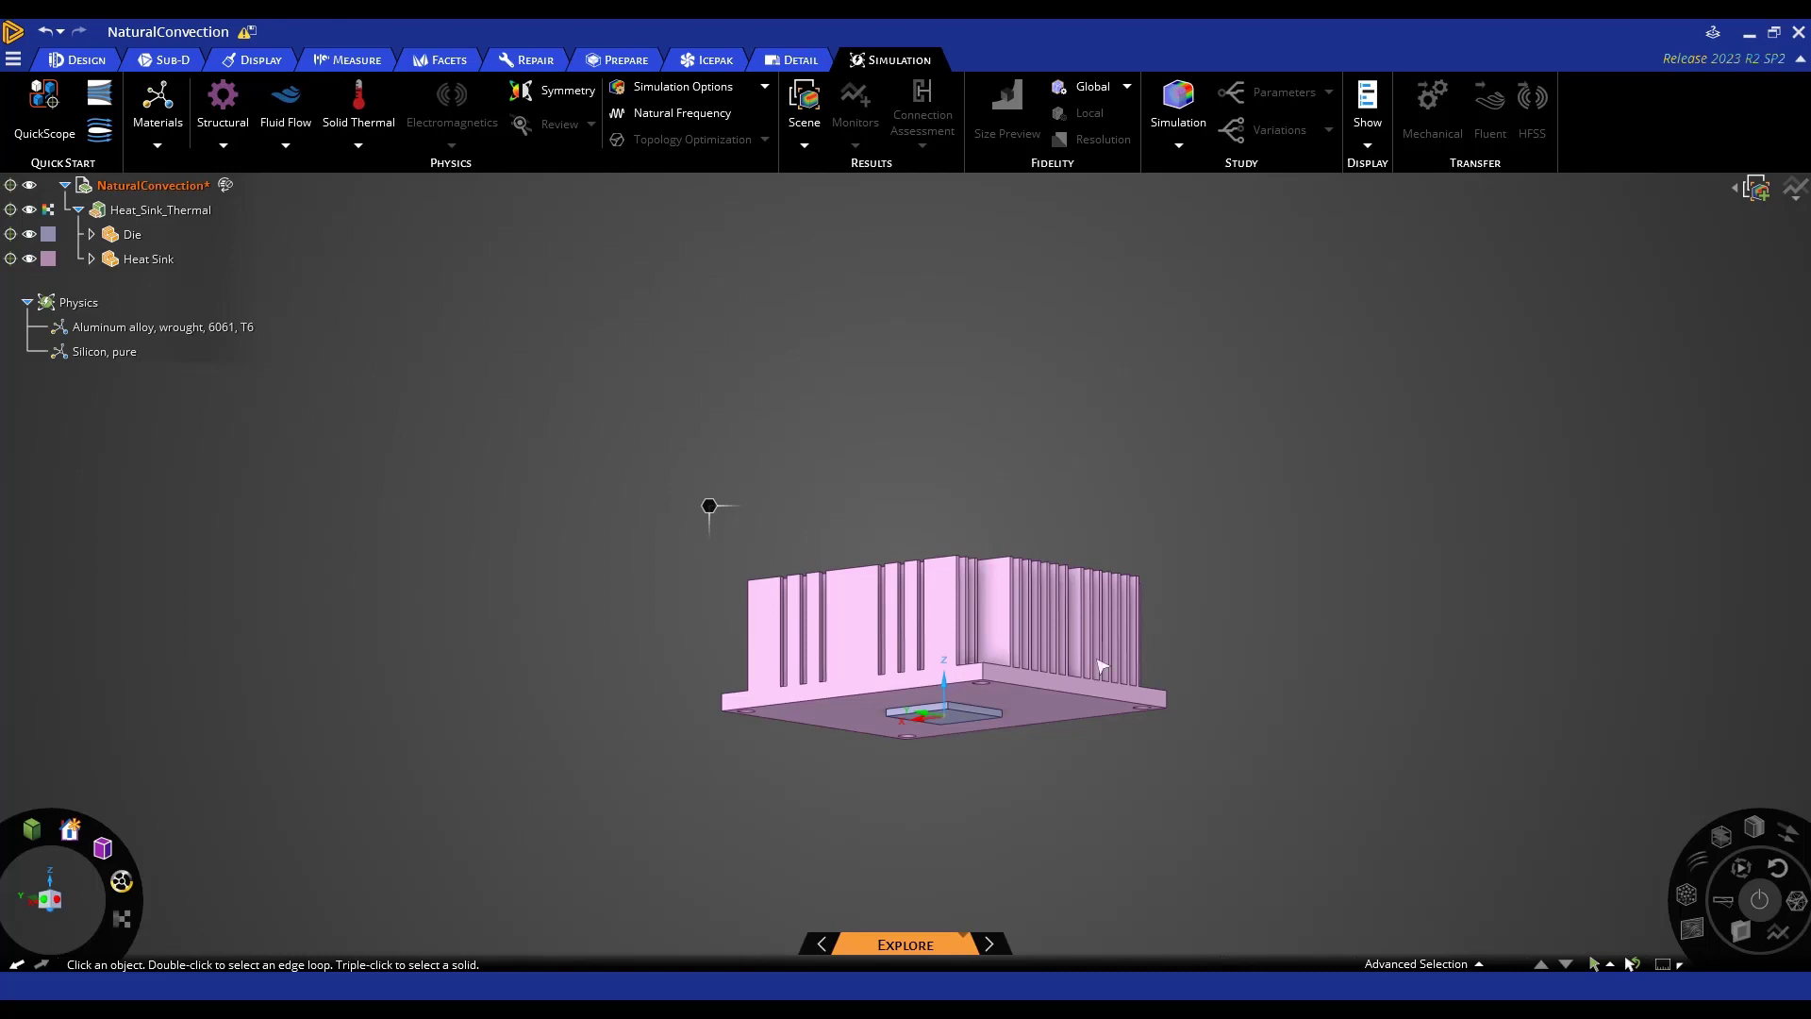
- Start an enclosure on the Prepare tab with the heat sink as the enclosed body
click(639, 62)
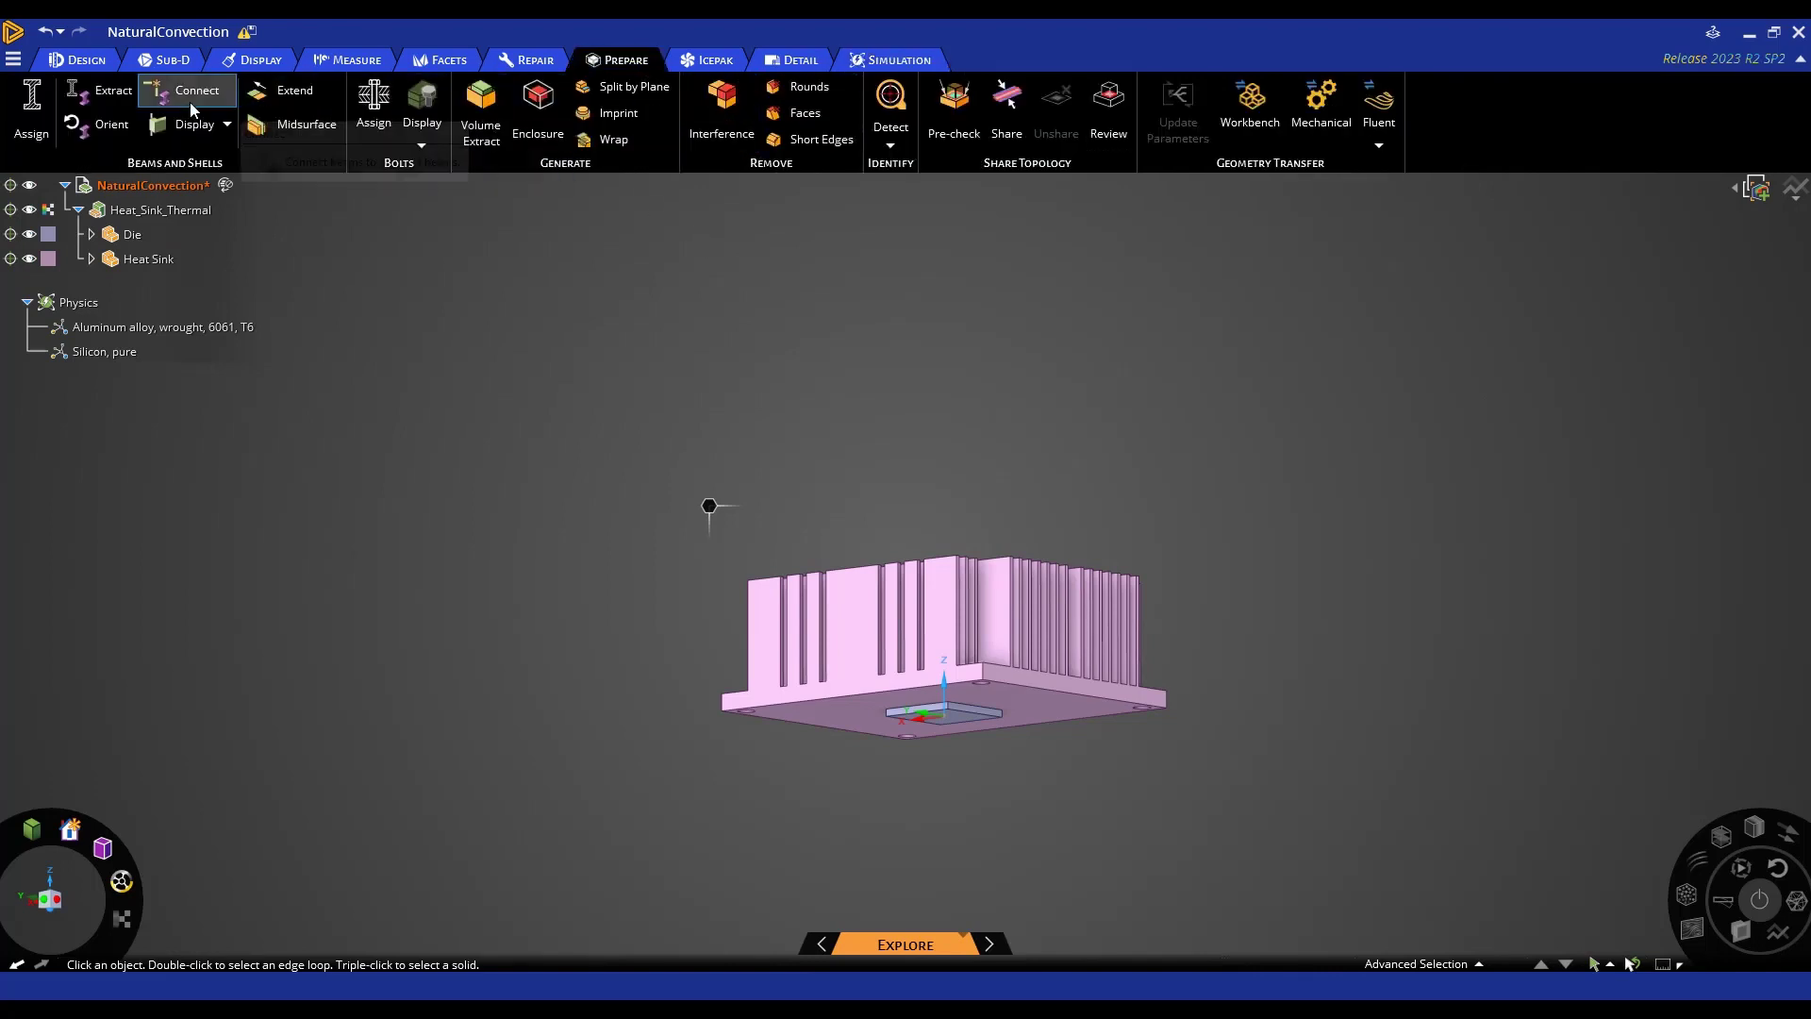
click(534, 121)
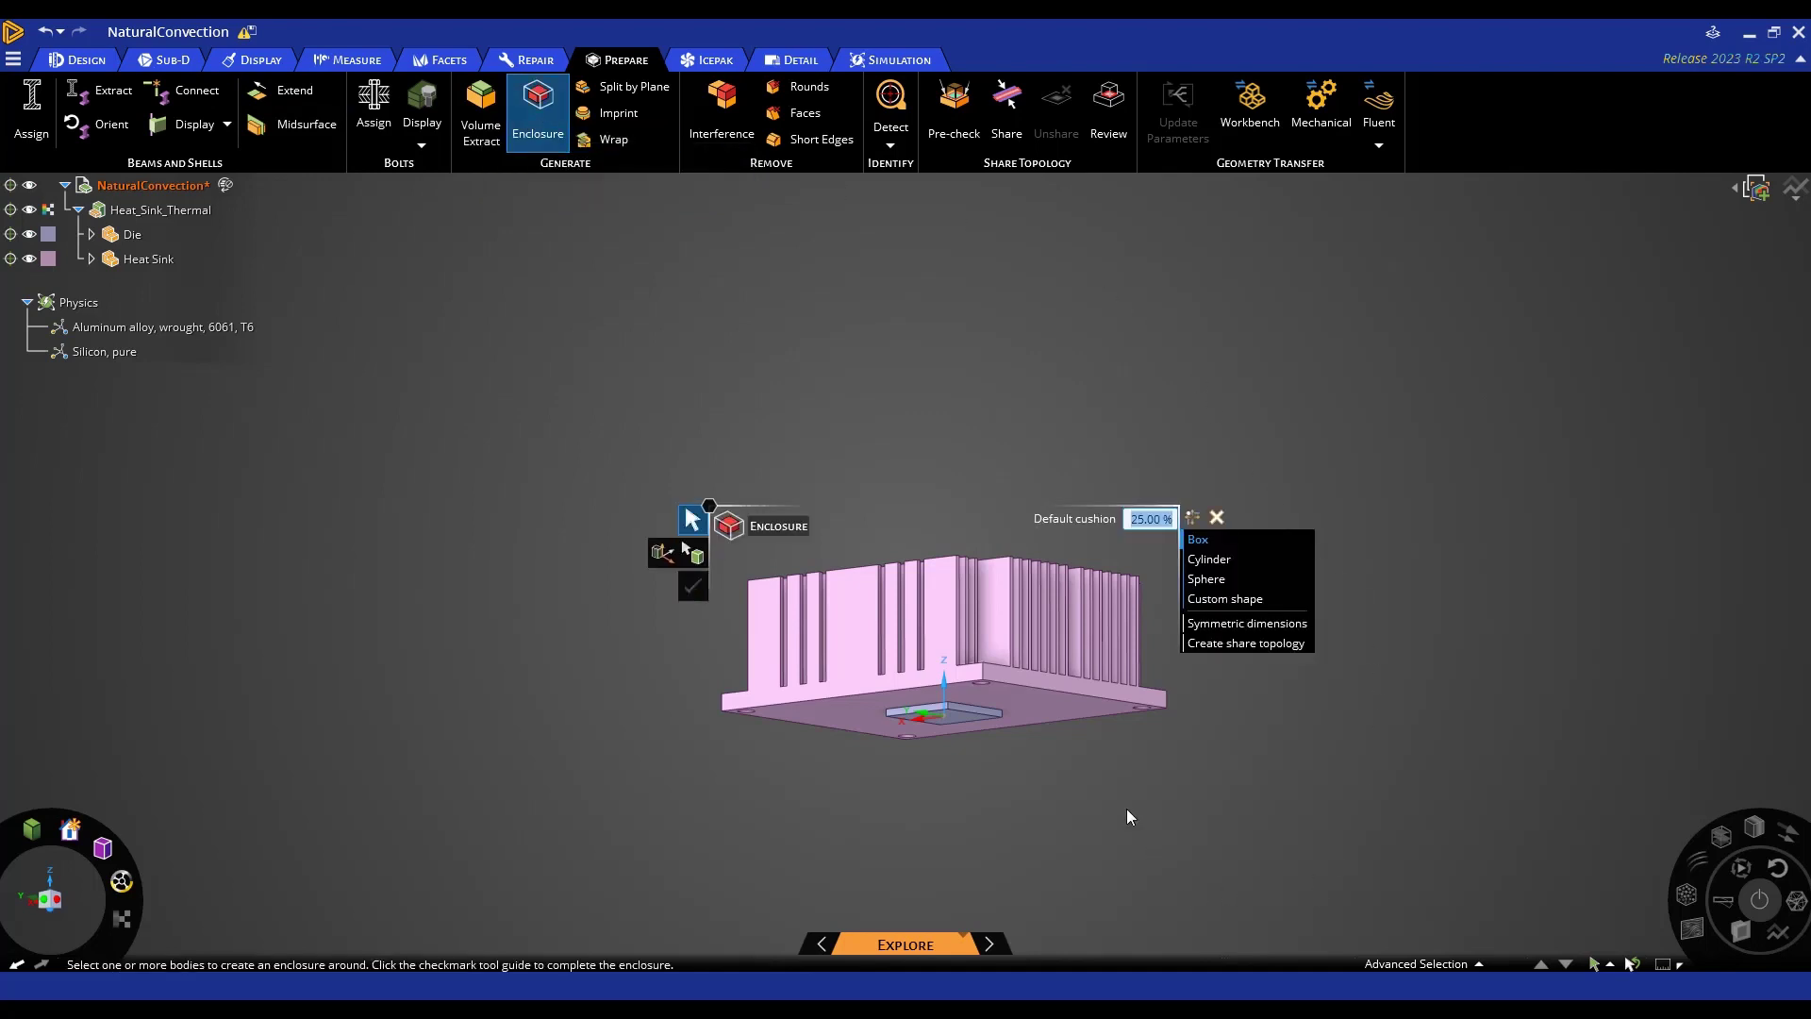
click(1083, 687)
middle_drag(1394, 804, 1386, 858)
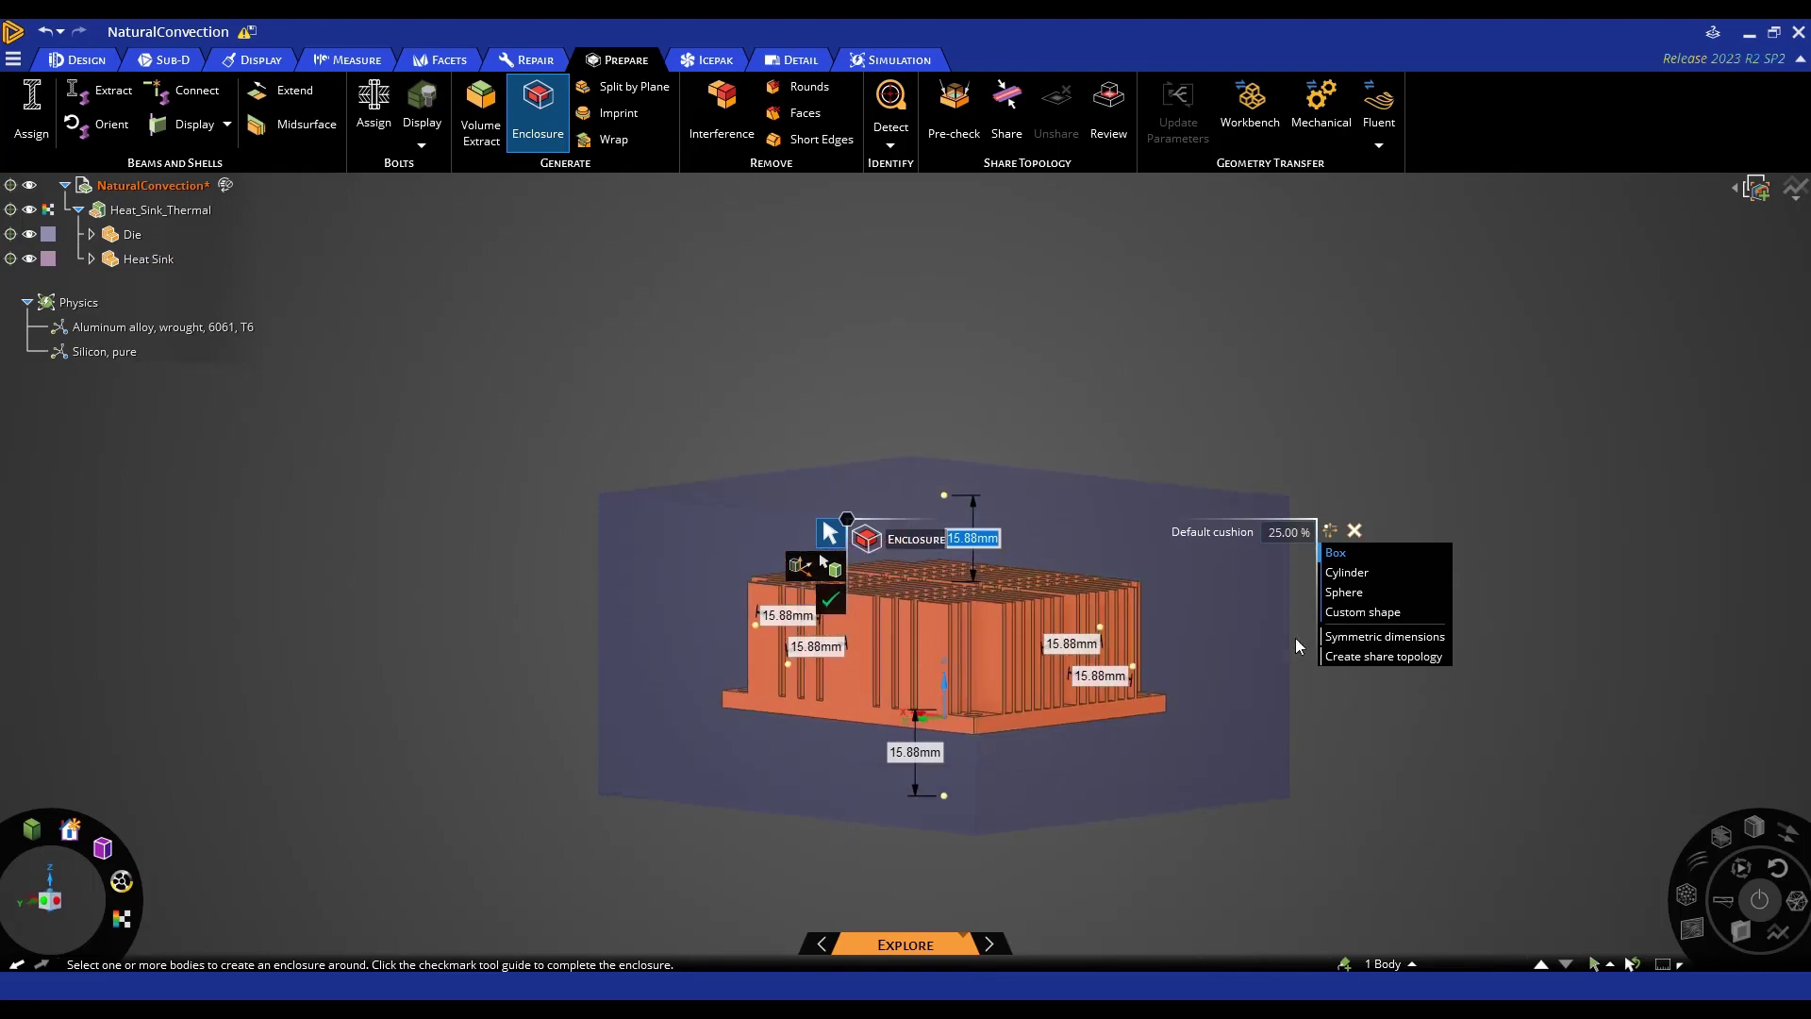
- Set the enclosure cushions to 0 below the heat sink and 75 mm on top
click(1286, 538)
click(915, 751)
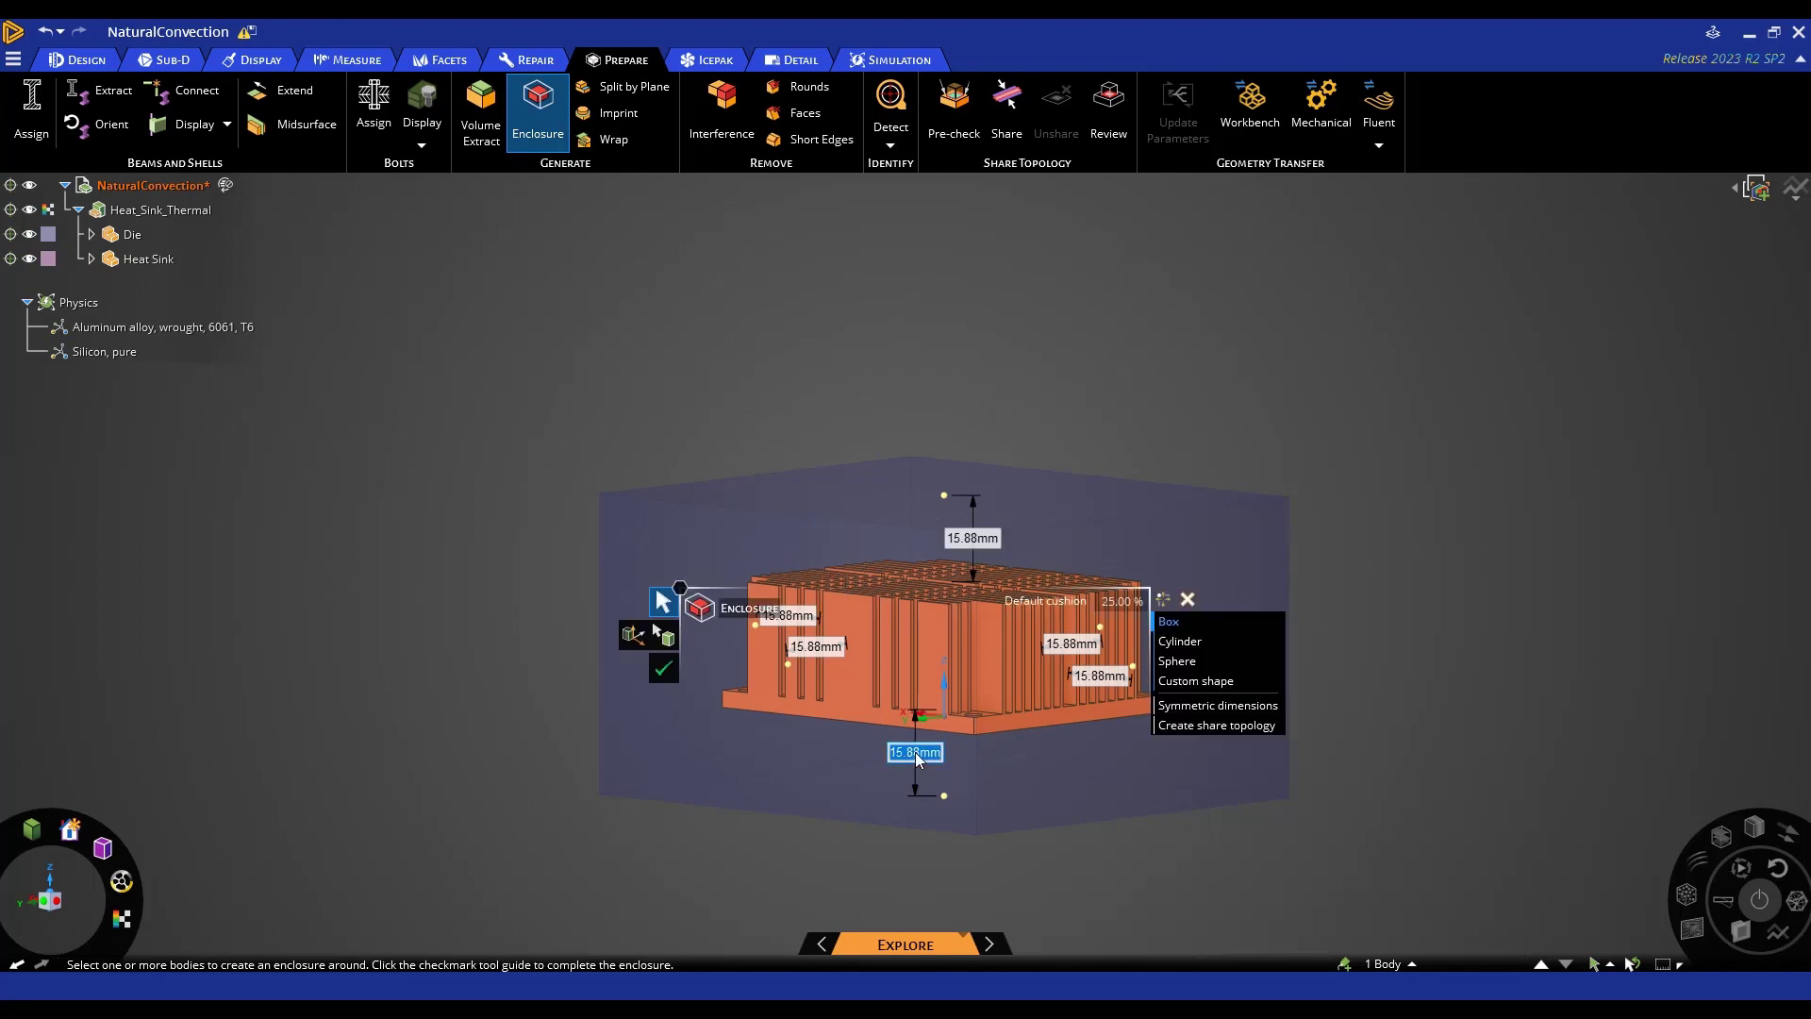
text(0)
key(Tab)
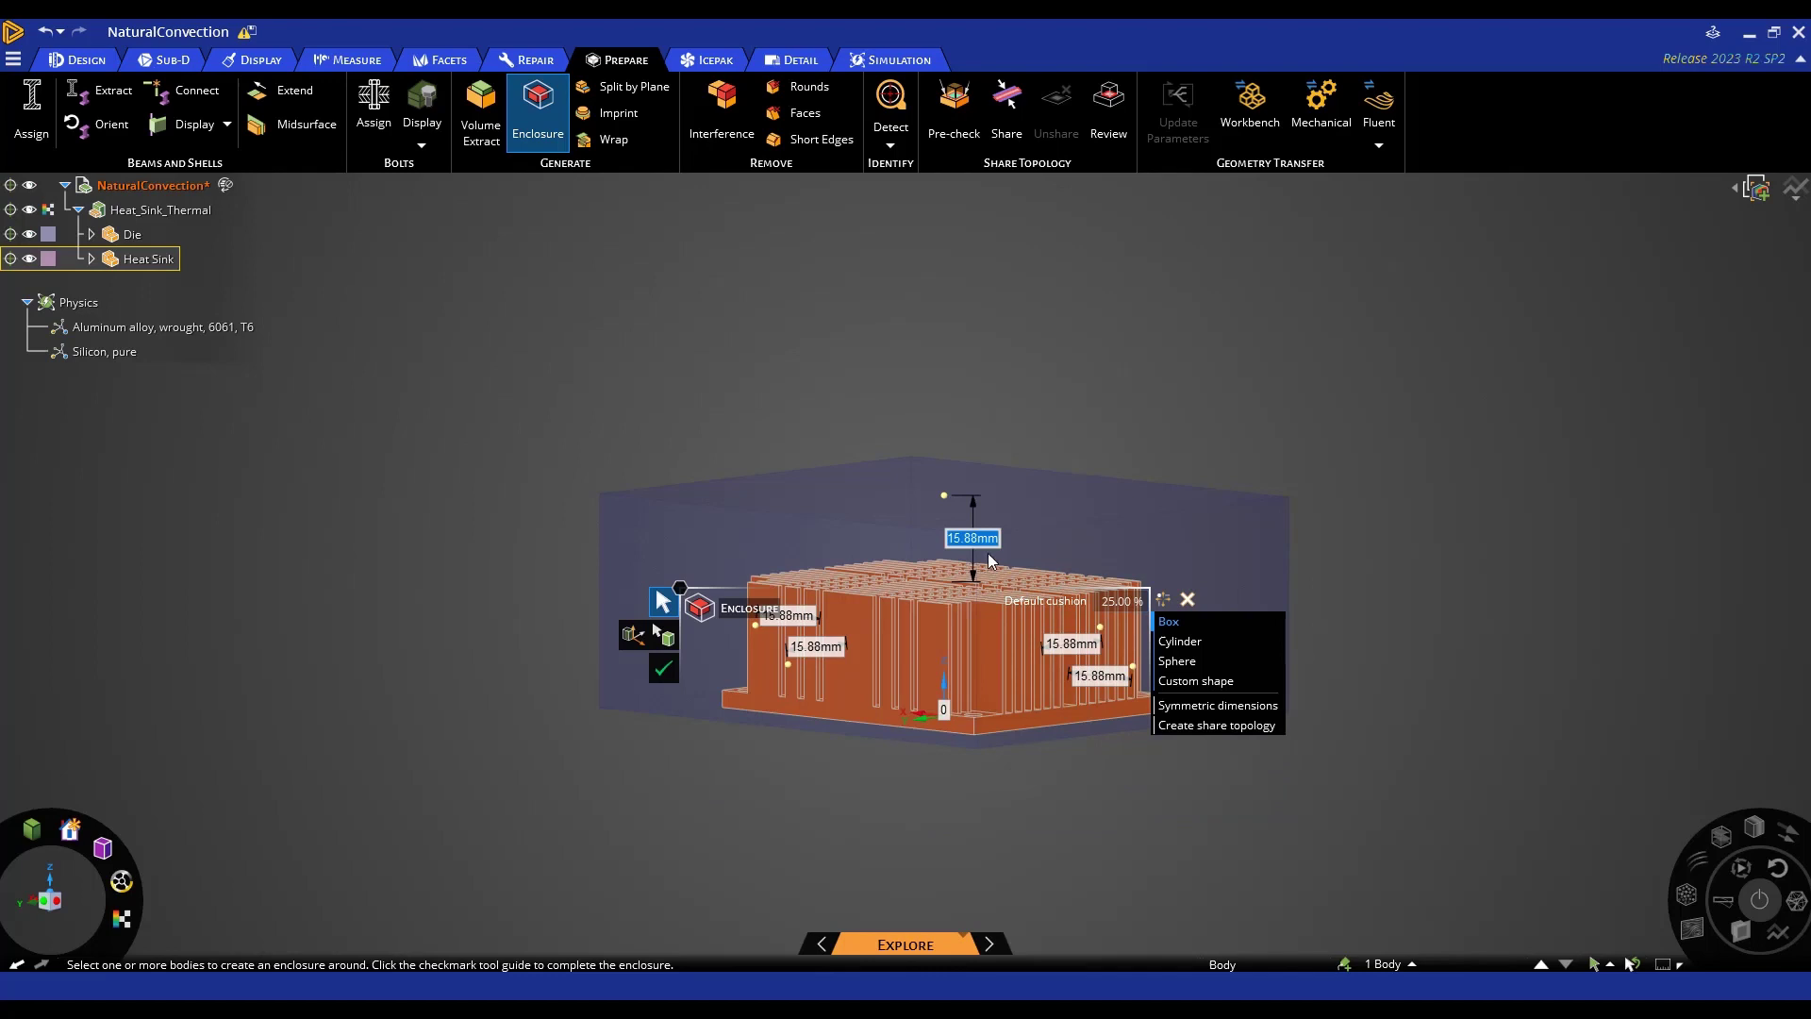
text(50)
key(Return)
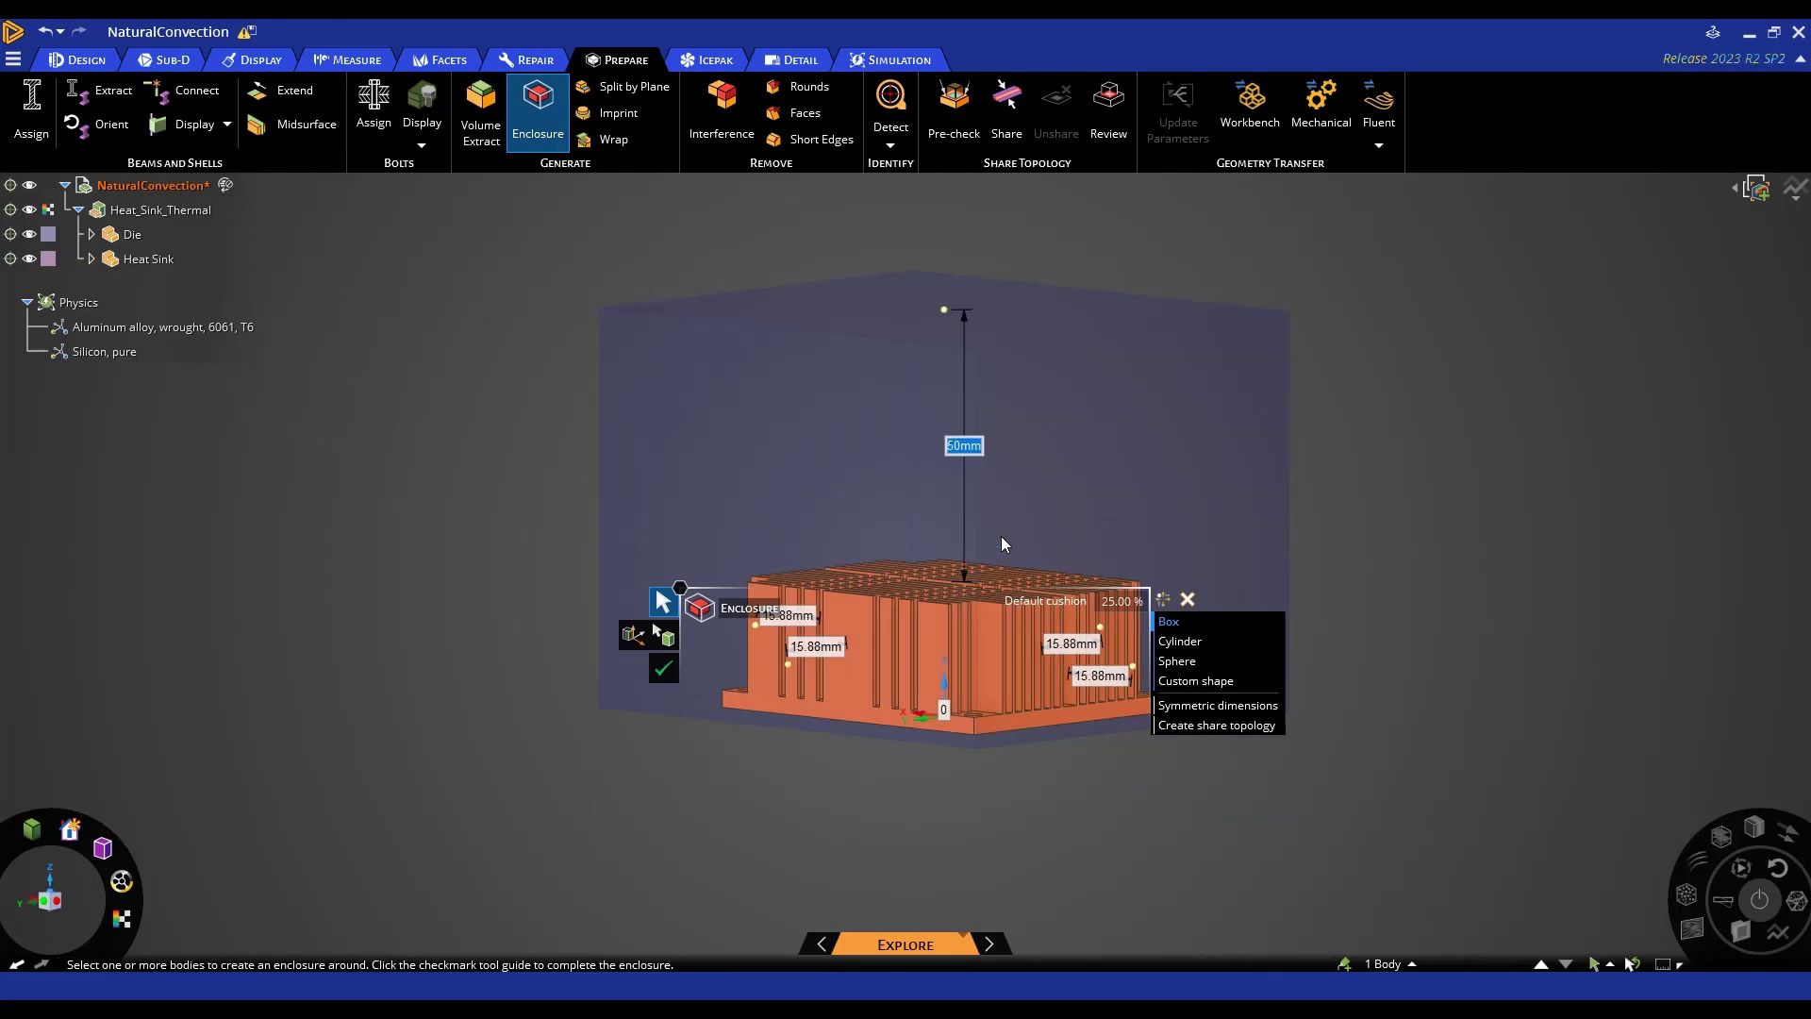
text(75)
key(Return)
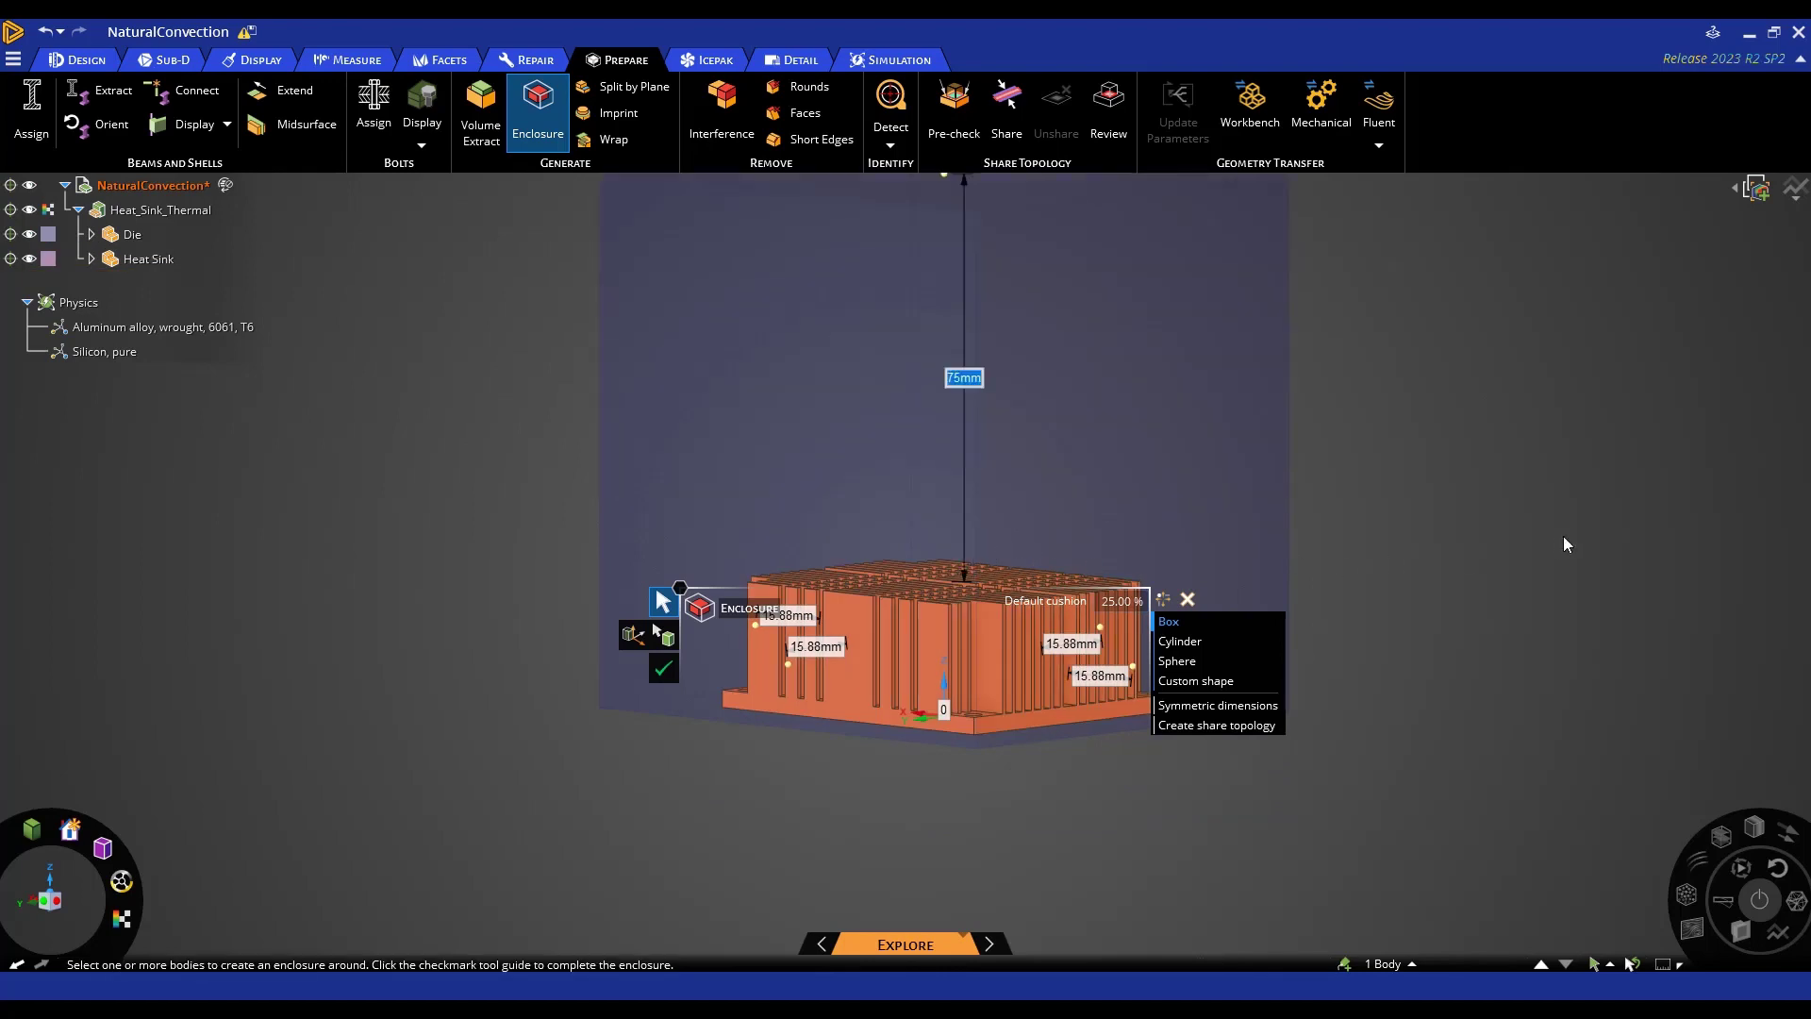
- Accept the 0 / 75 mm enclosure, then exit the Enclosure tool onto the Simulation tools
click(663, 667)
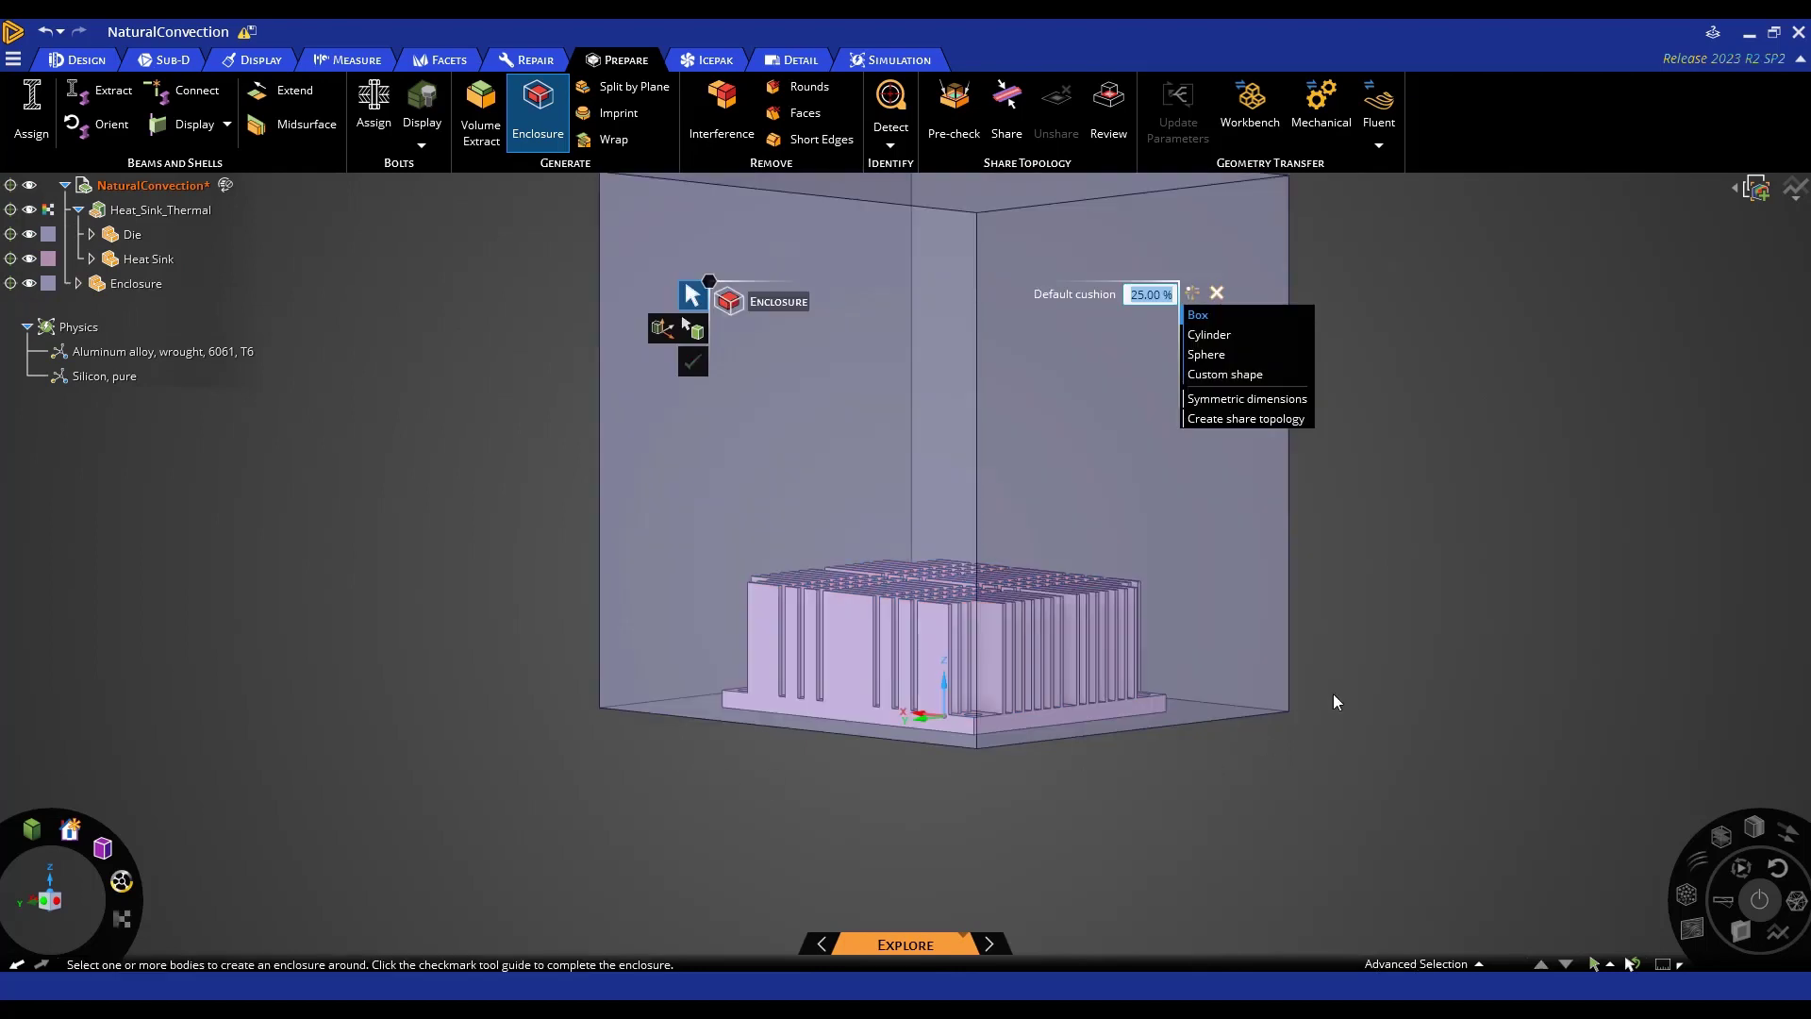
mouse_move(1316, 649)
middle_down()
mouse_move(1322, 604)
mouse_move(1323, 753)
middle_up()
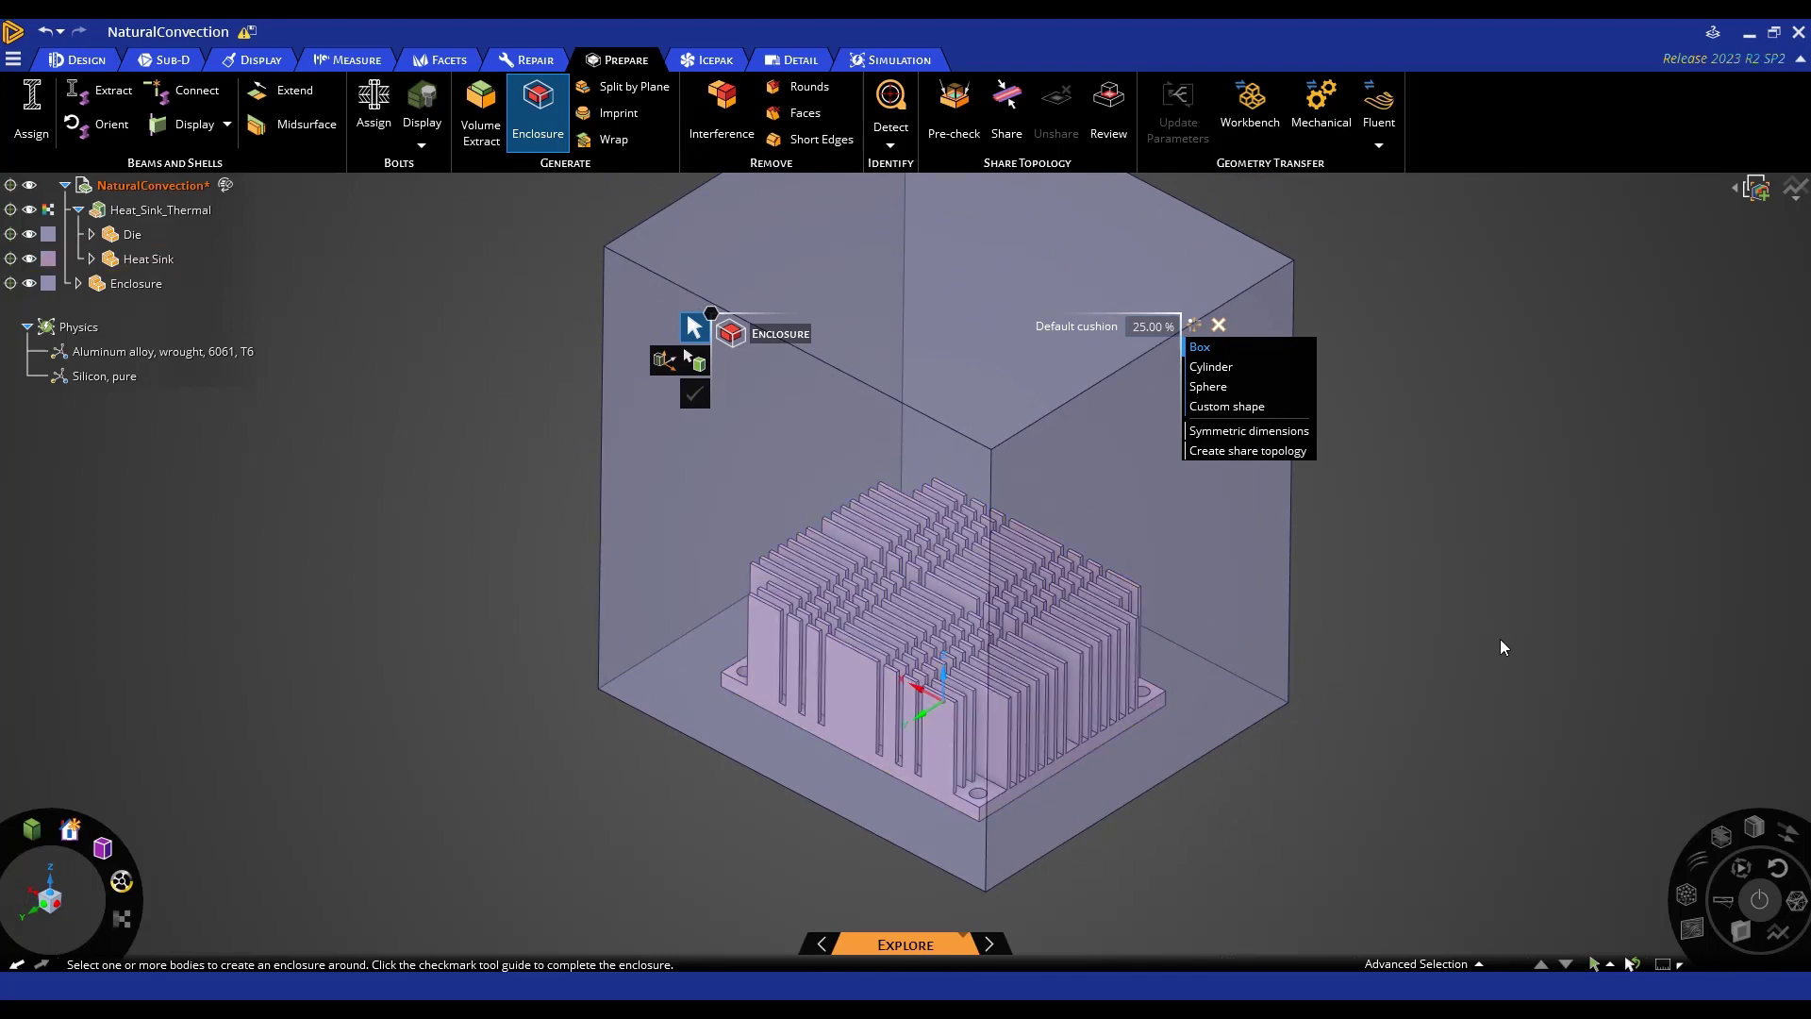
middle_drag(1500, 637, 1699, 570)
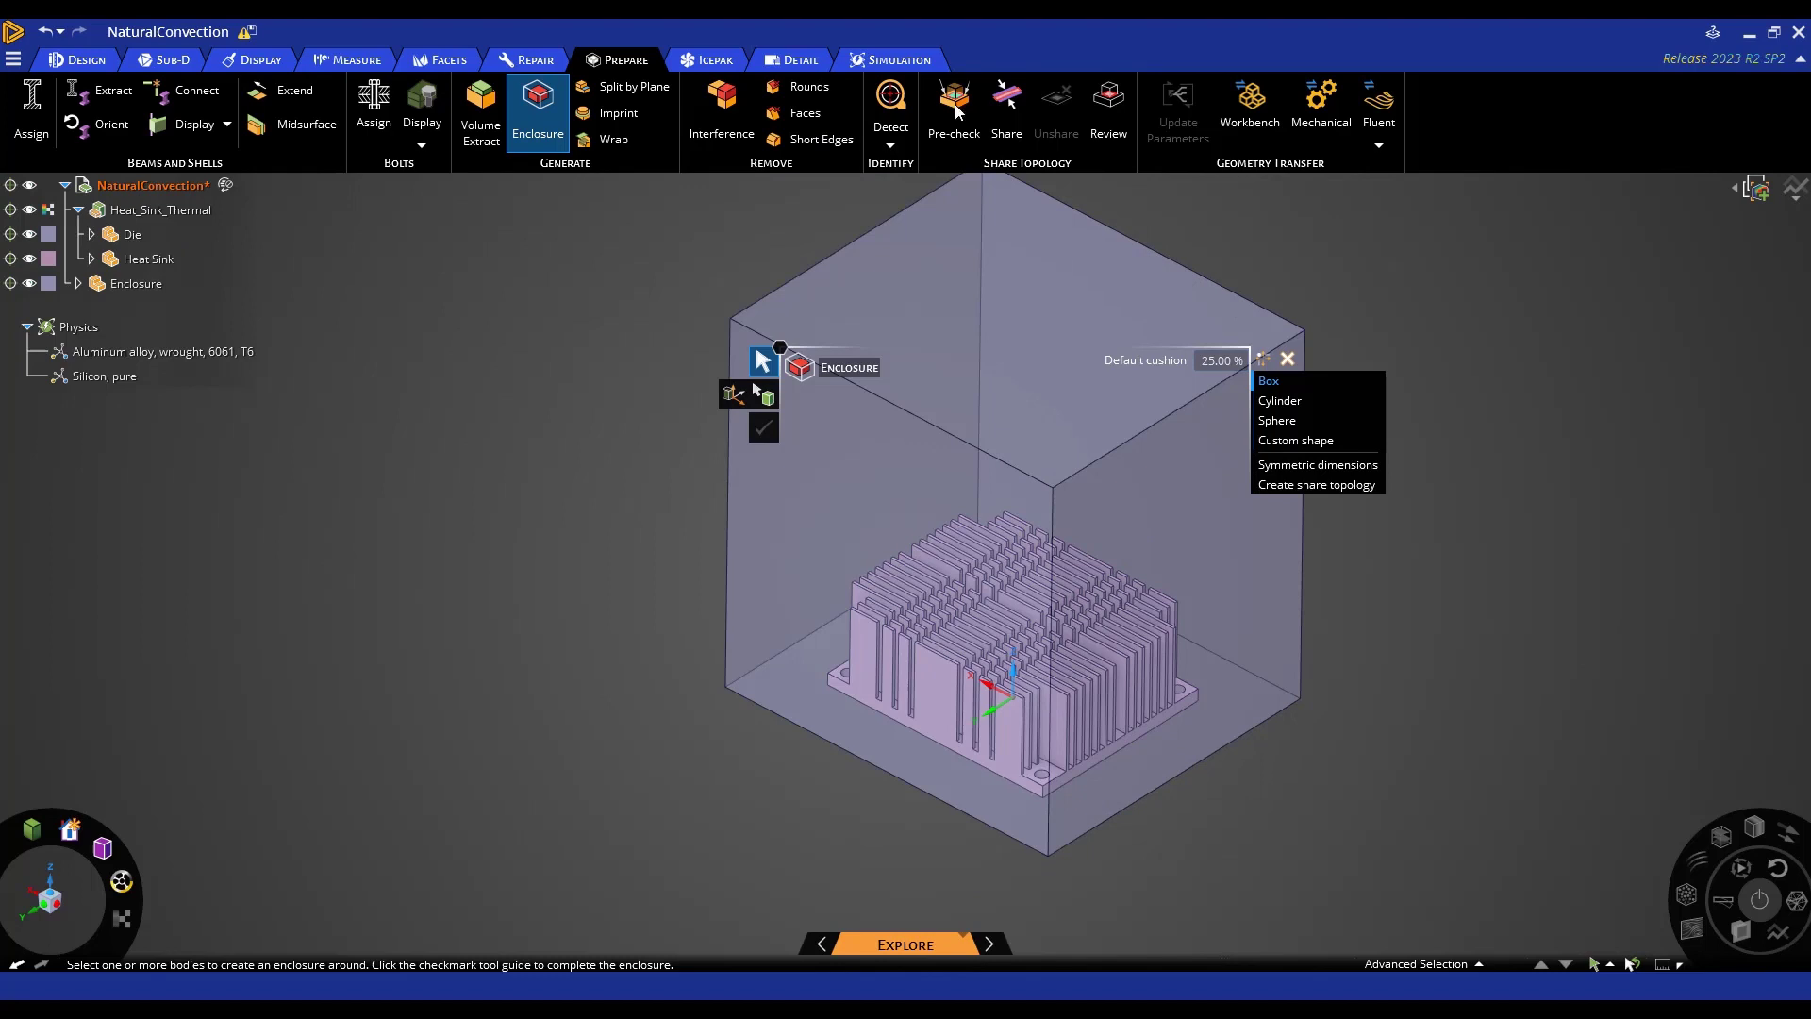
click(898, 61)
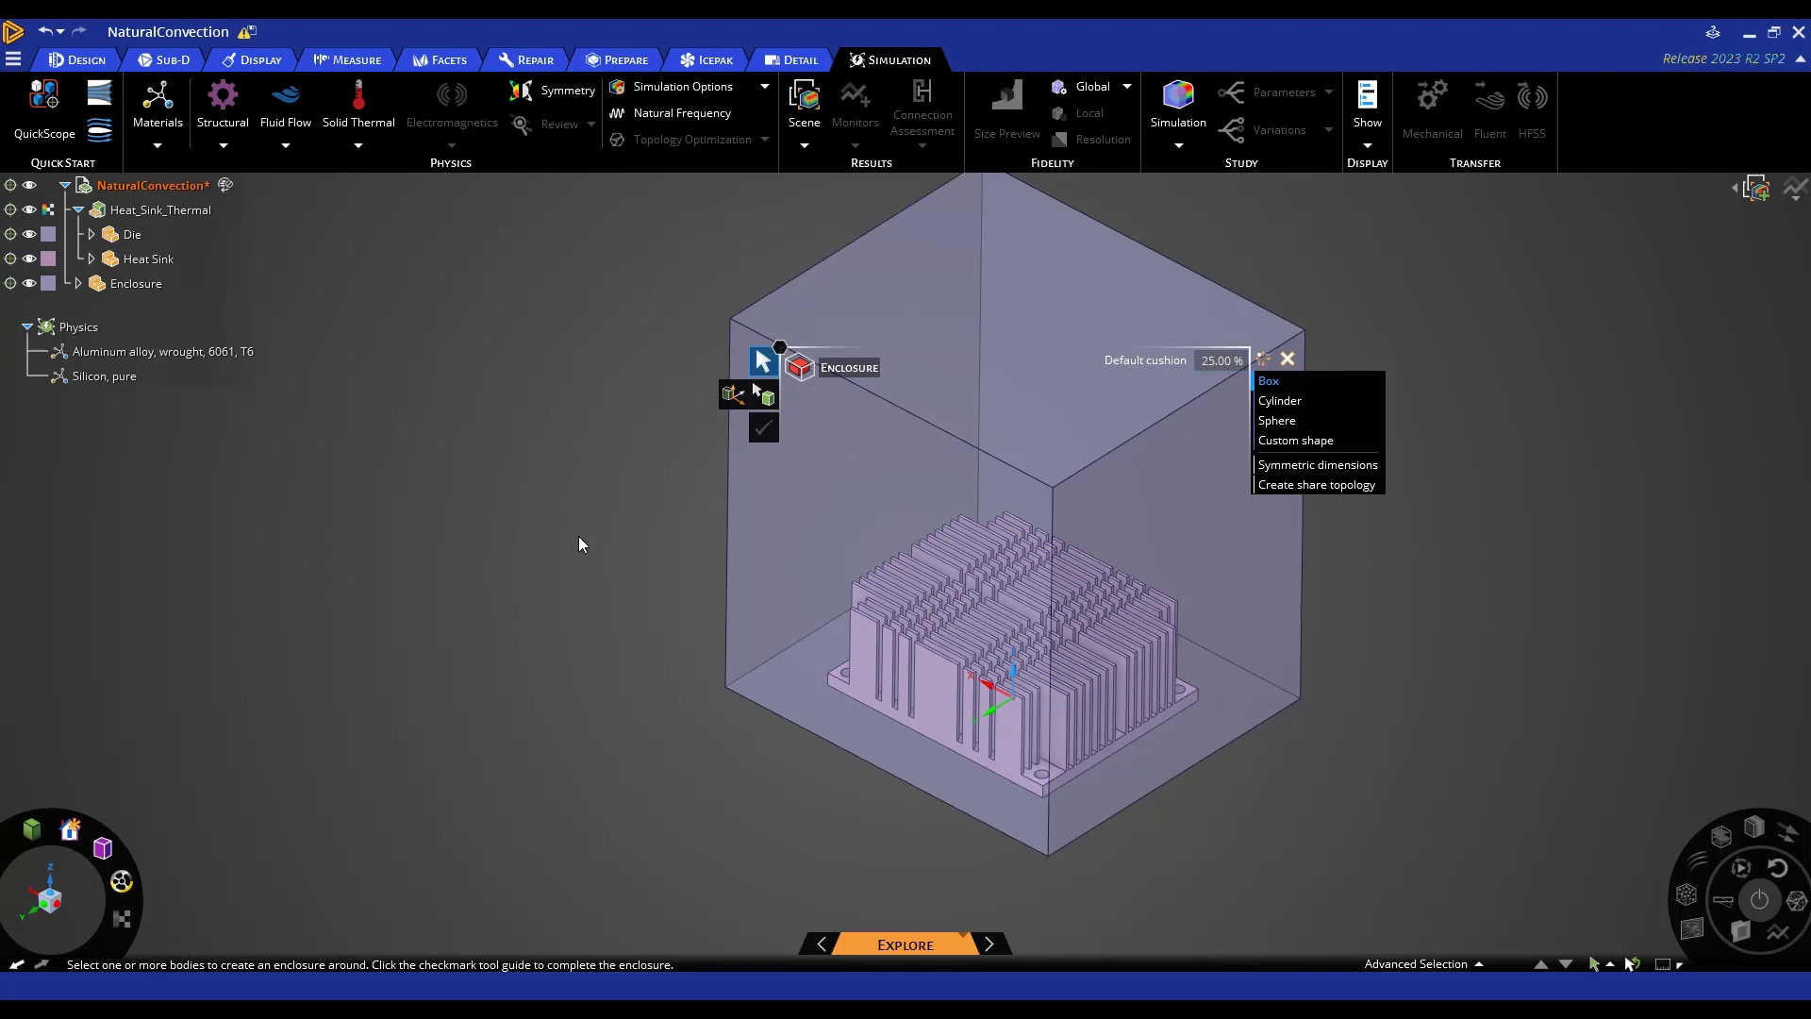
key(Escape)
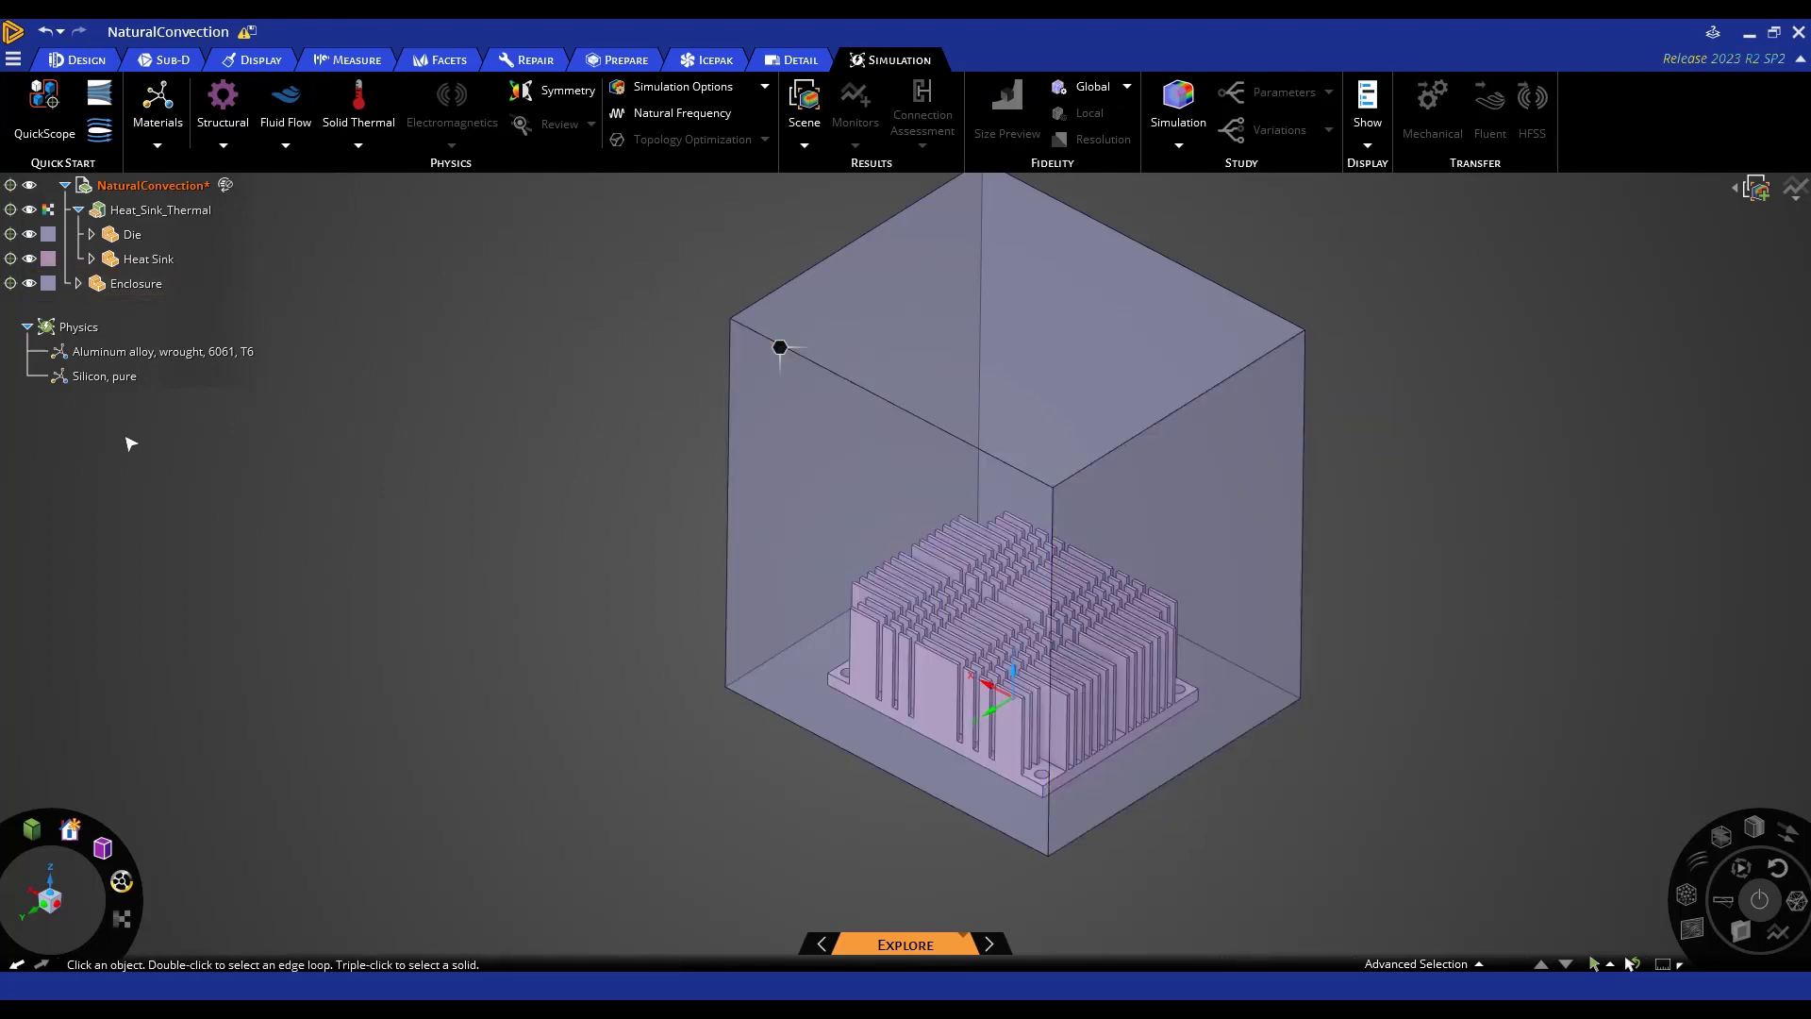
- Check which bodies use the aluminum alloy and Silicon, pure materials
click(124, 378)
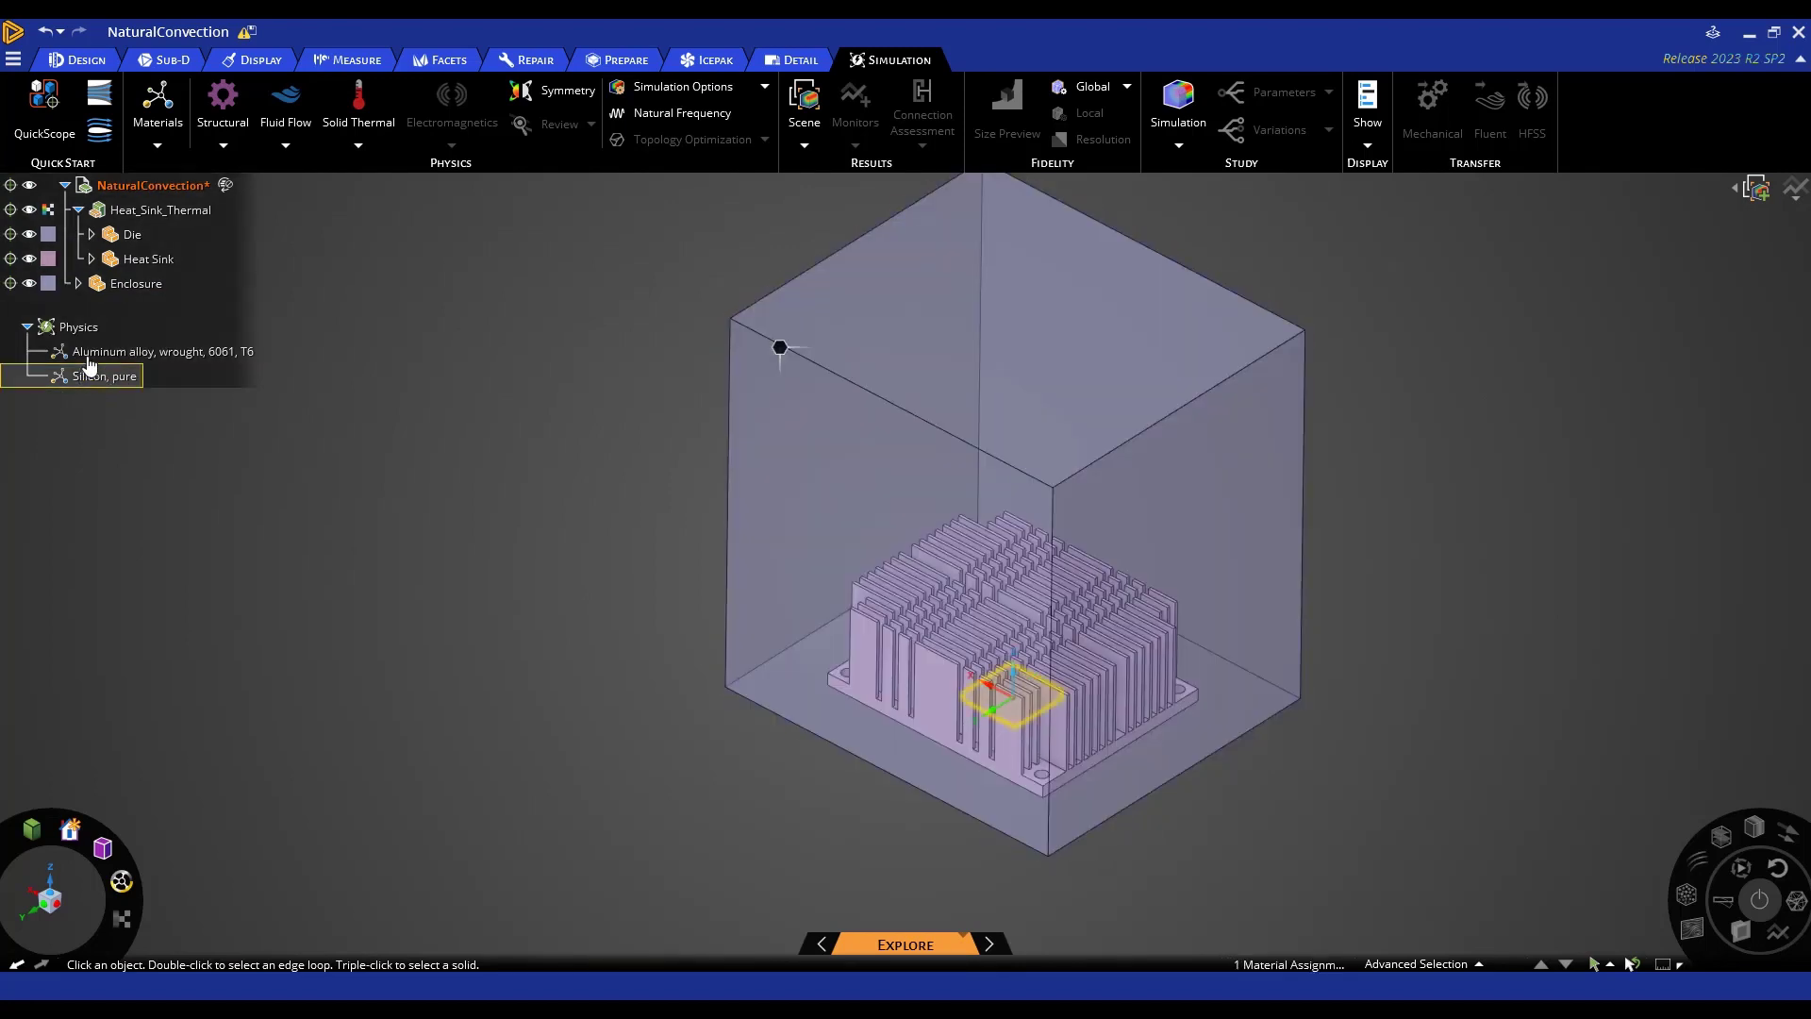
click(88, 362)
click(81, 381)
click(117, 357)
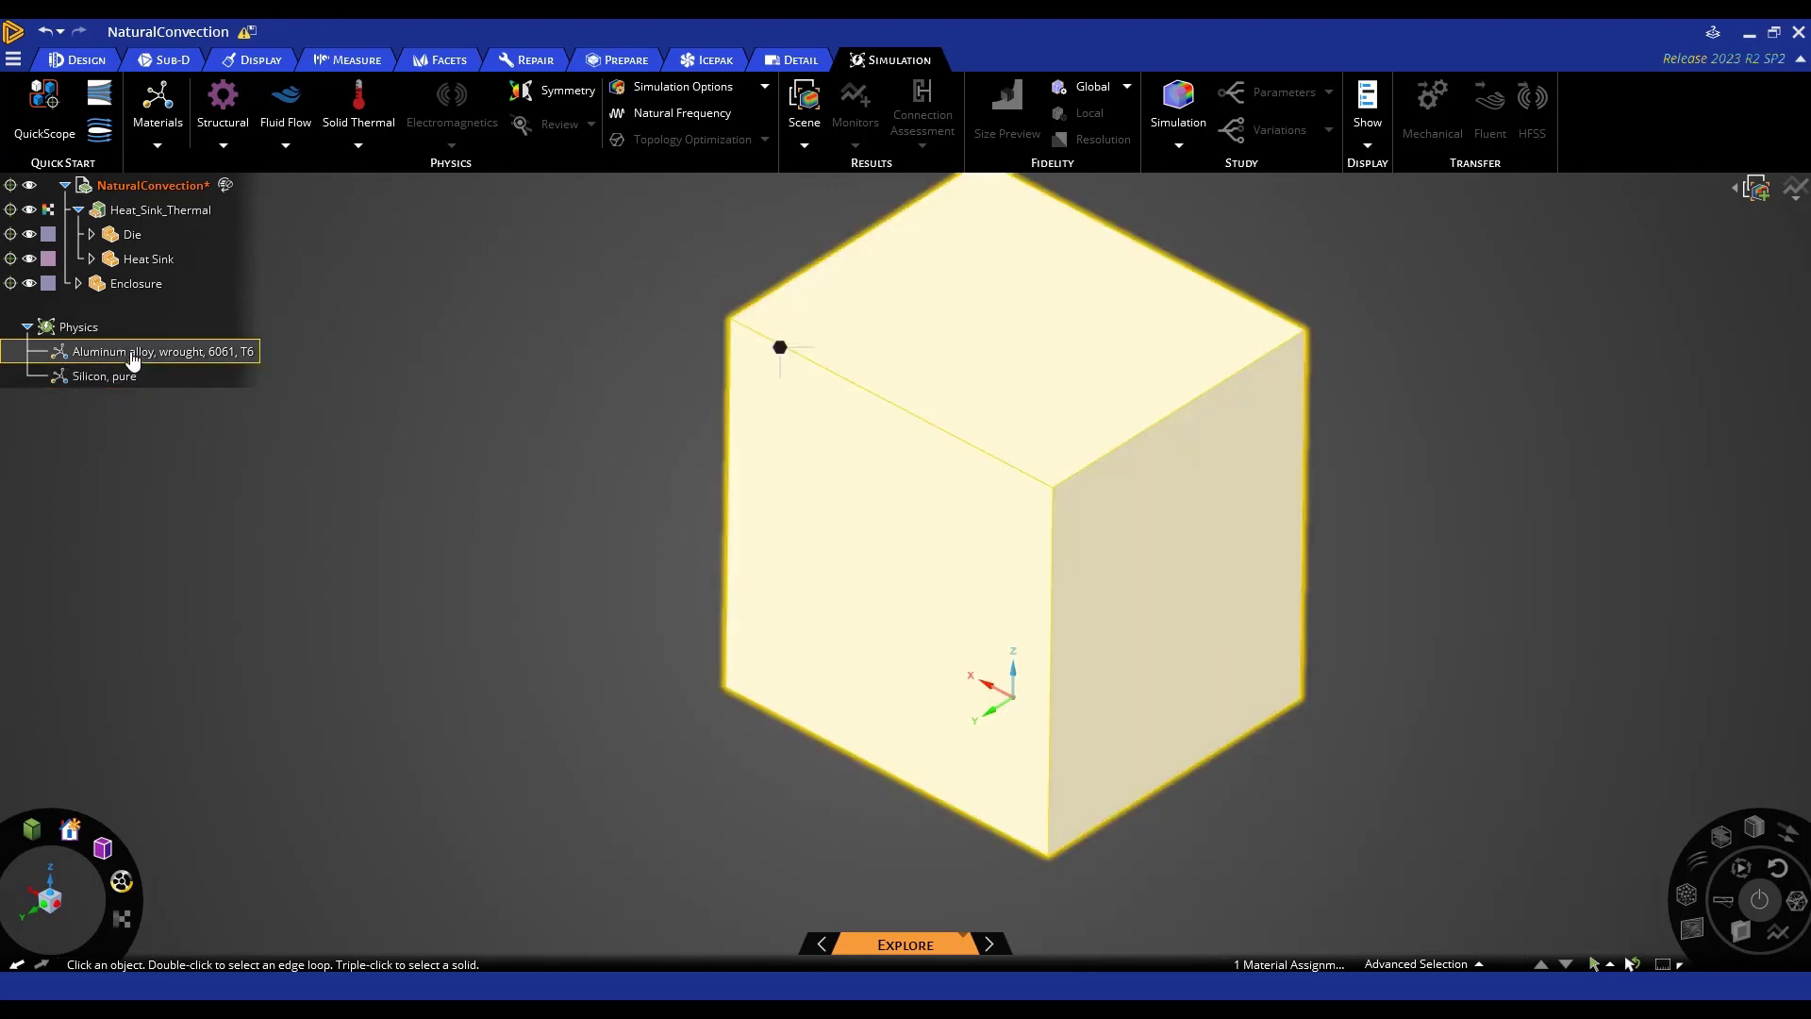
- Assign Air as the material of the whole enclosure body
click(924, 486)
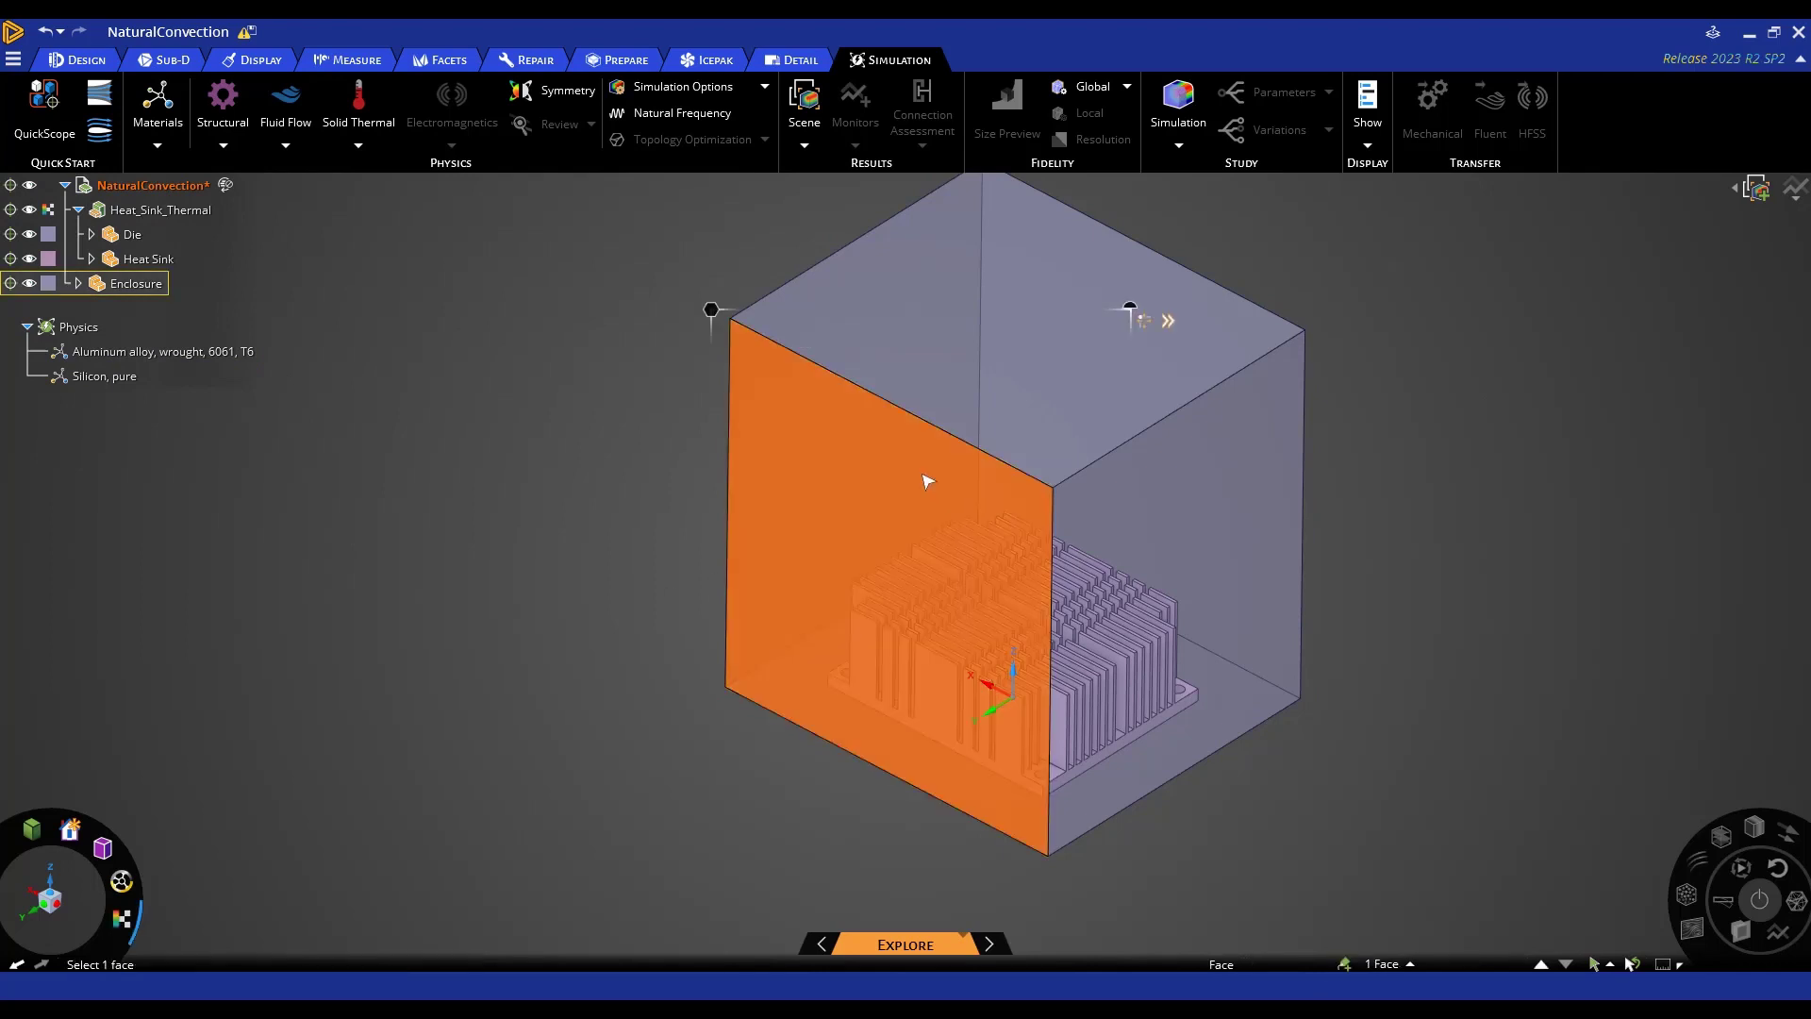
double_click(928, 479)
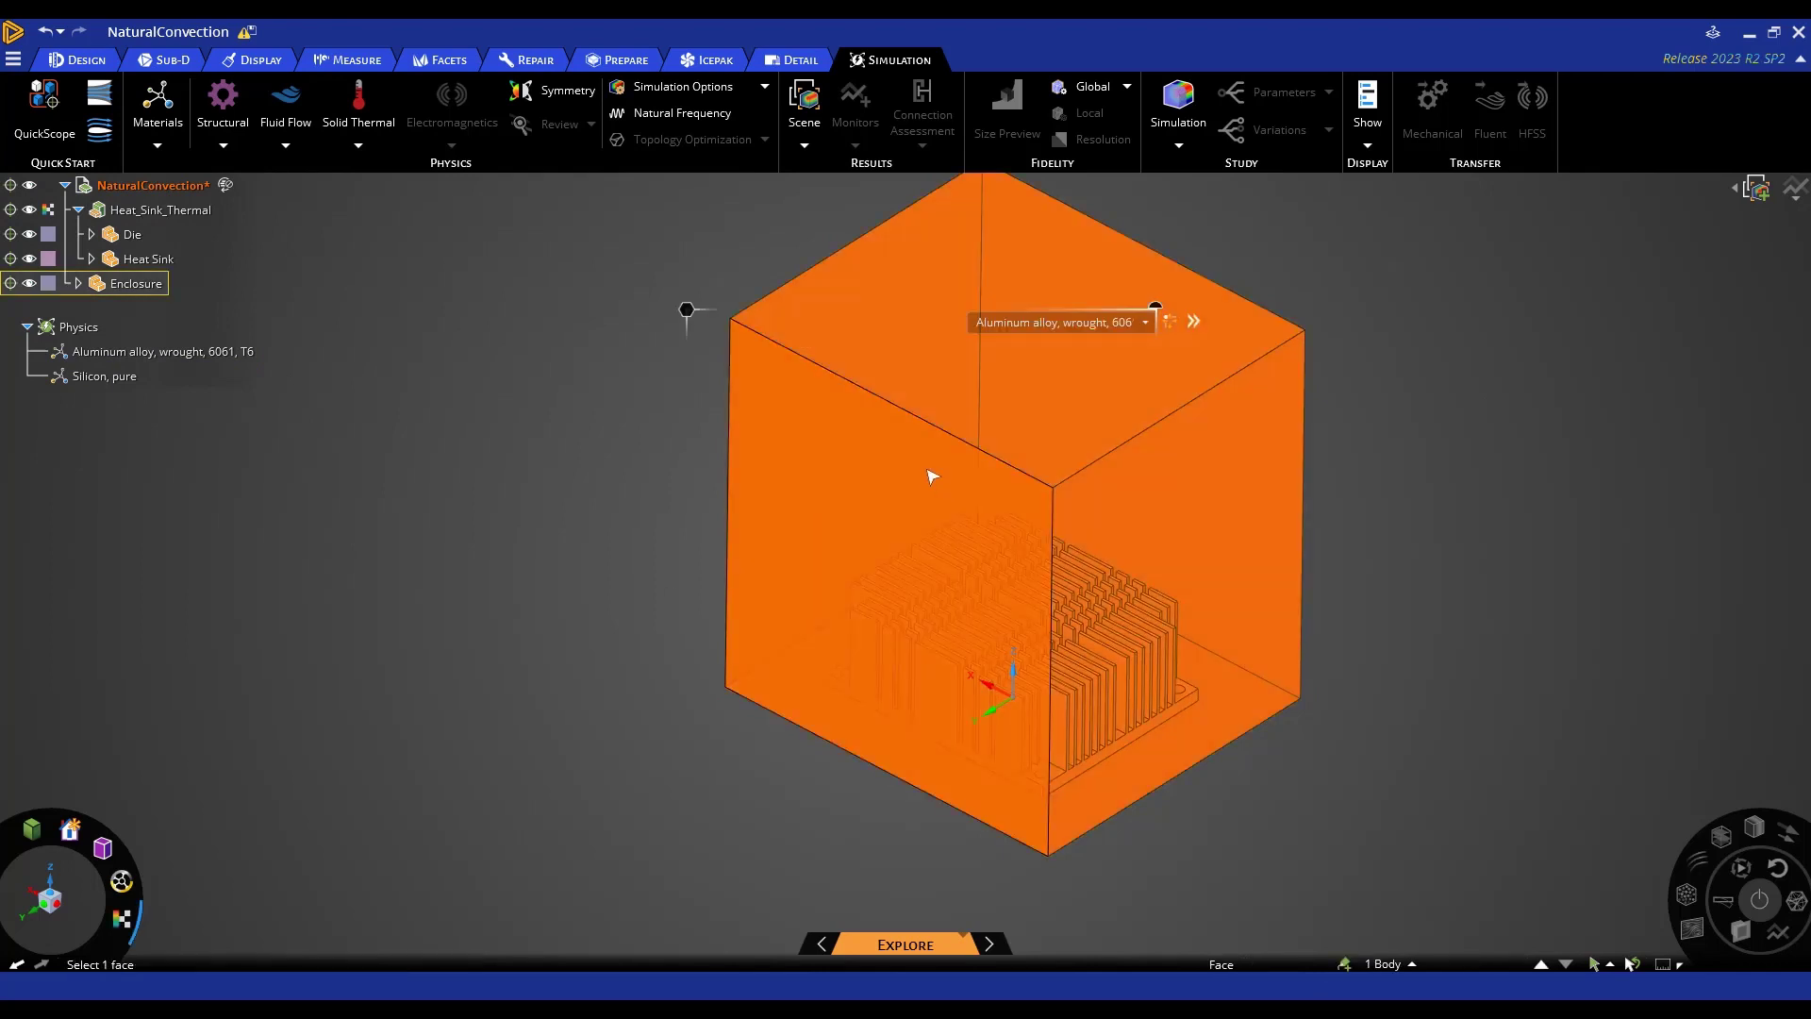
click(1146, 323)
click(1036, 391)
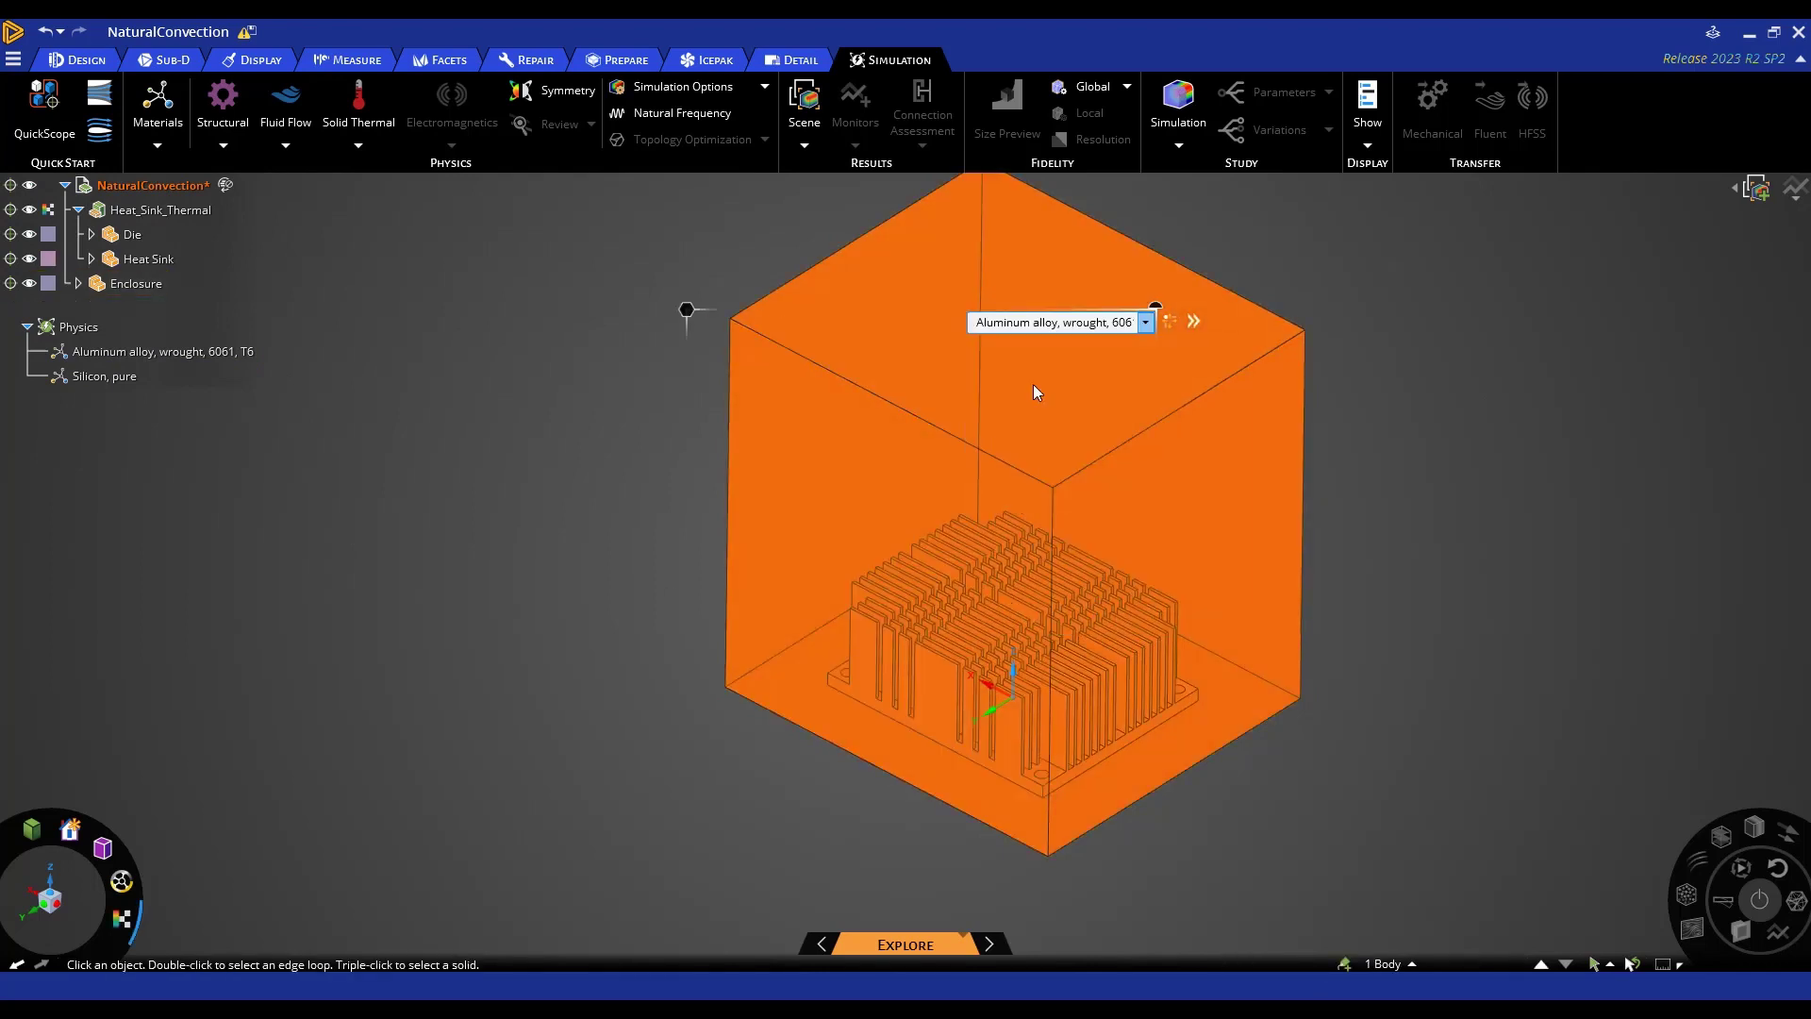
click(1566, 523)
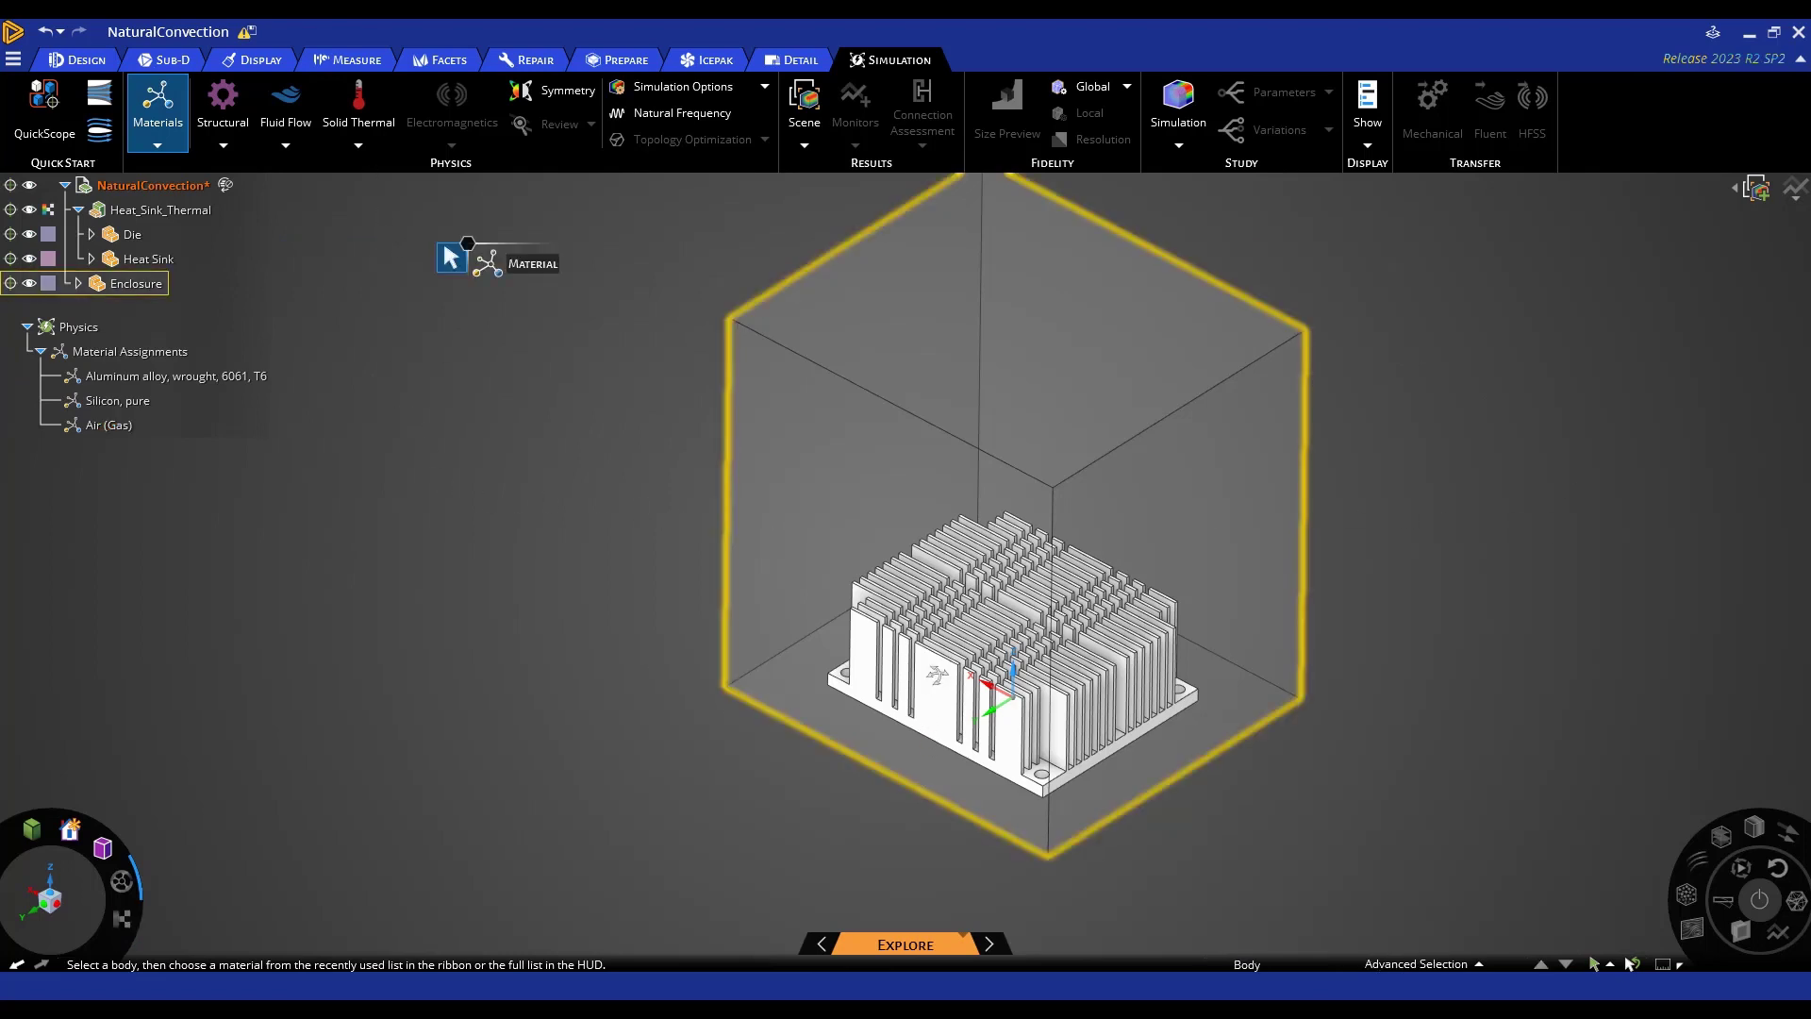
- Apply a 10 W total Solid Thermal heat load to the die face
middle_drag(926, 743, 449, 255)
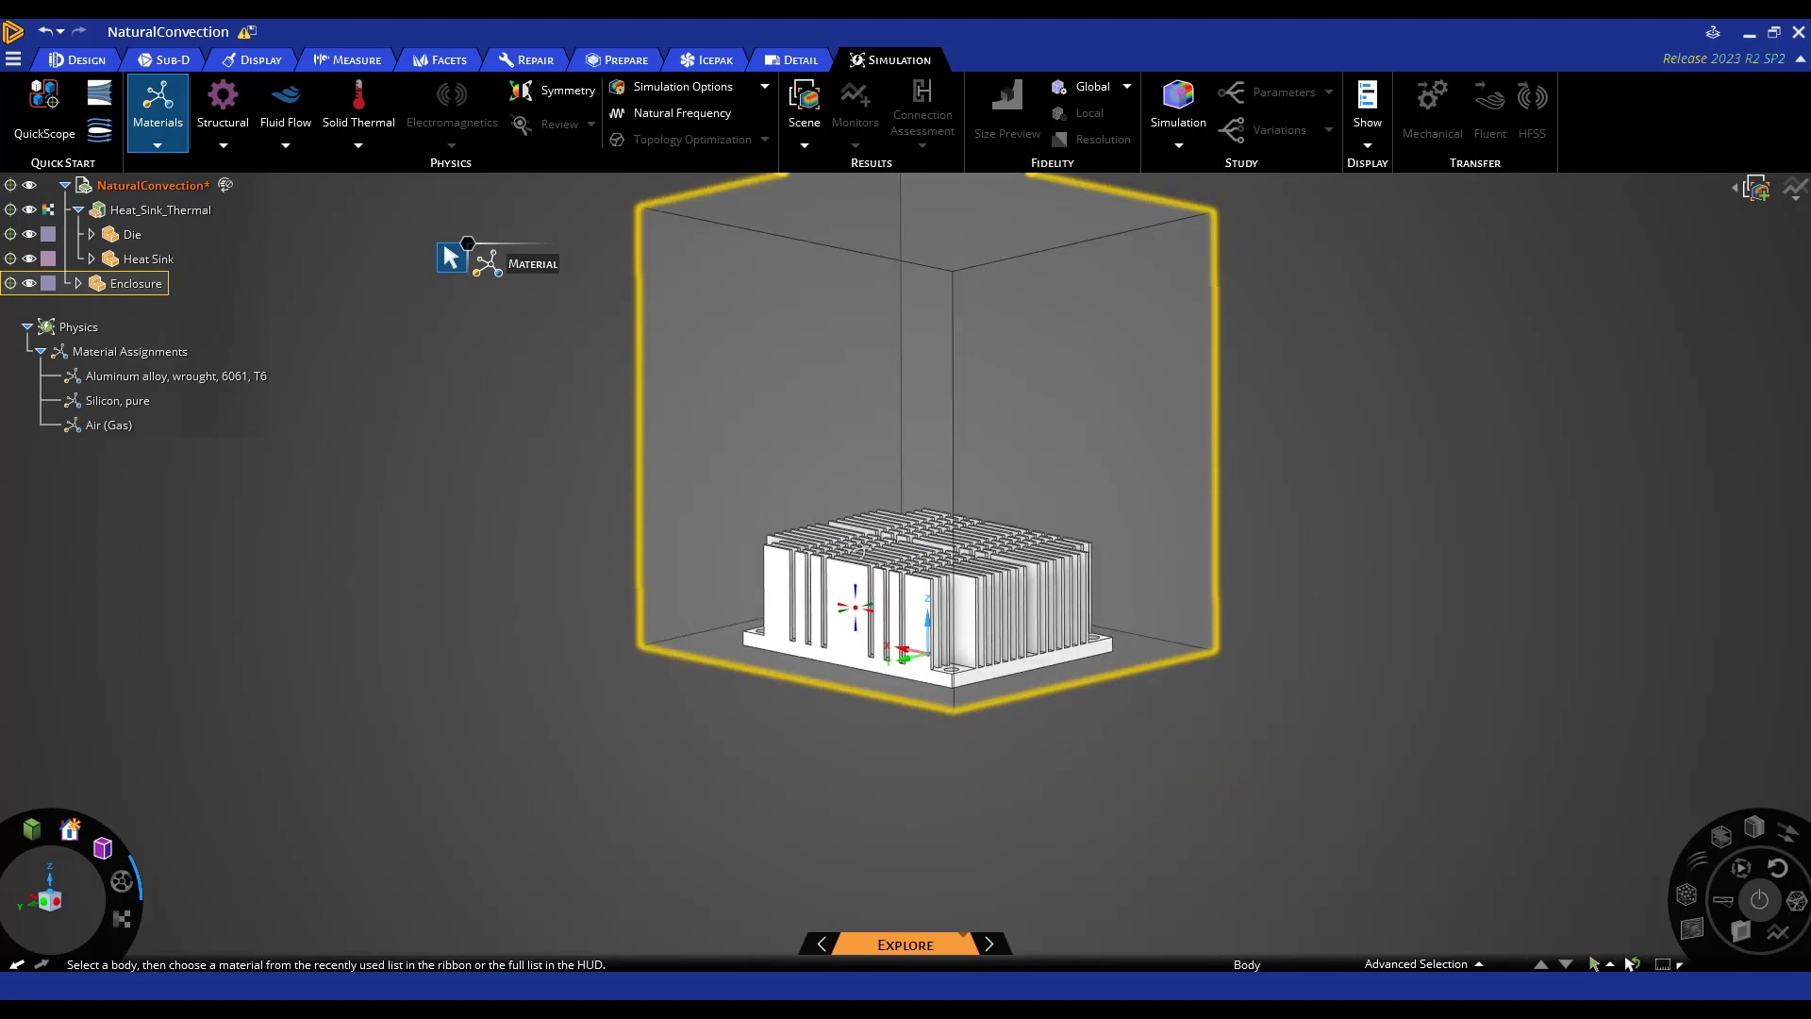
click(380, 145)
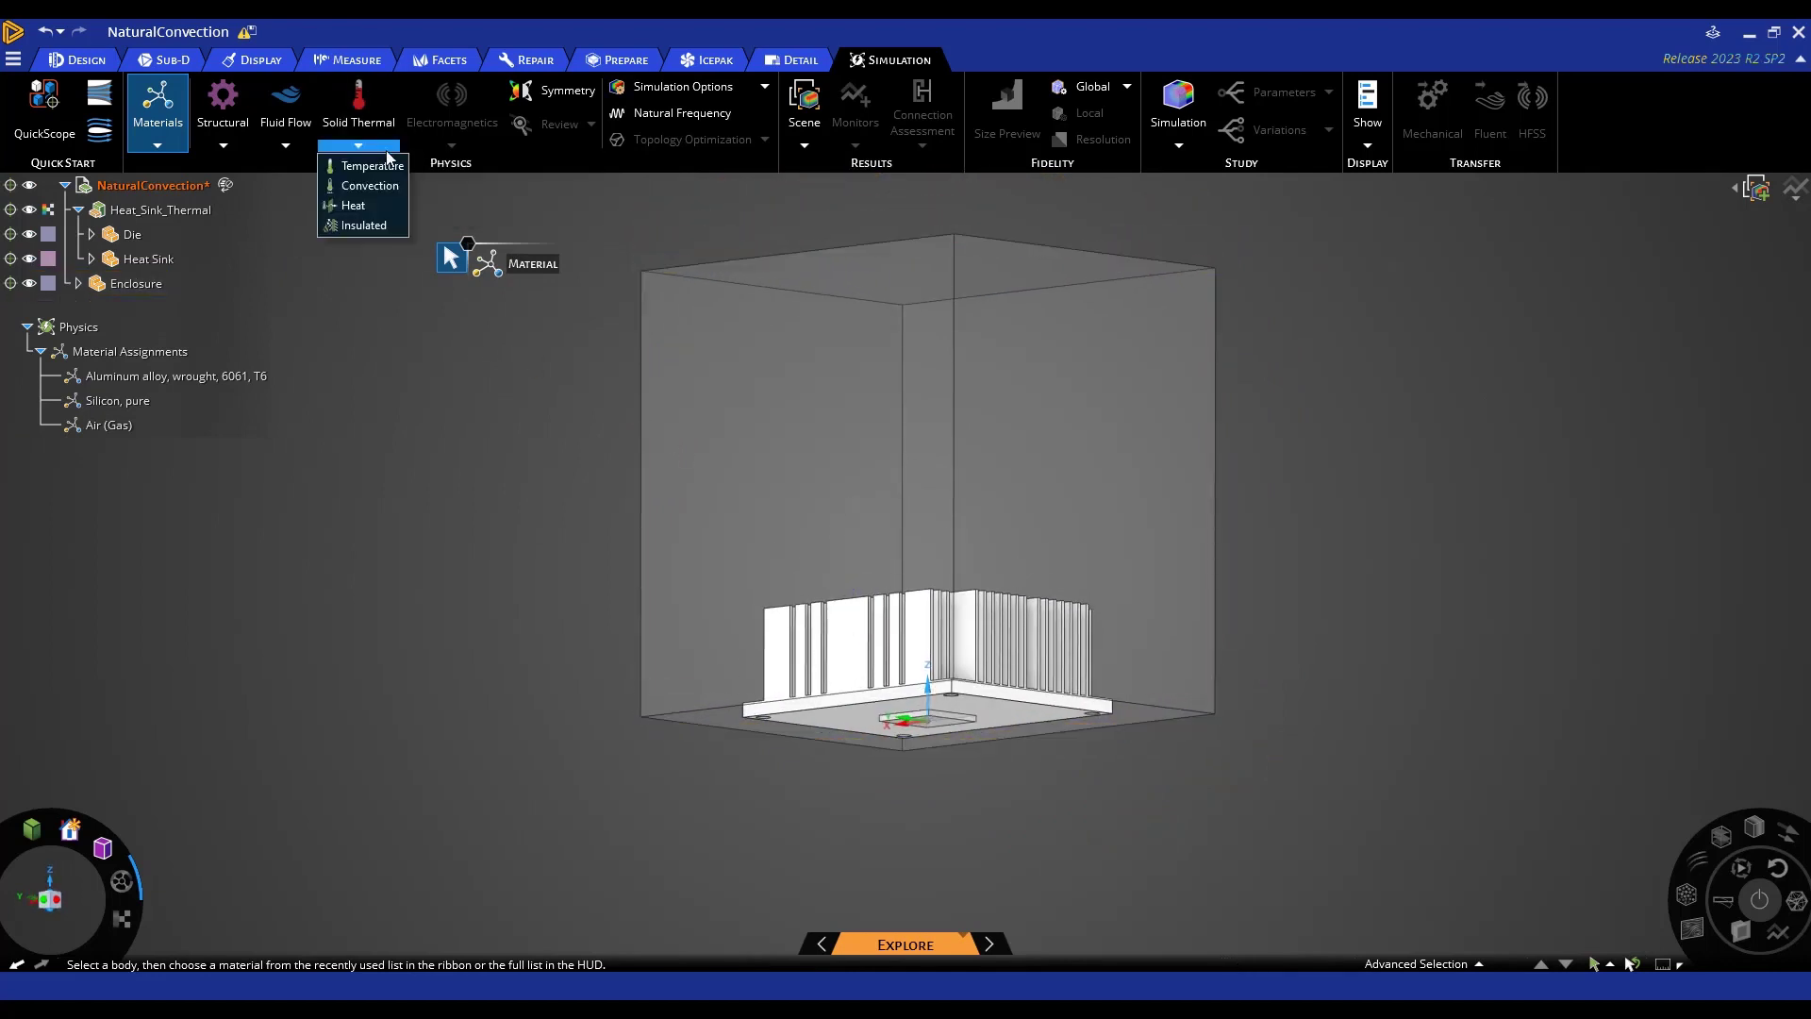
click(354, 205)
scroll(924, 717, up, 3)
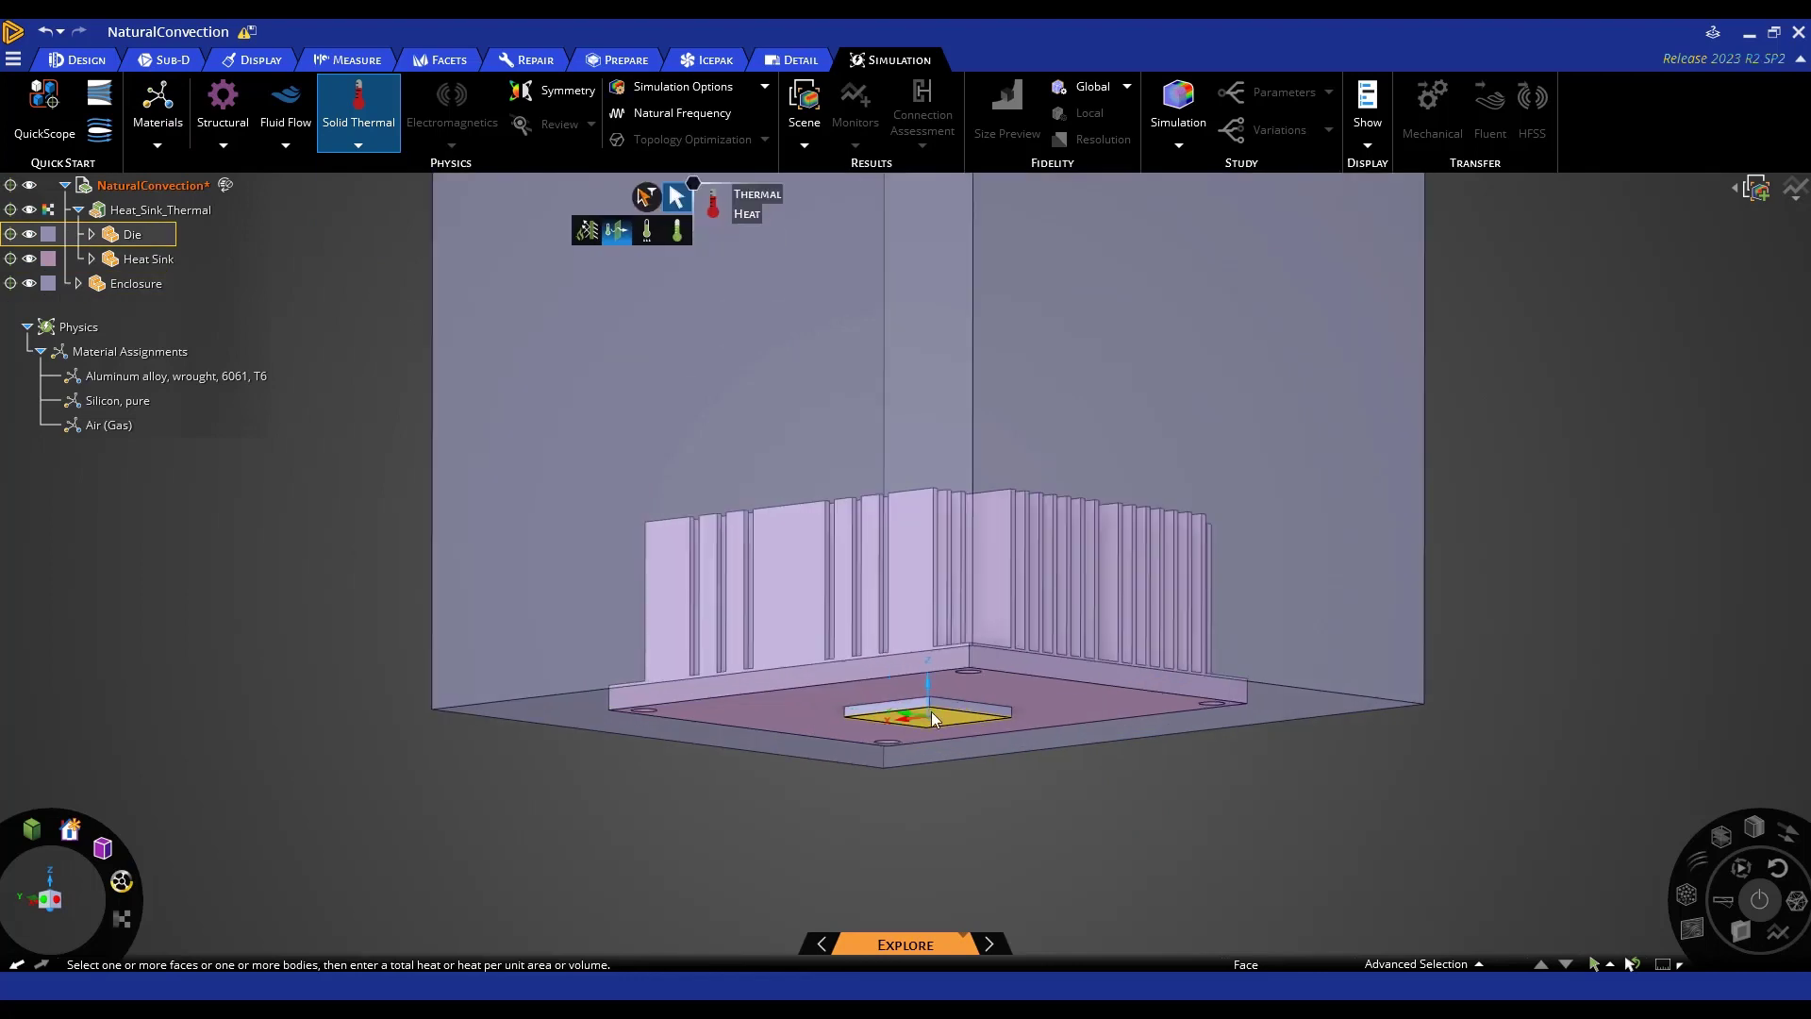
click(932, 715)
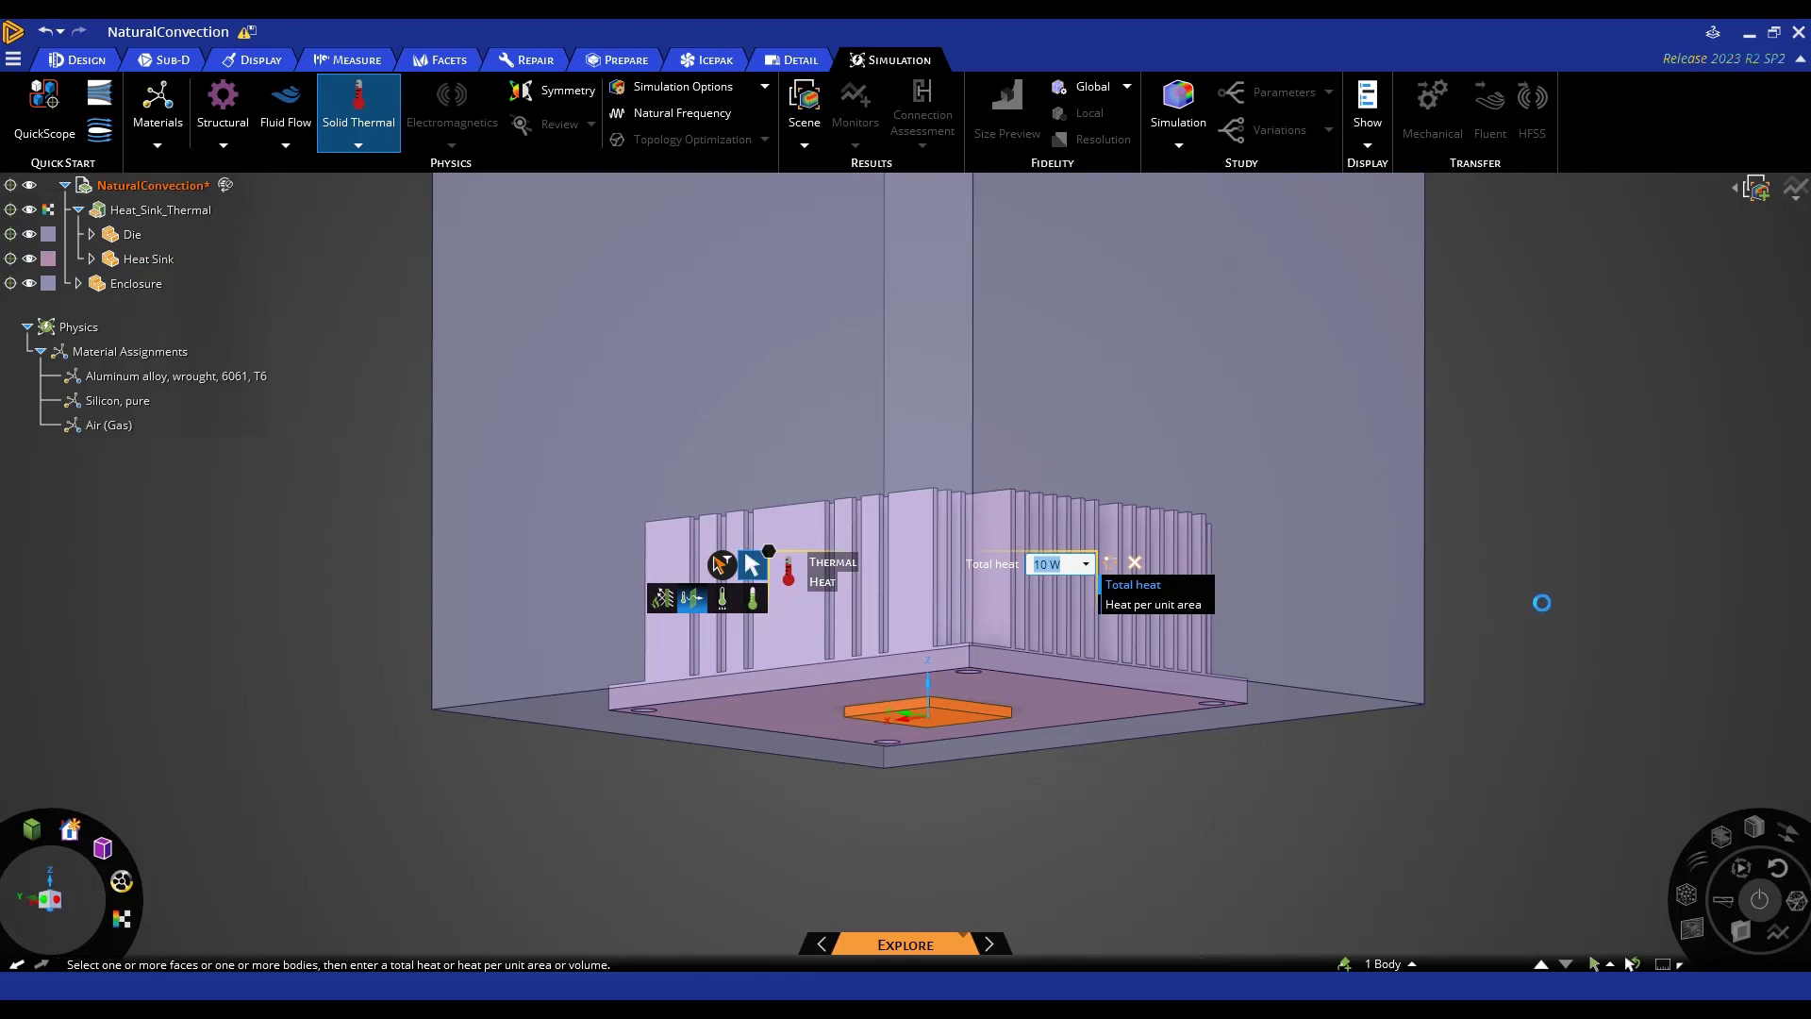
key(Return)
scroll(1424, 716, down, 4)
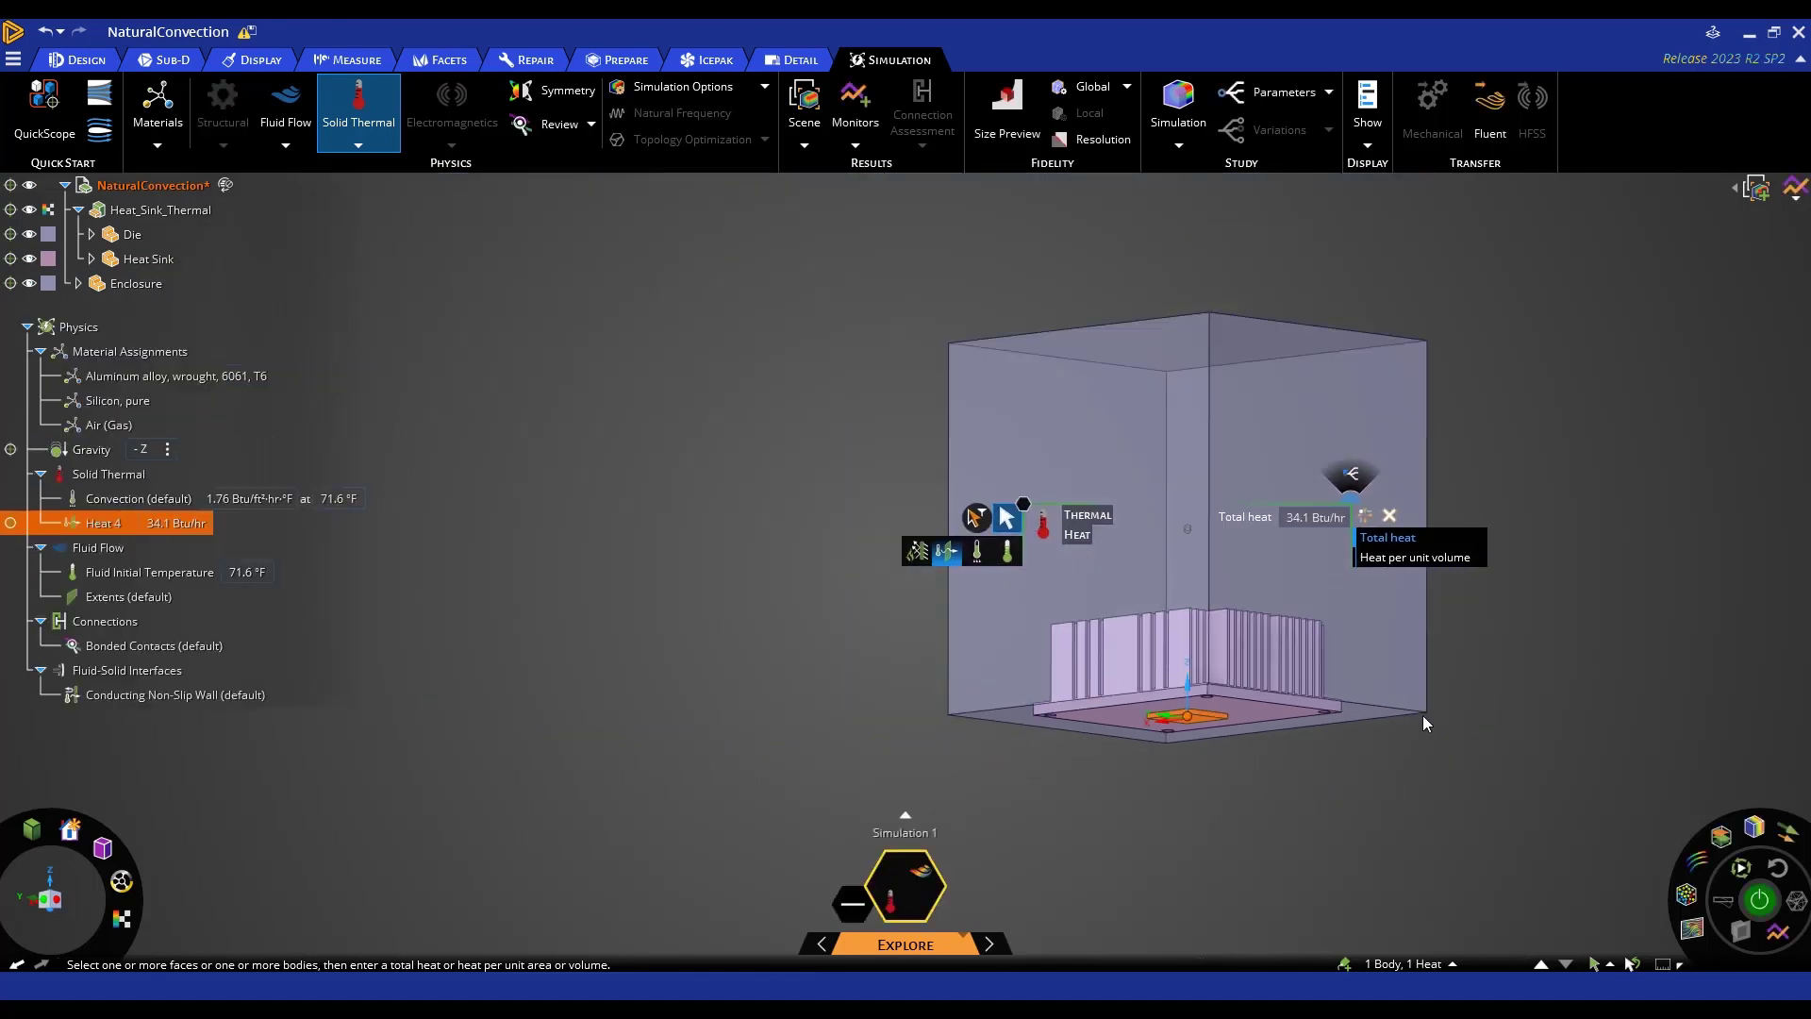
- Finish the heat load, exit its tool and clear the fluid extents selection
click(797, 769)
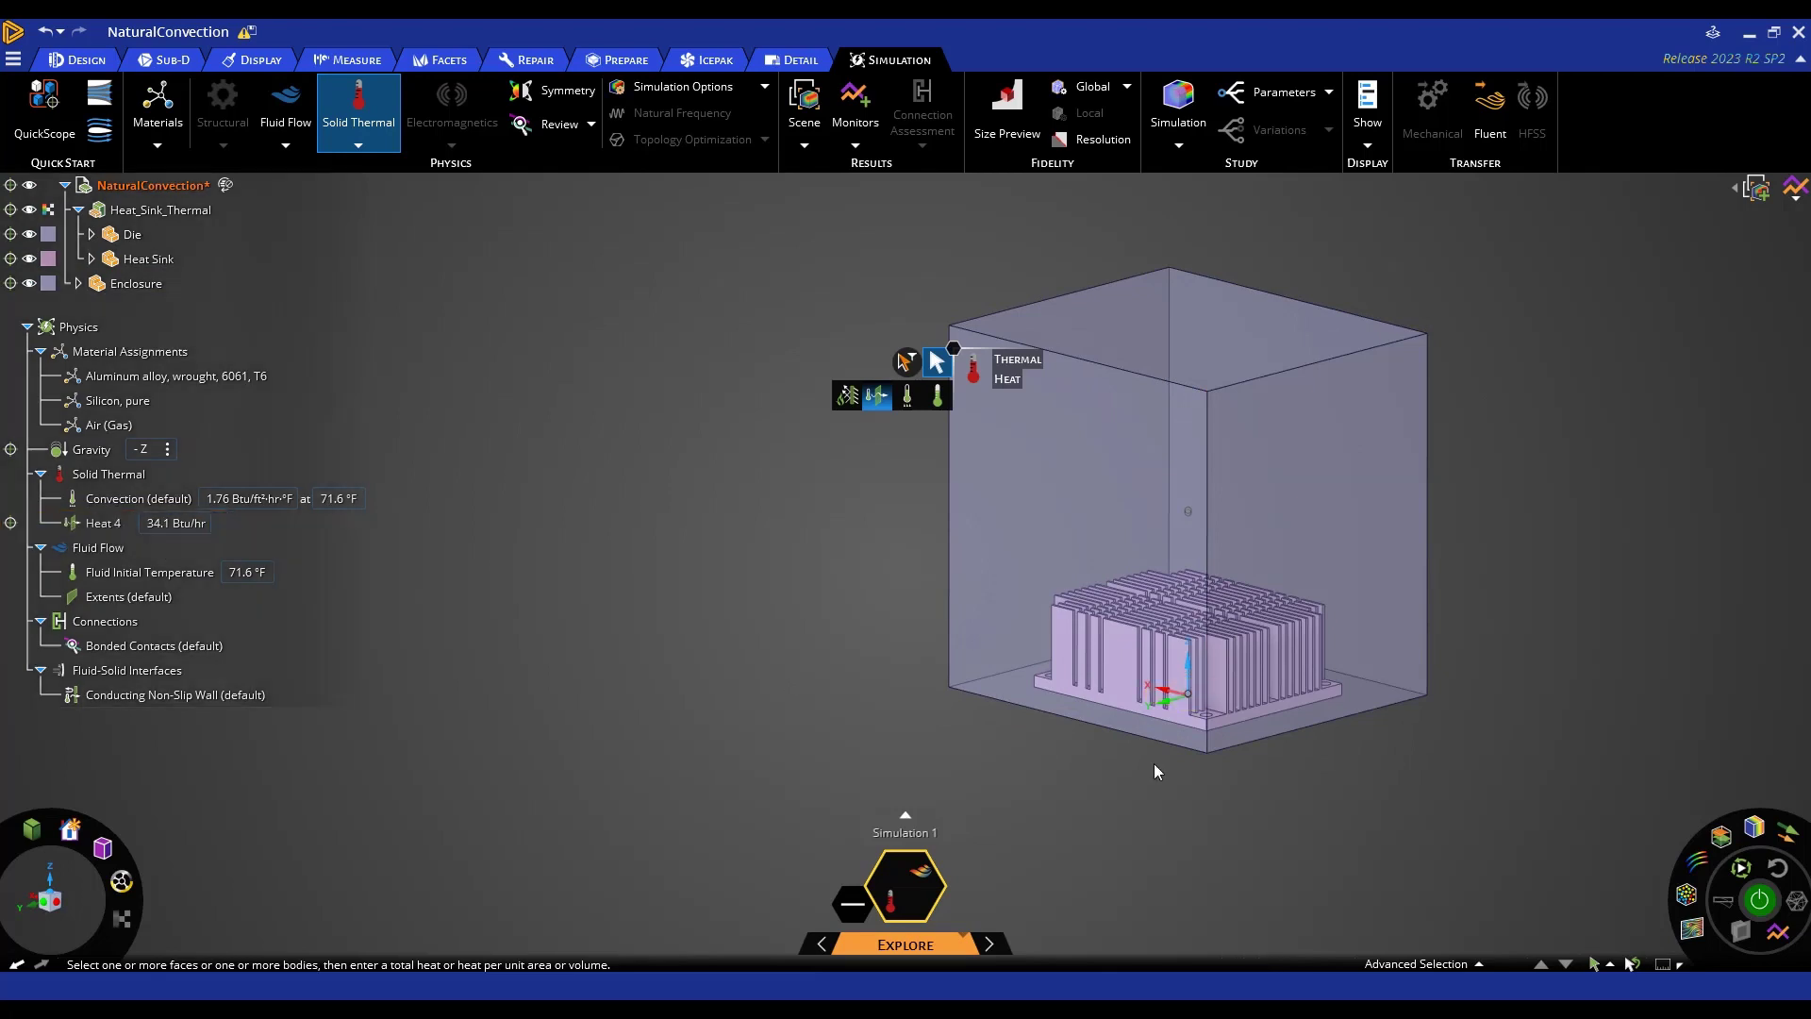
middle_drag(1151, 765, 1064, 719)
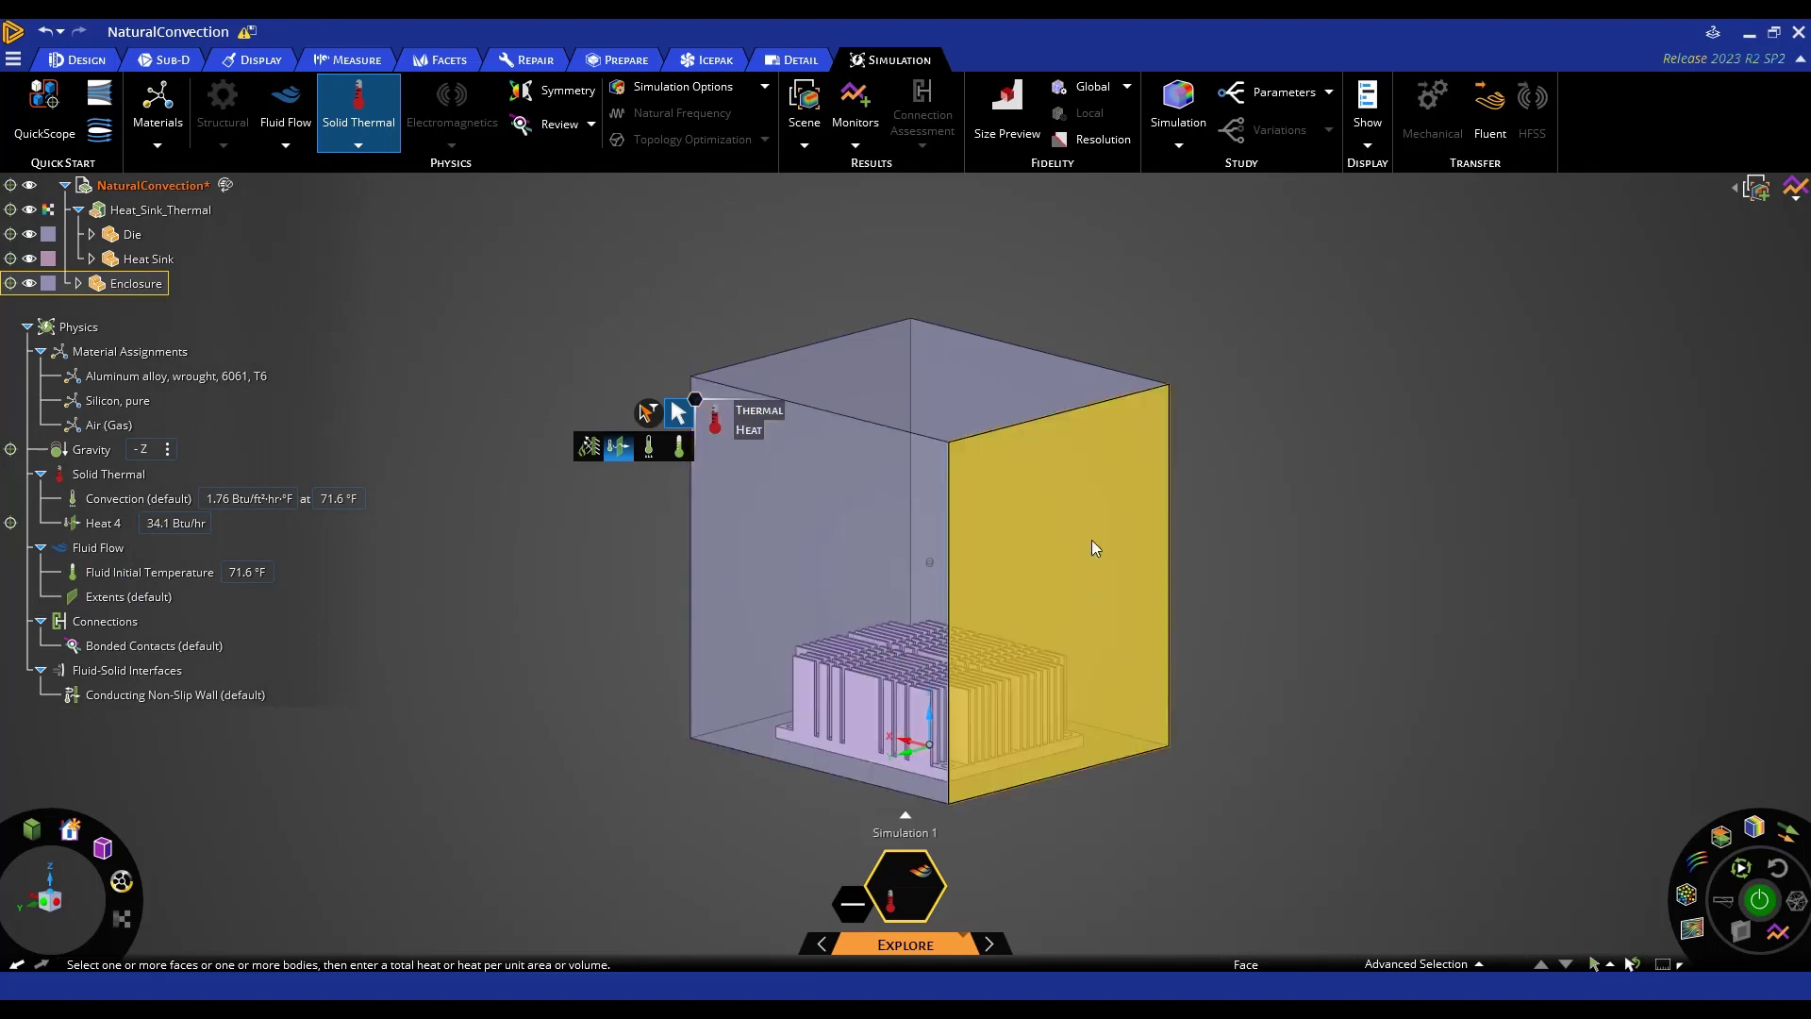
key(Escape)
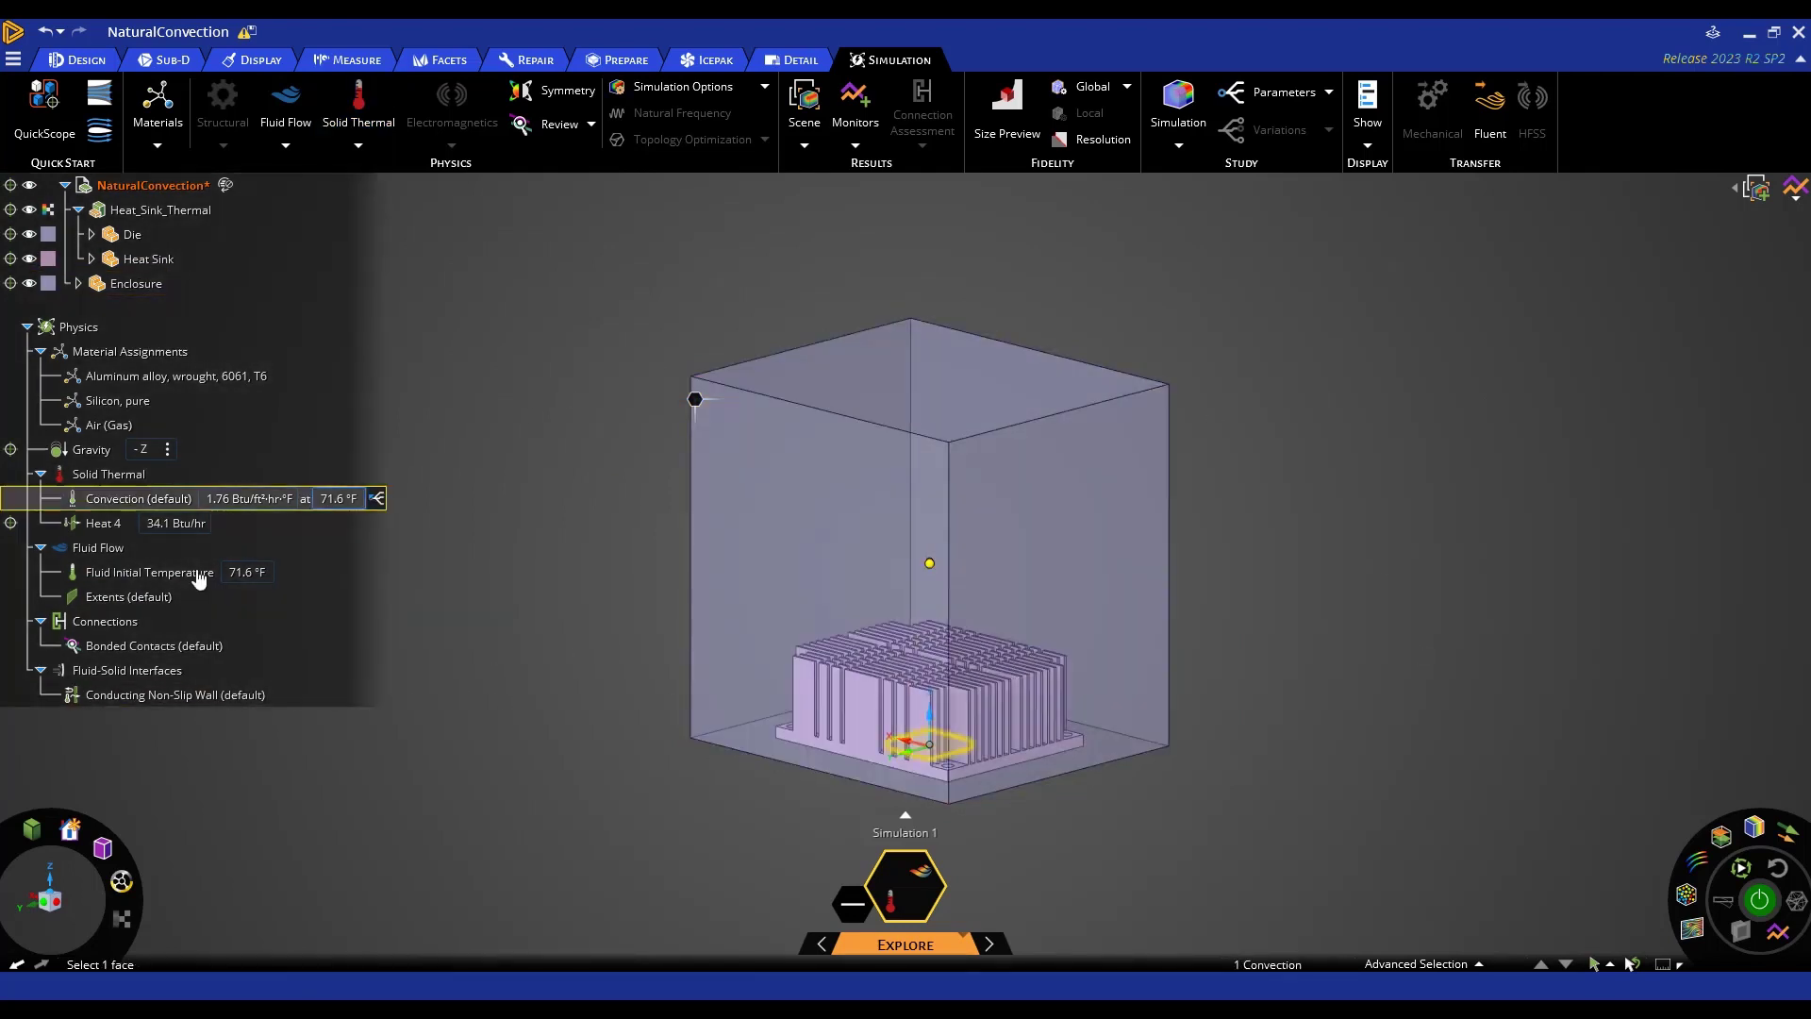
click(160, 598)
key(Escape)
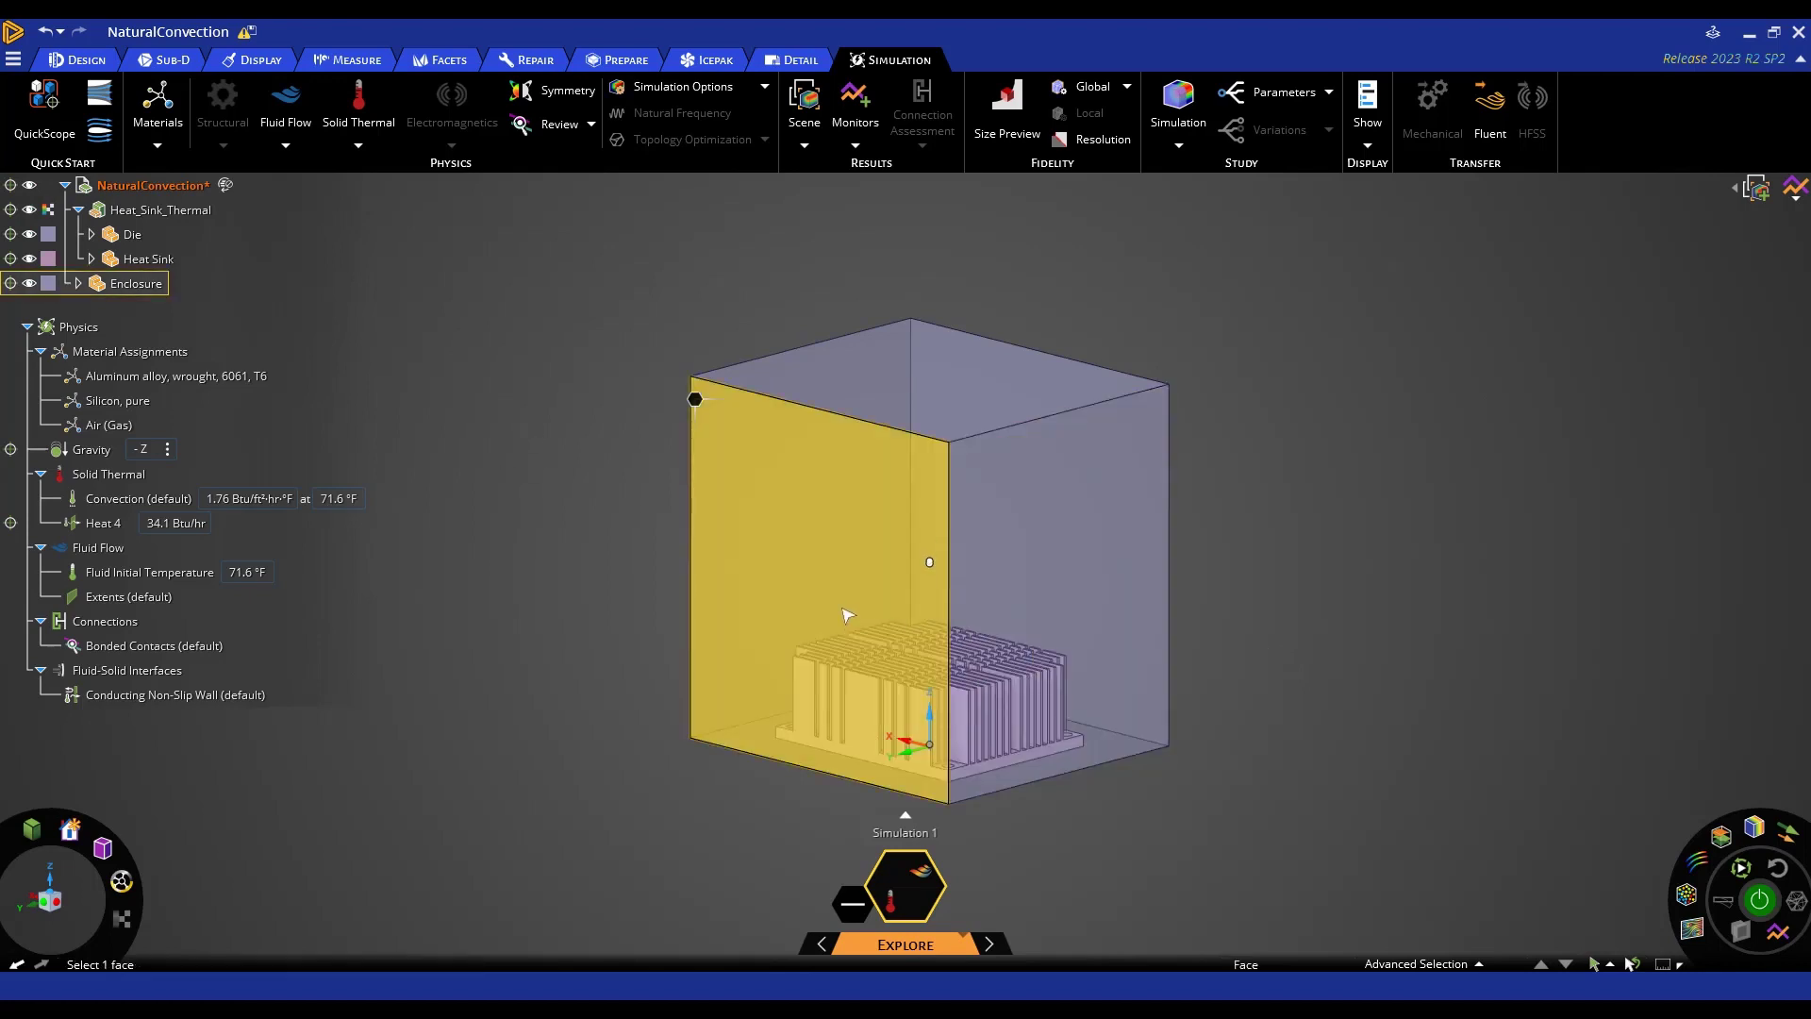
- Make the enclosure's left face a 0 lb/in² pressure flow inlet
click(712, 411)
right_click(652, 436)
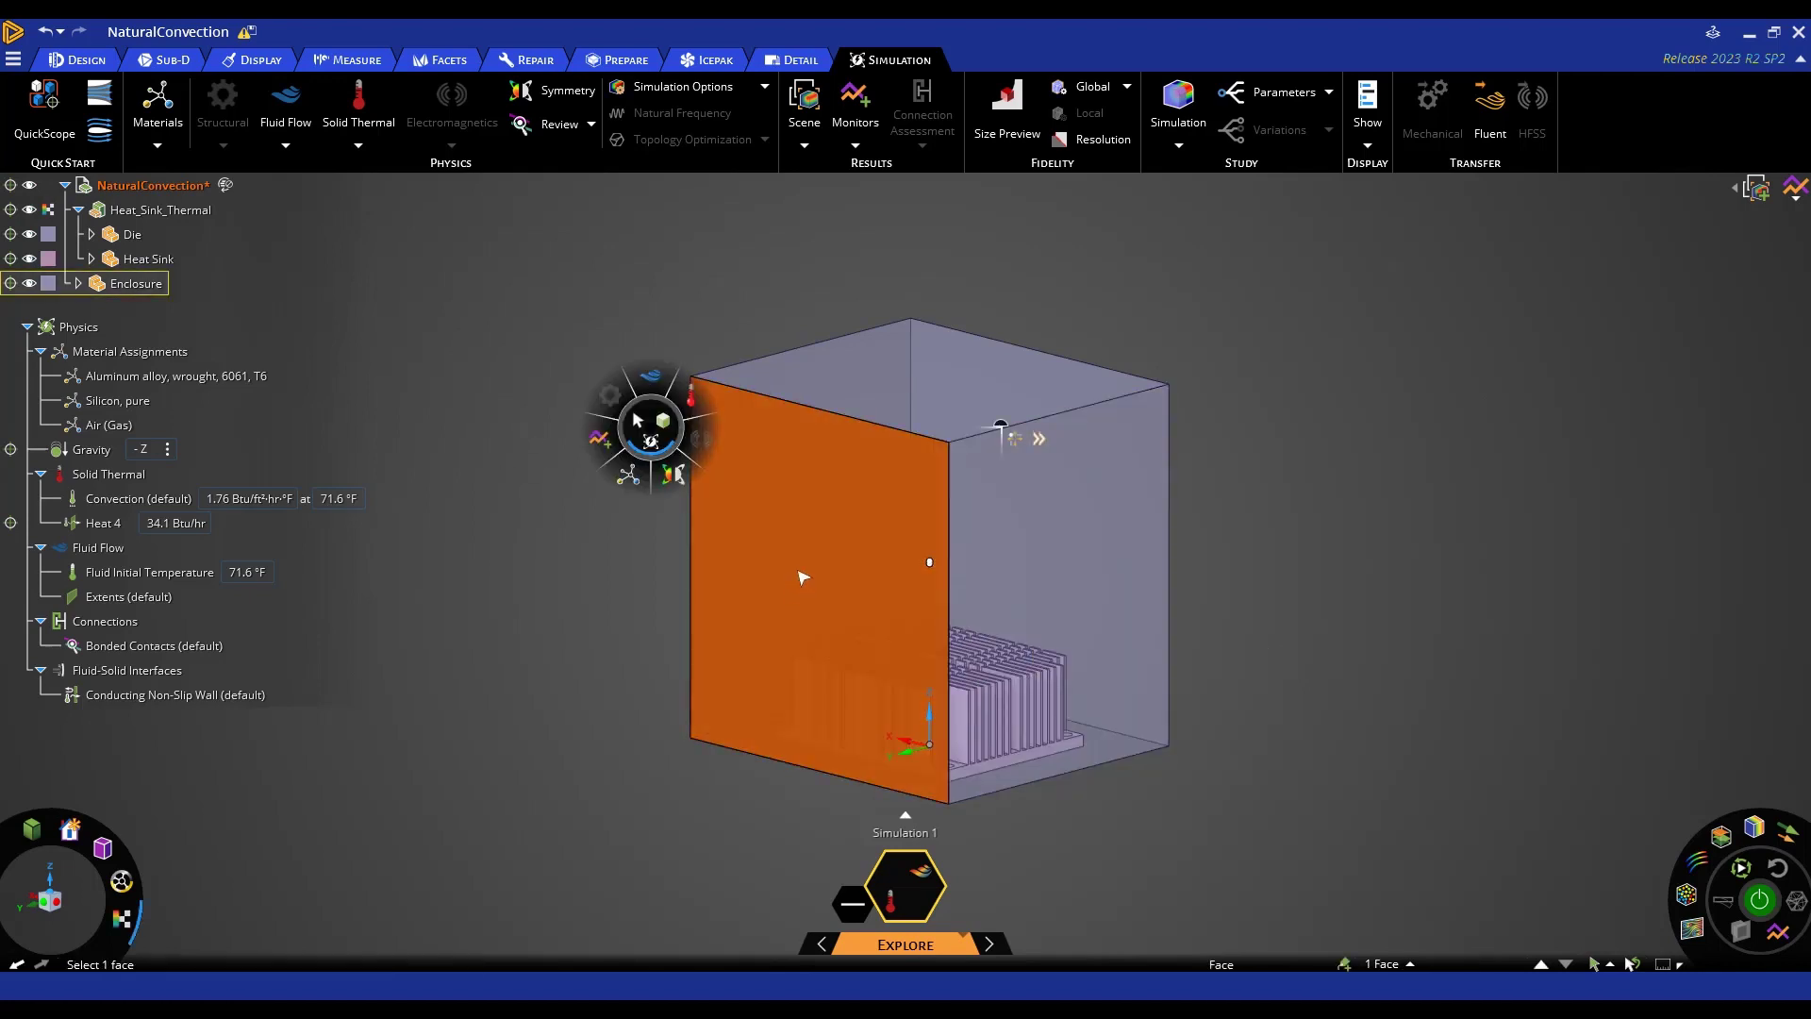
mouse_move(654, 382)
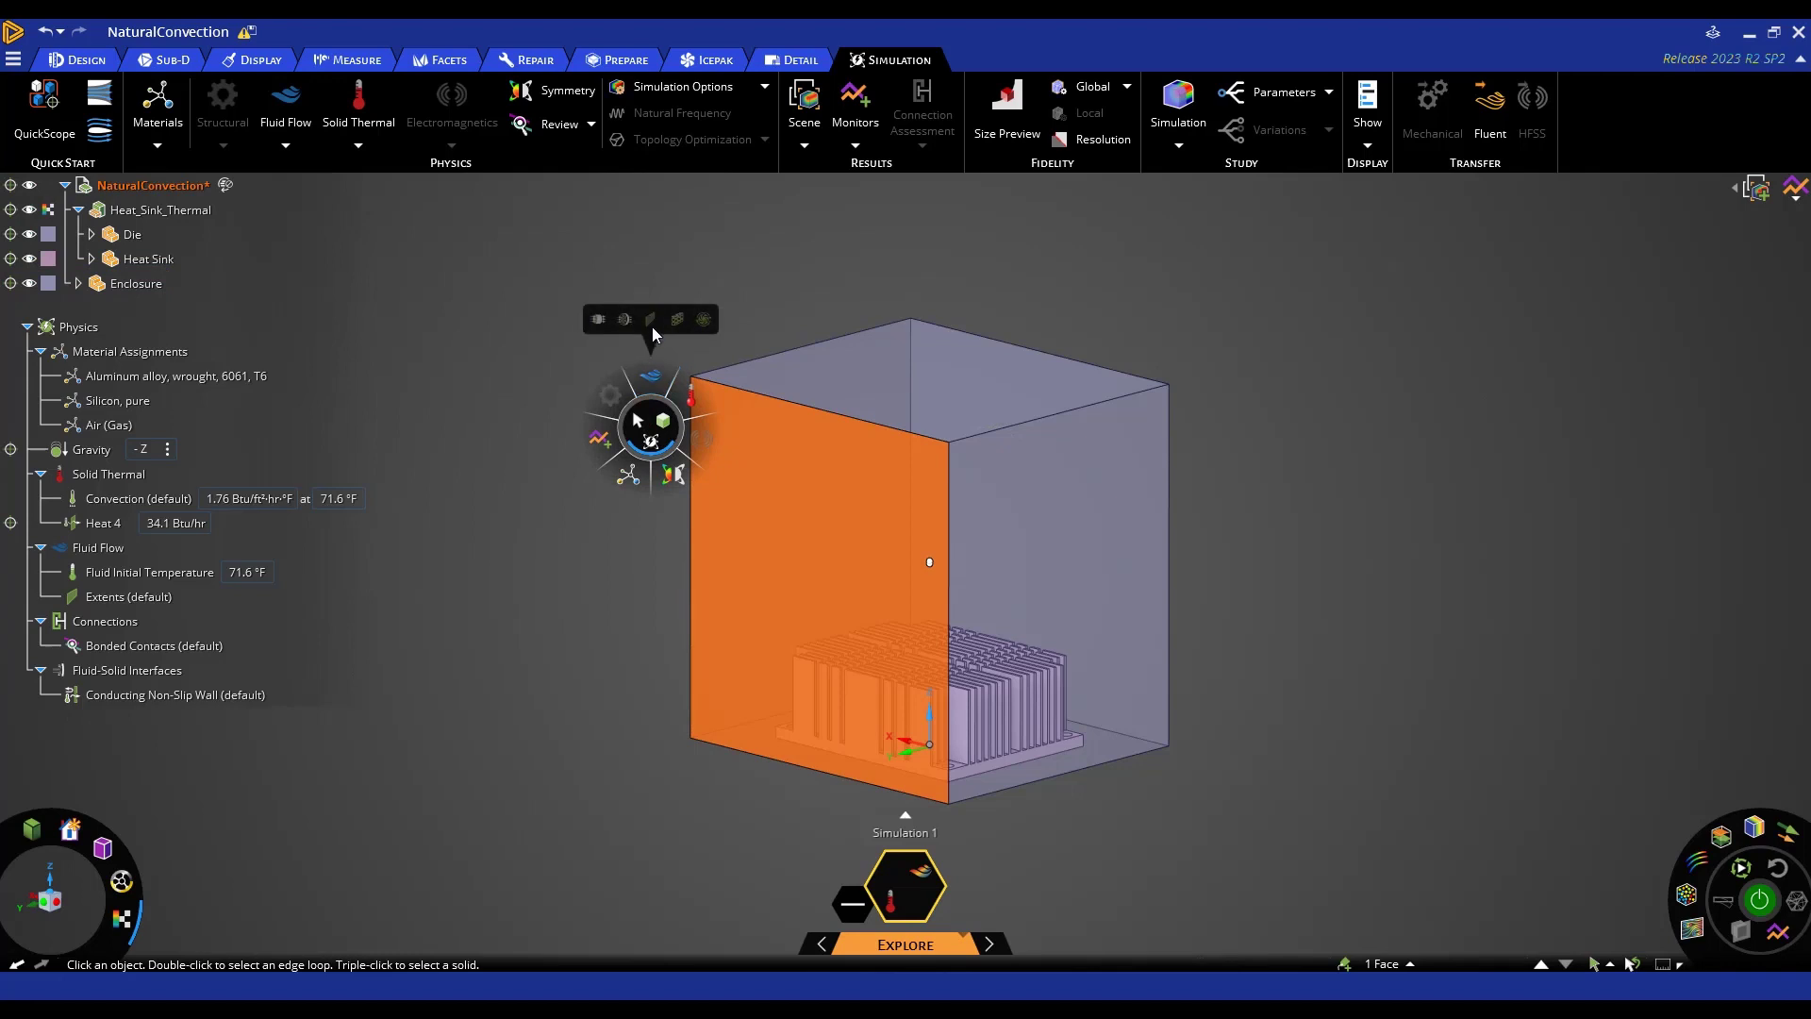
click(598, 319)
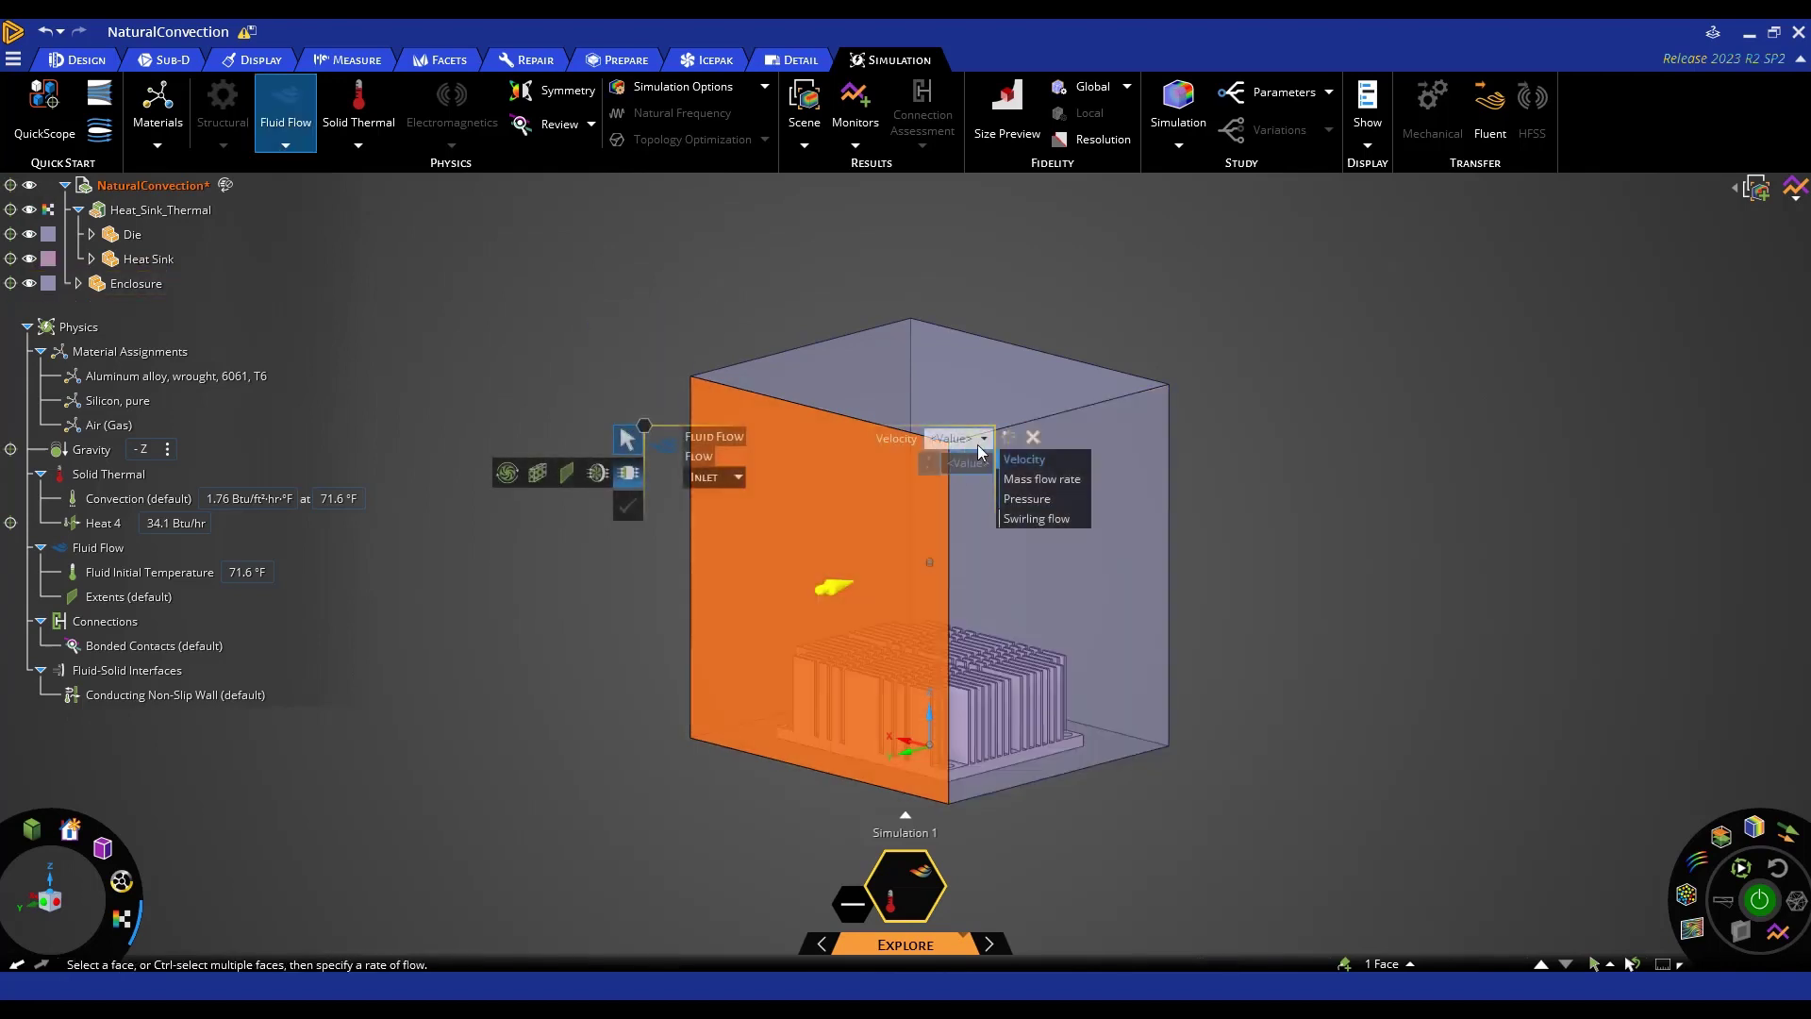
click(1027, 500)
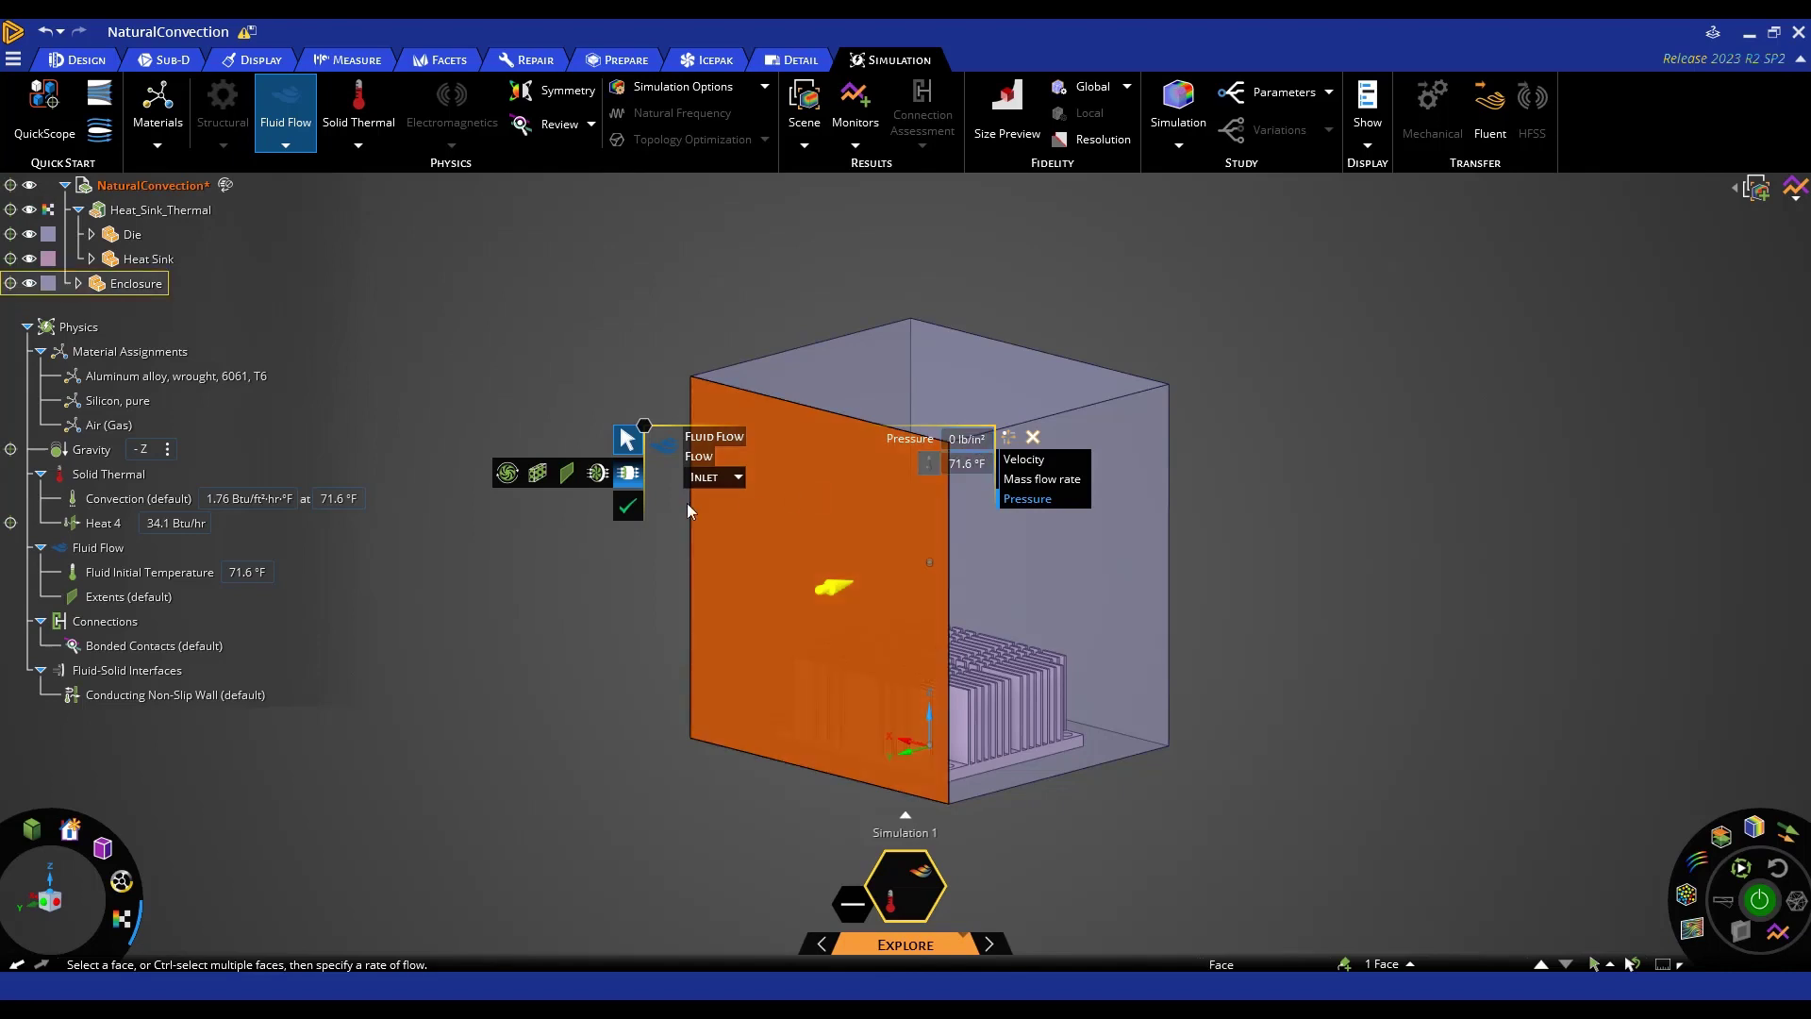
key(Return)
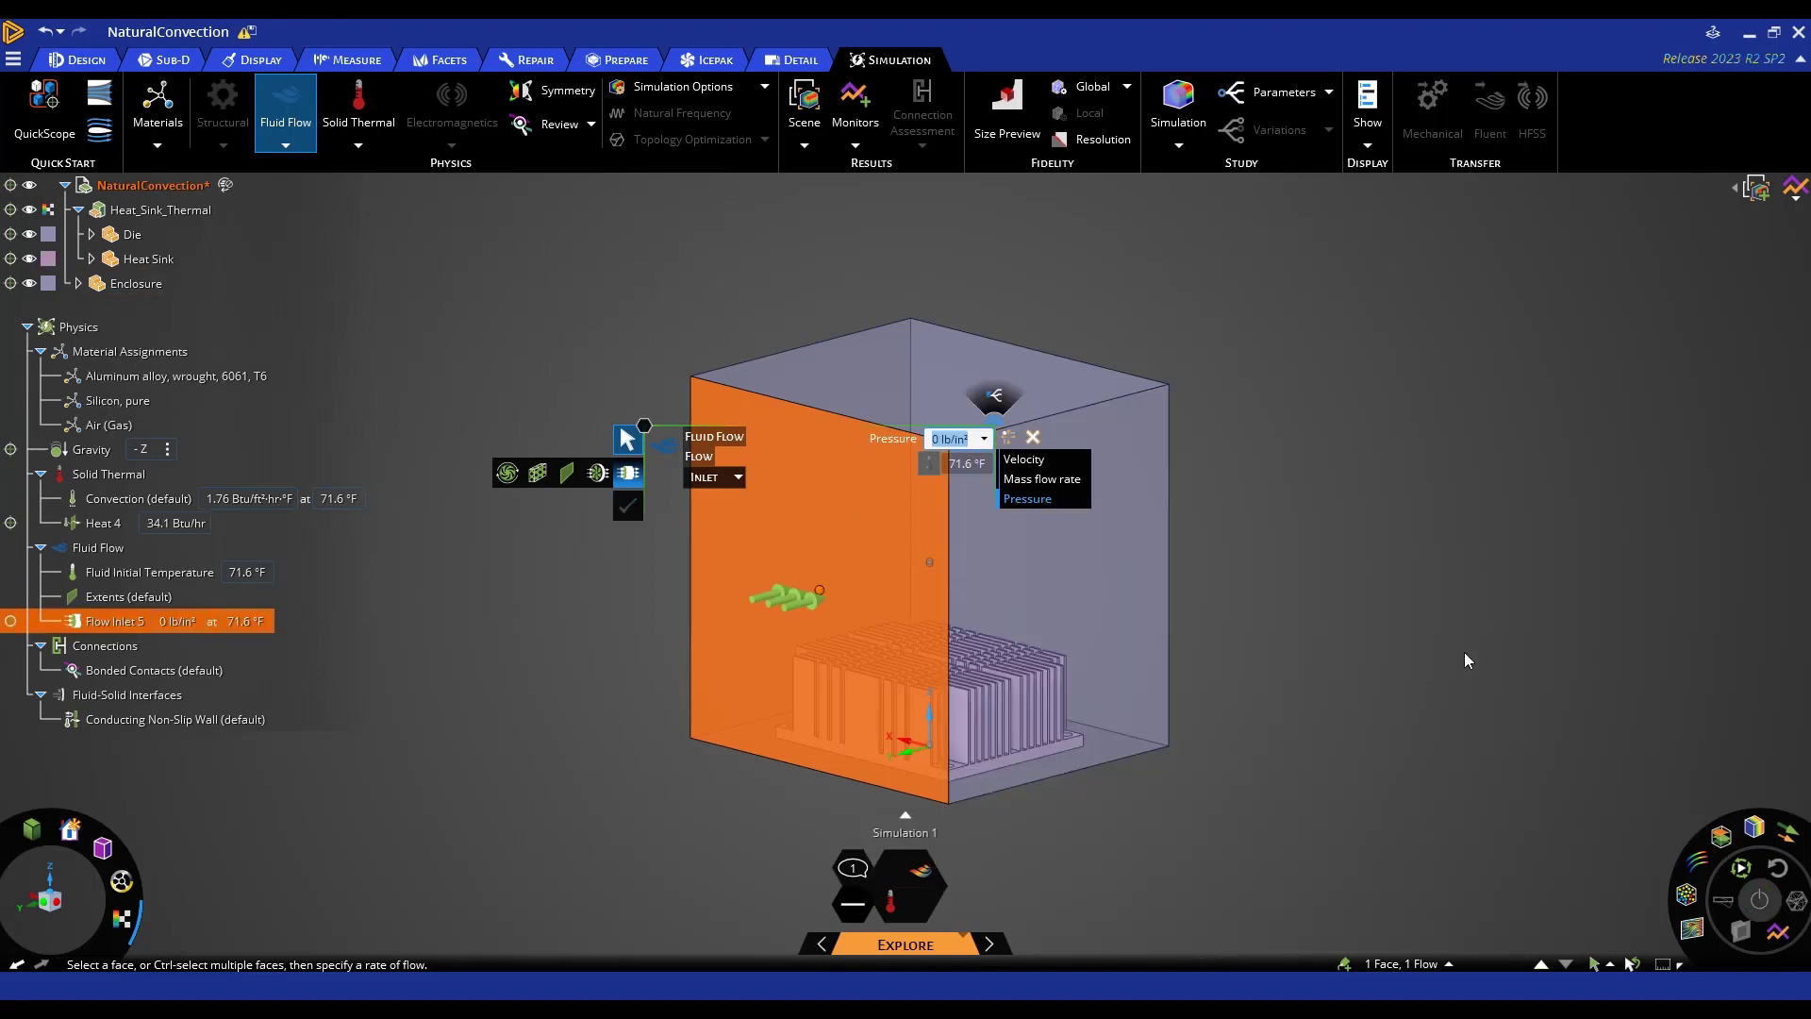
- Select the five remaining enclosure faces: right, top and the other three sides
click(1084, 594)
ctrl+click(970, 371)
middle_drag(970, 371, 1339, 528)
ctrl+click(1255, 518)
ctrl+click(1444, 425)
ctrl+click(1585, 528)
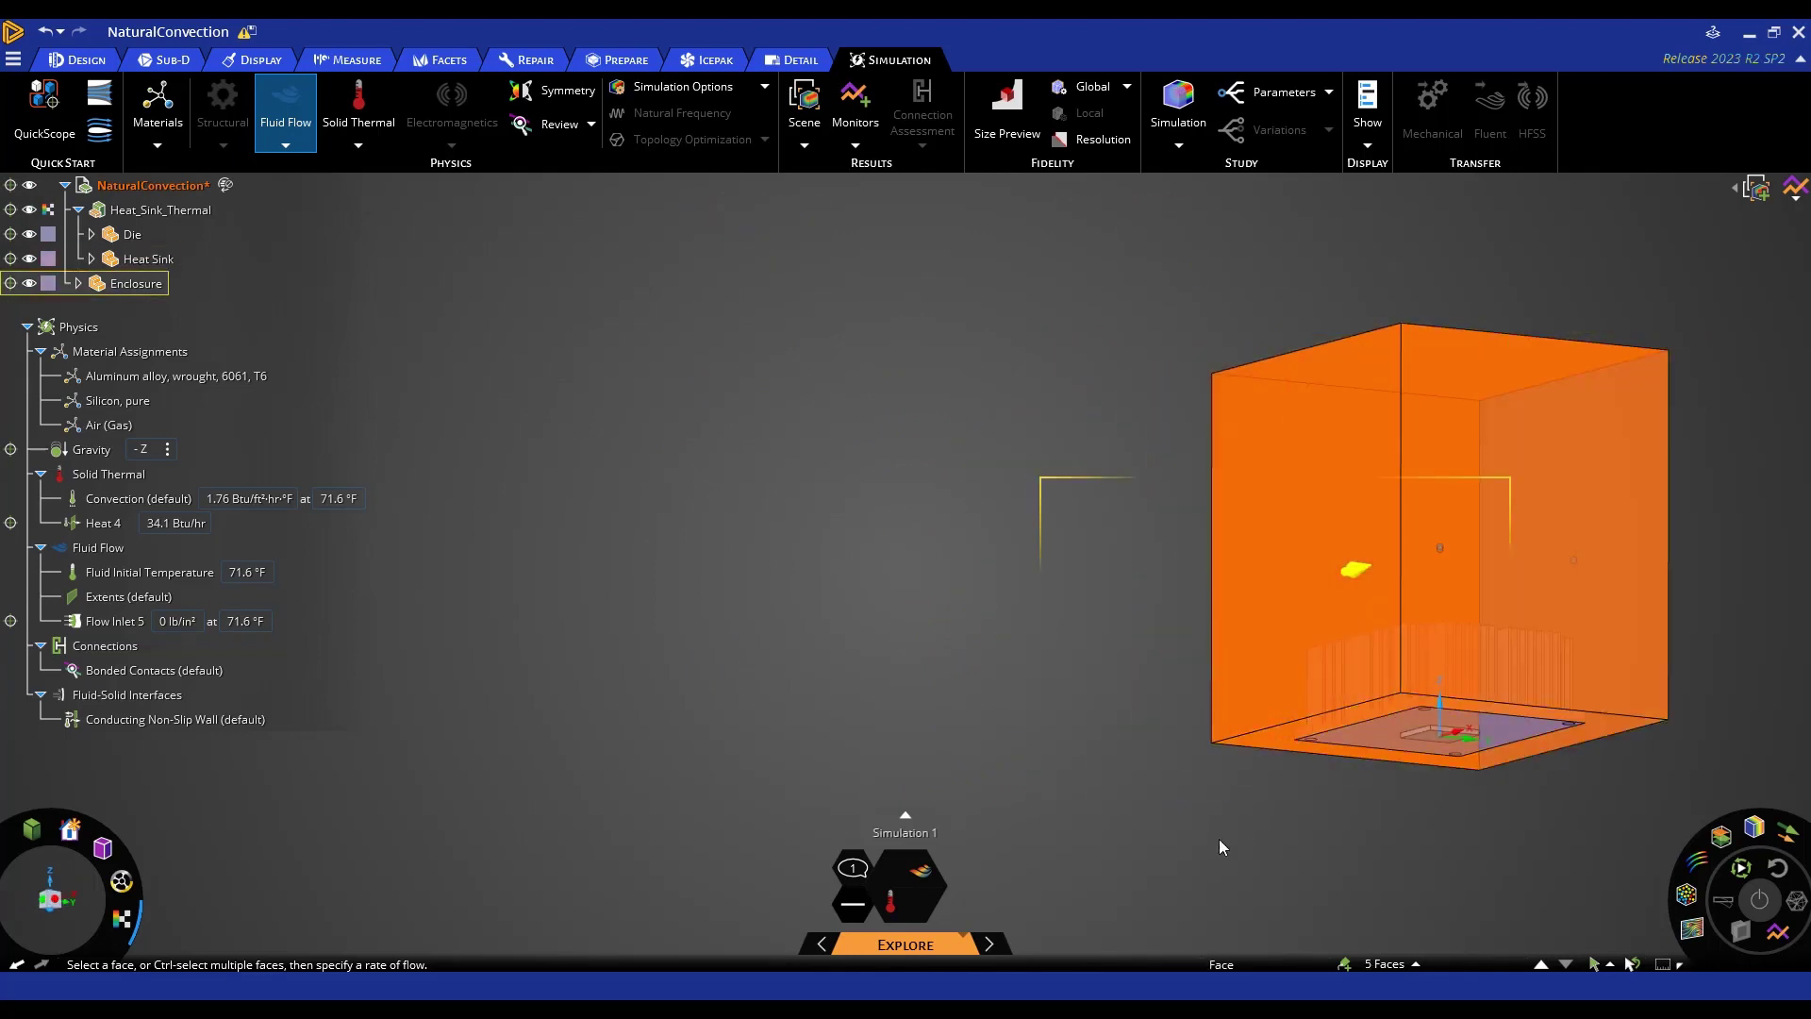
- Turn the selected faces into a 0 lb/in² pressure outlet, Flow Outlet 6
click(1134, 529)
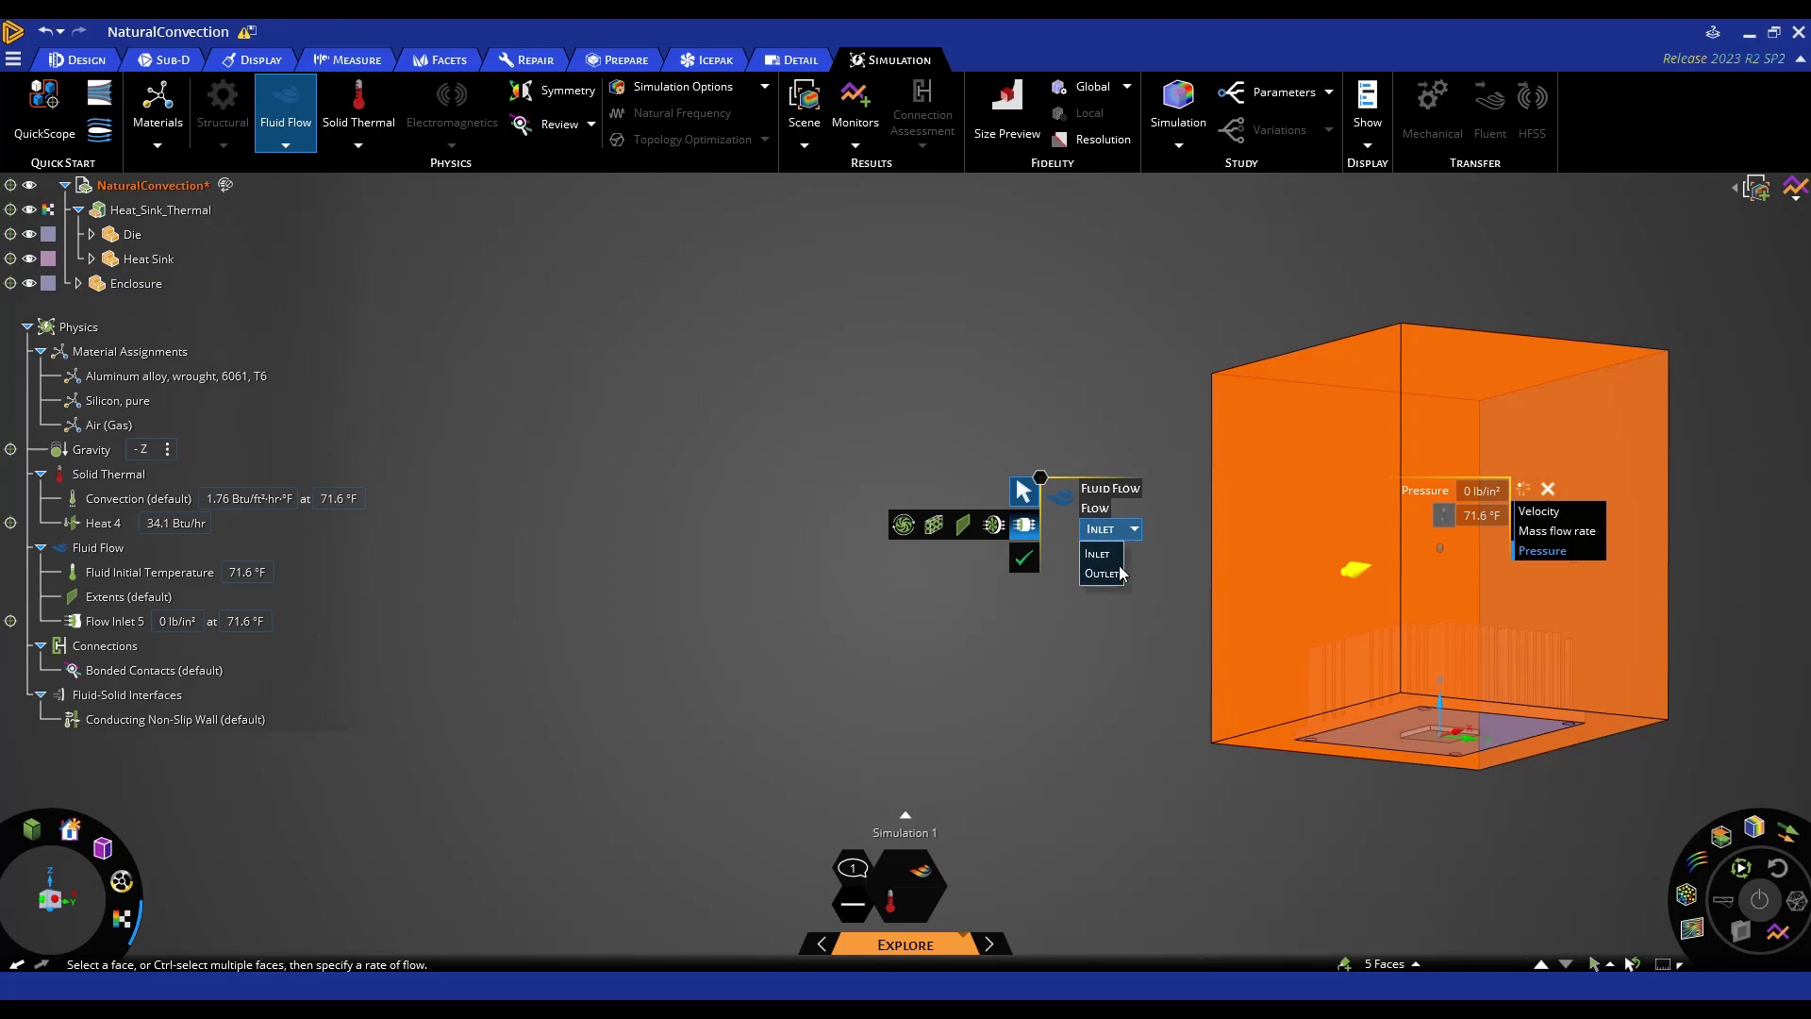
click(1103, 569)
click(1479, 515)
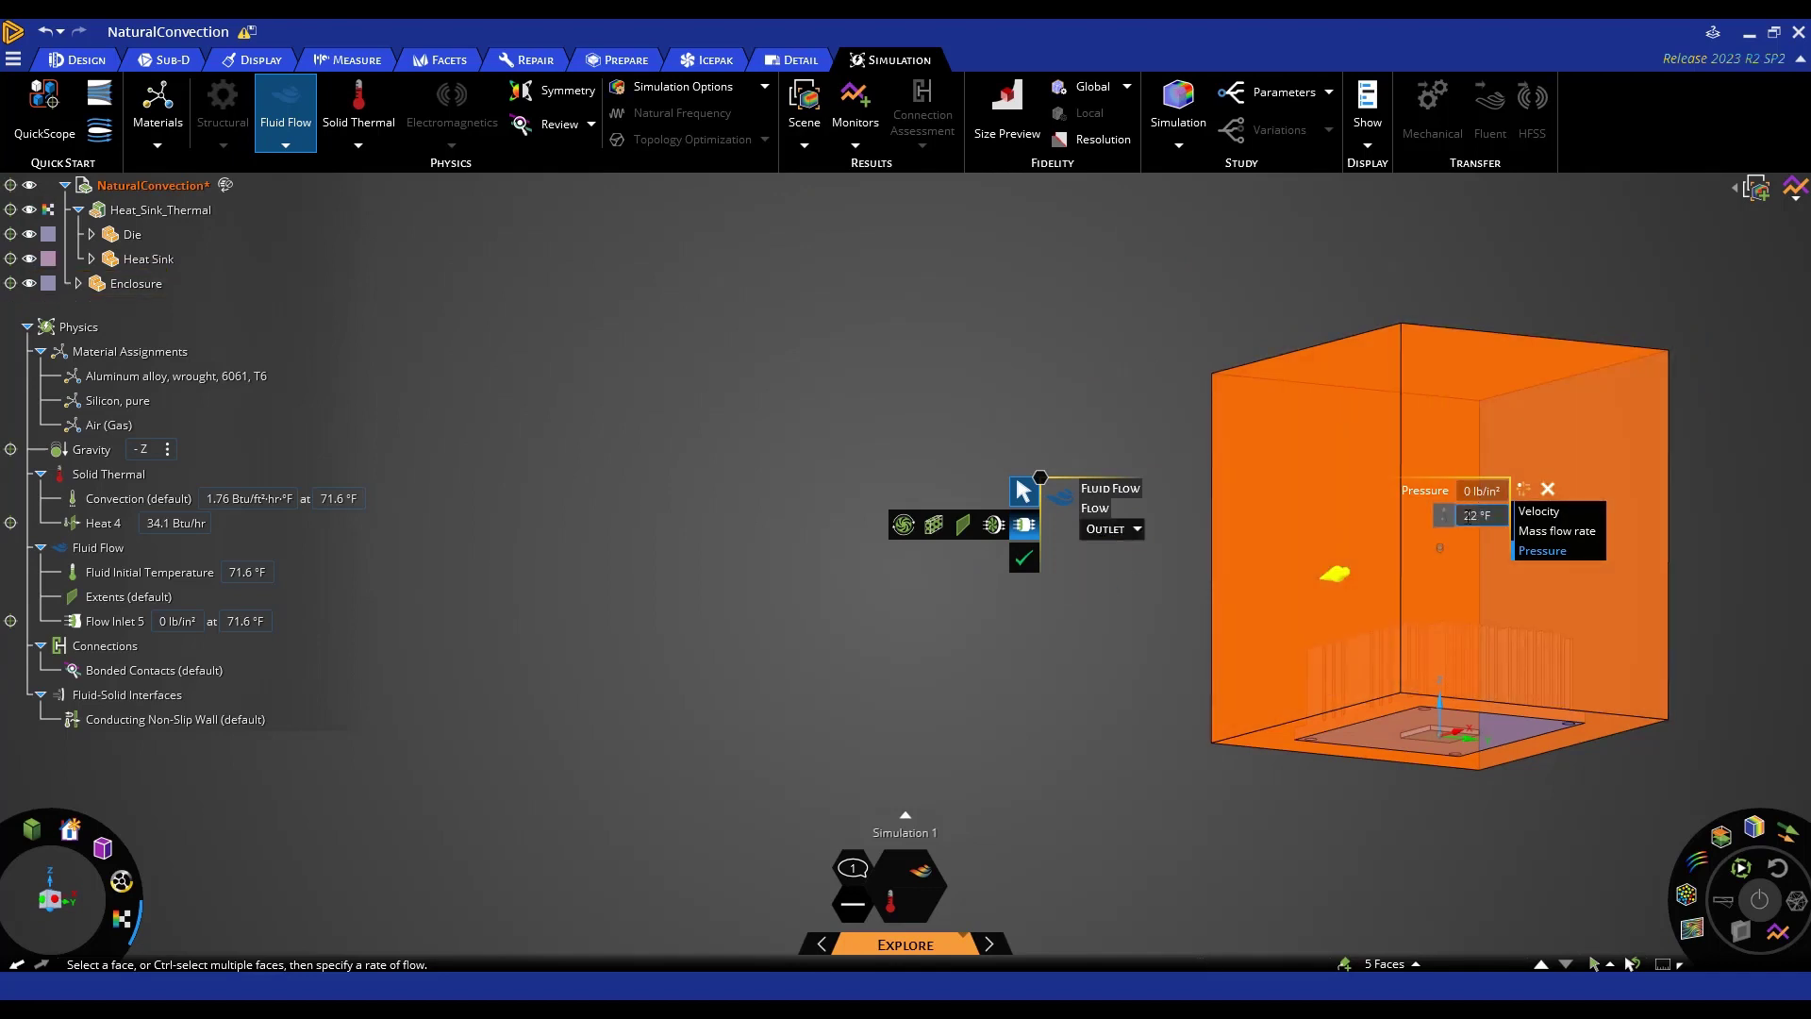
key(Return)
click(1028, 562)
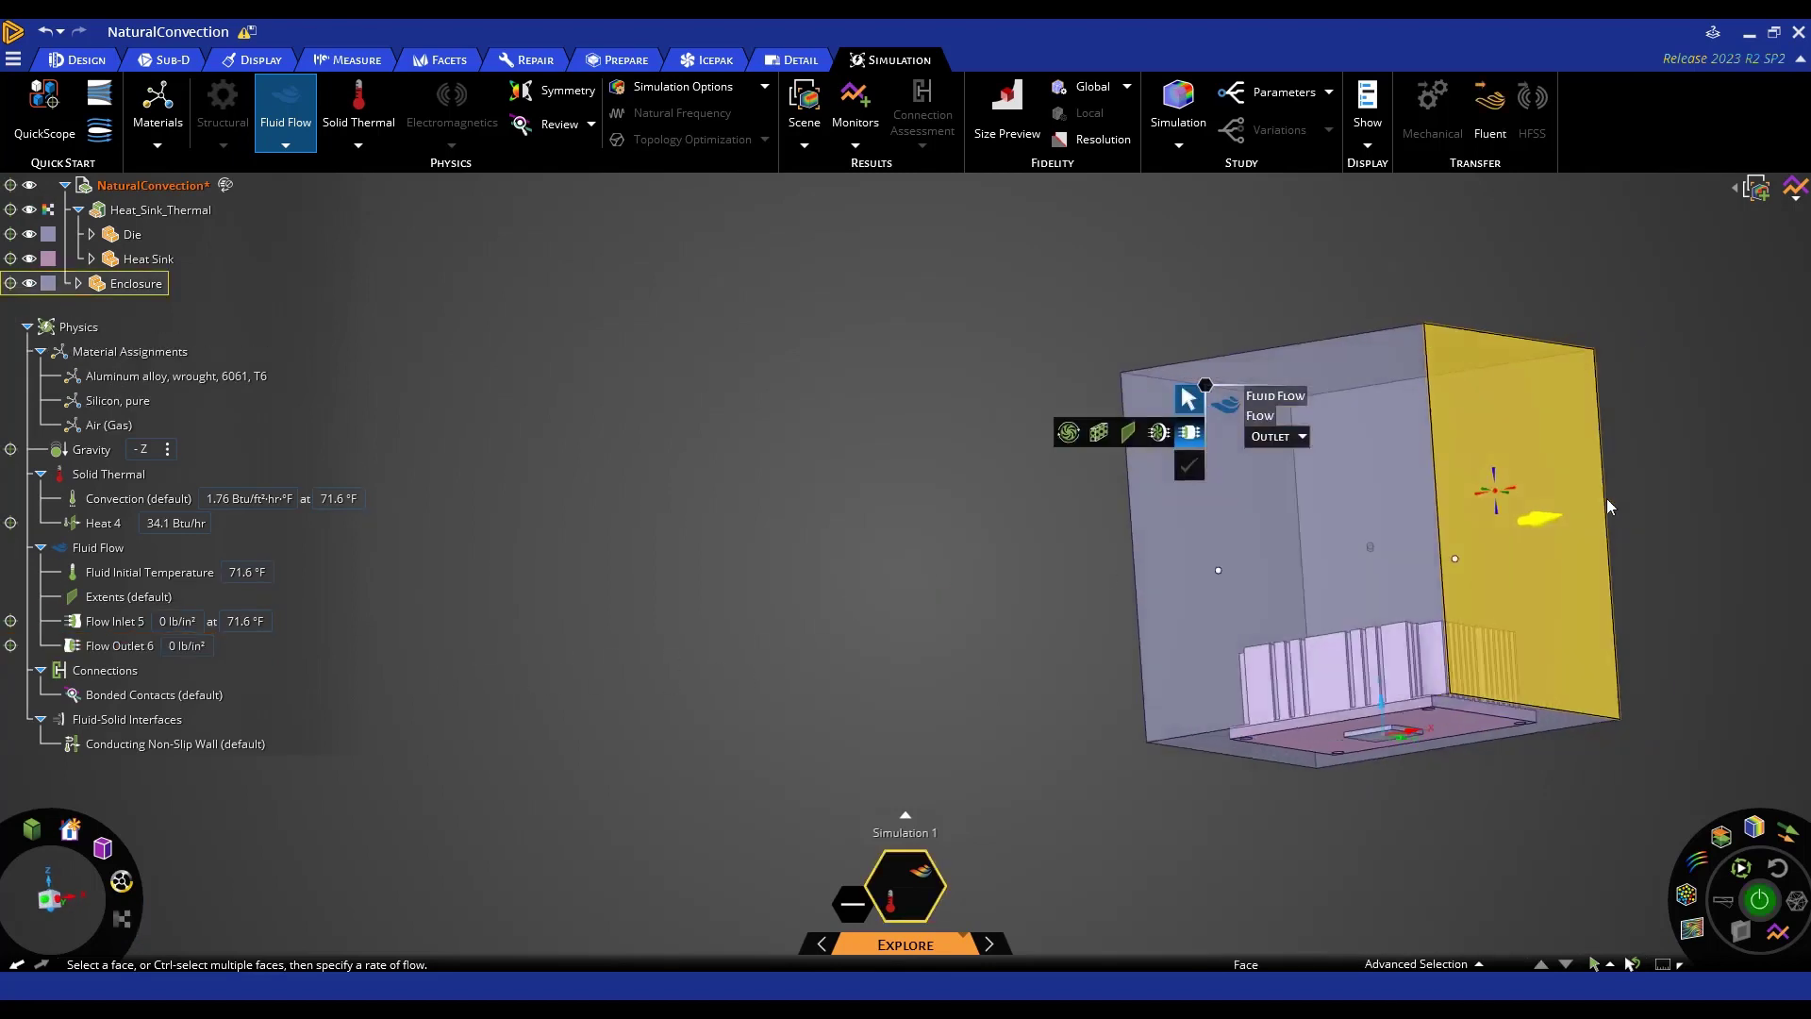
middle_drag(1605, 498, 247, 837)
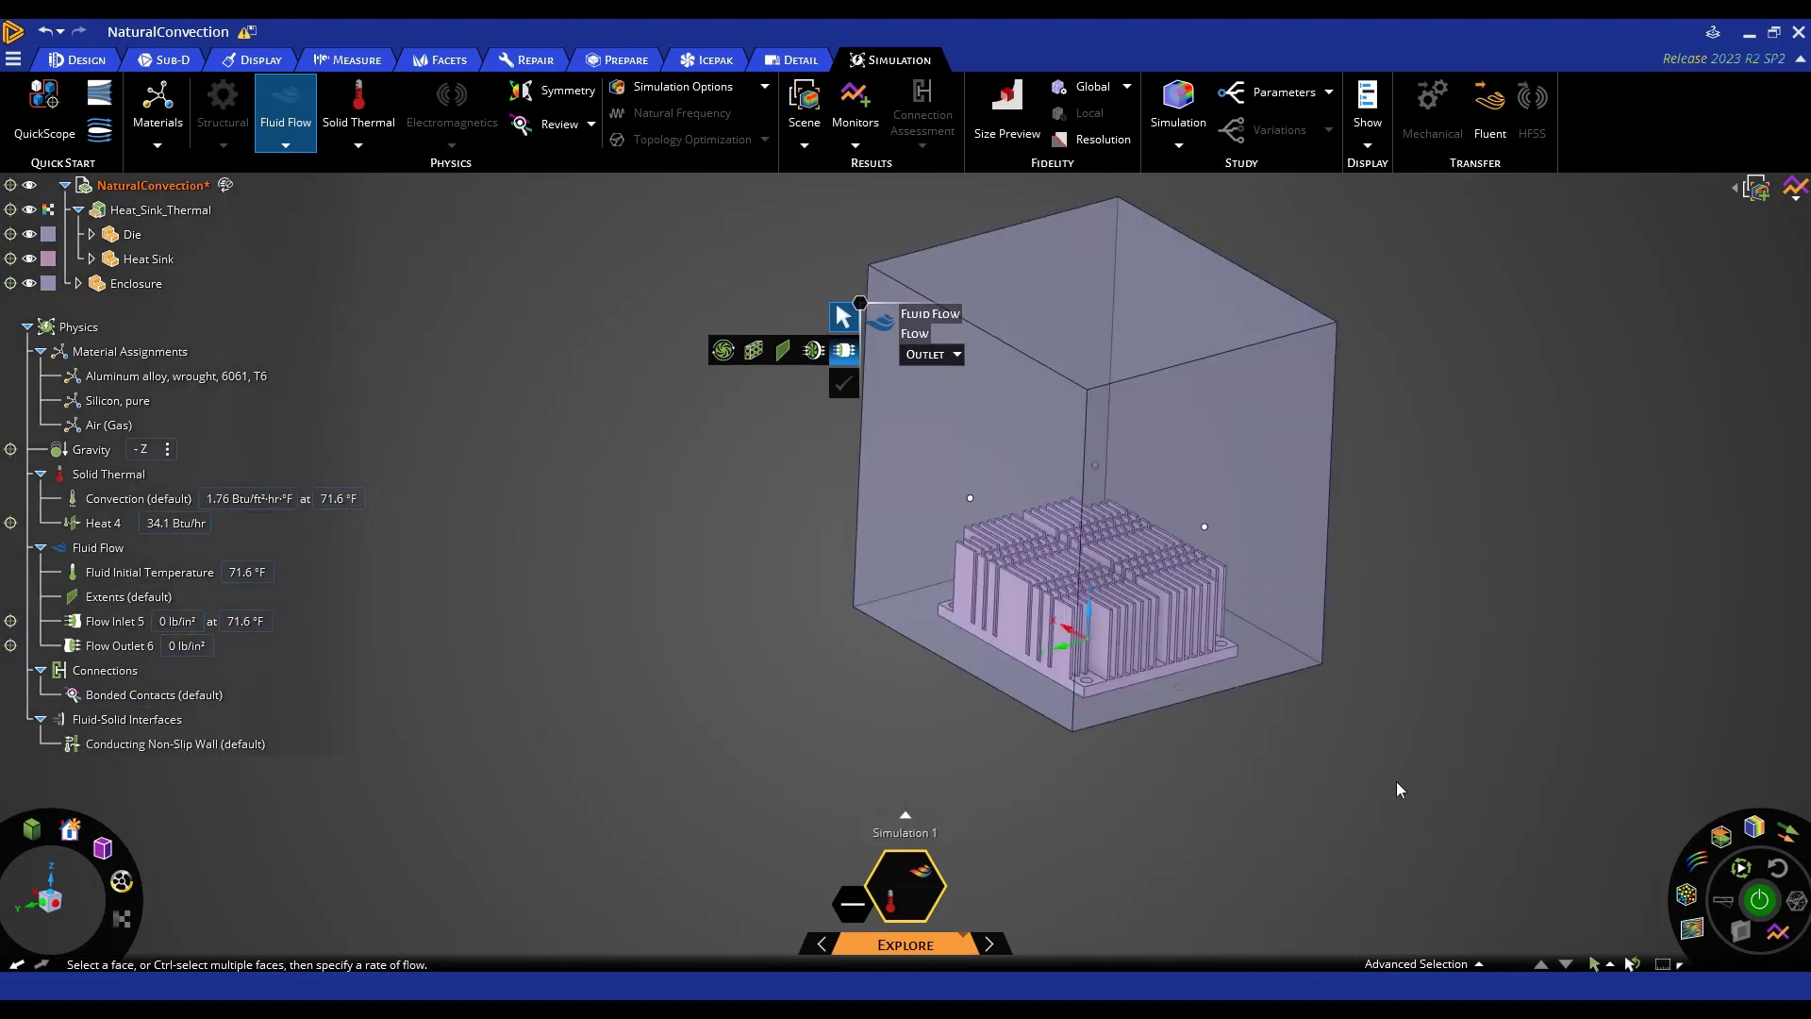
scroll(1213, 598, up, 5)
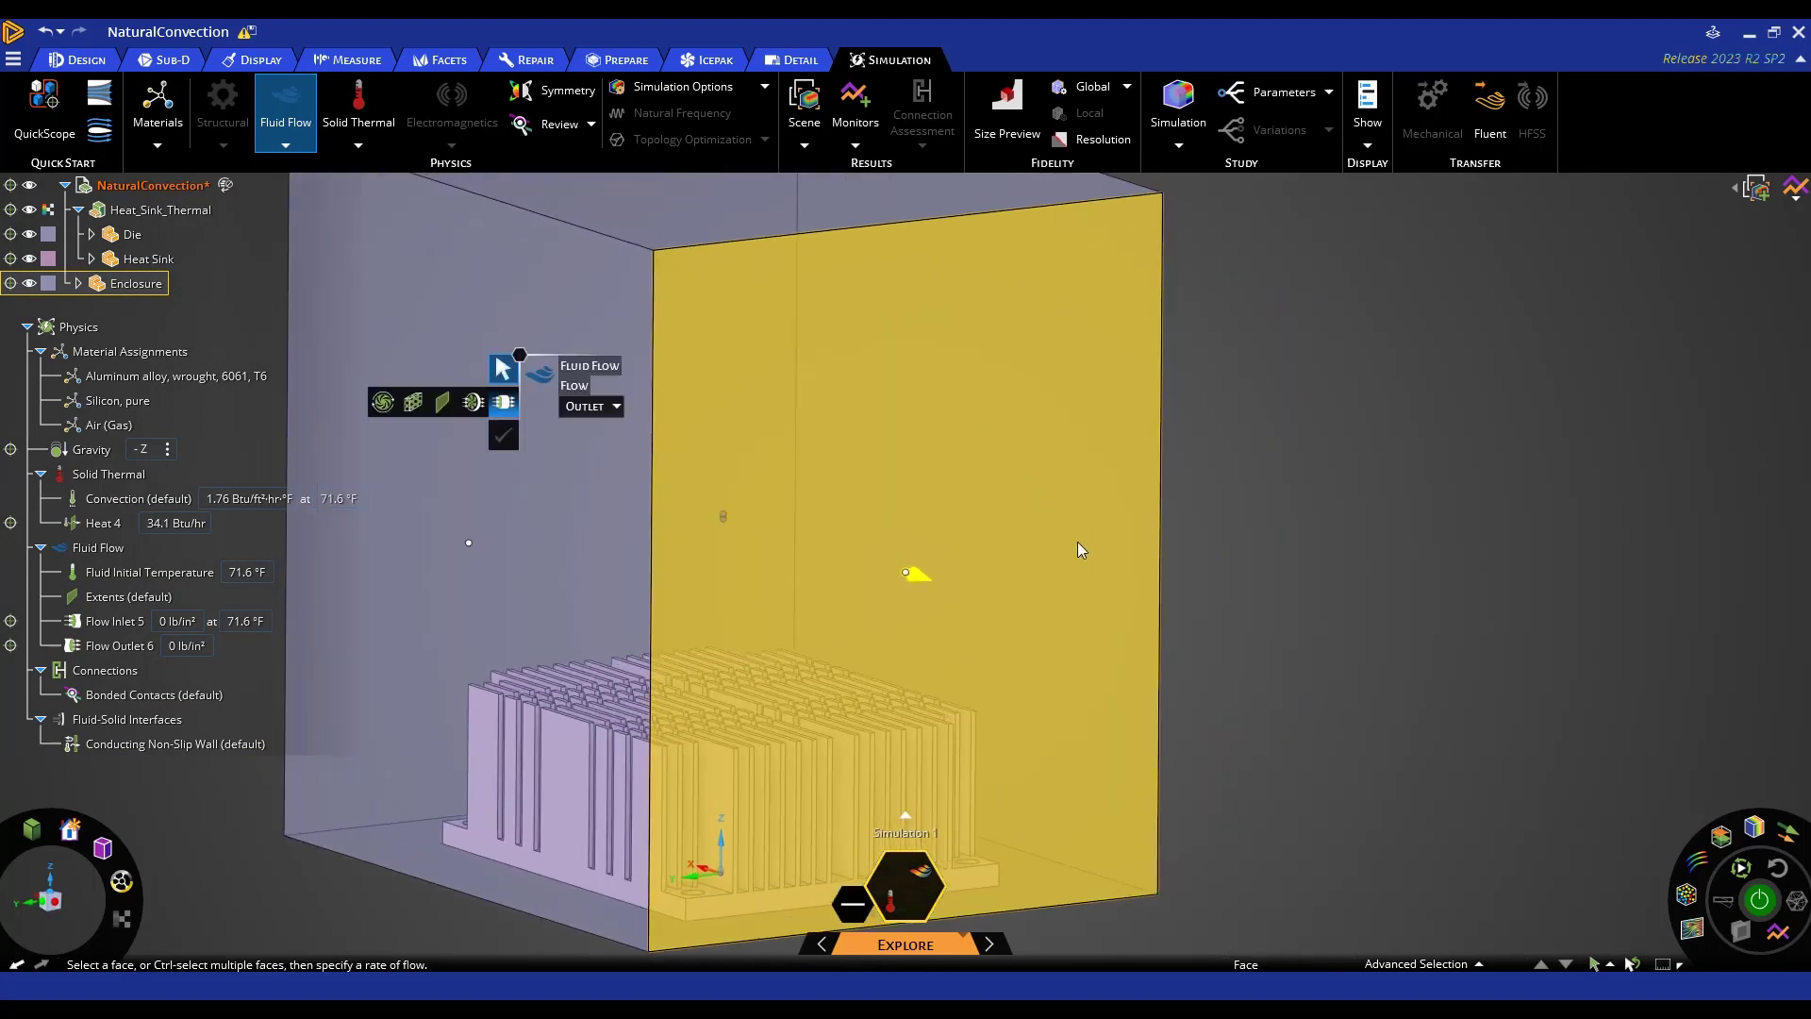
scroll(1077, 545, down, 5)
key(Escape)
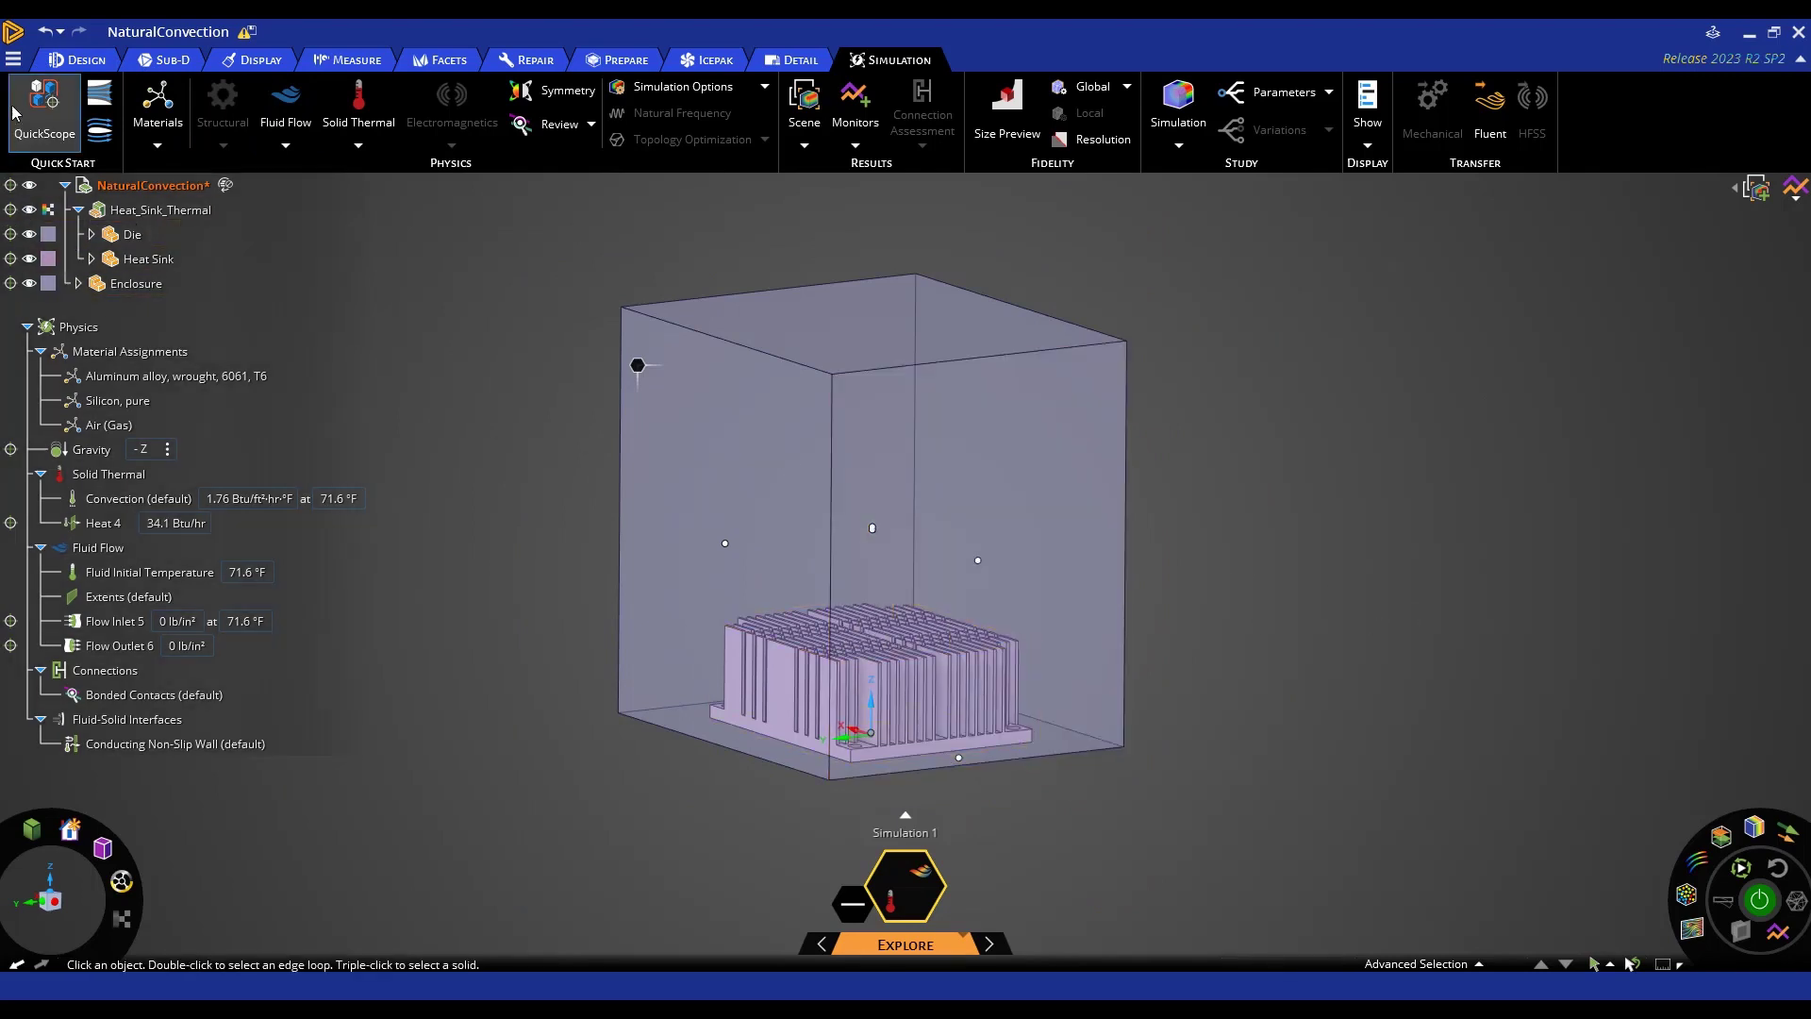
- Tick Include buoyancy in the Physics settings and close the Settings window
click(13, 61)
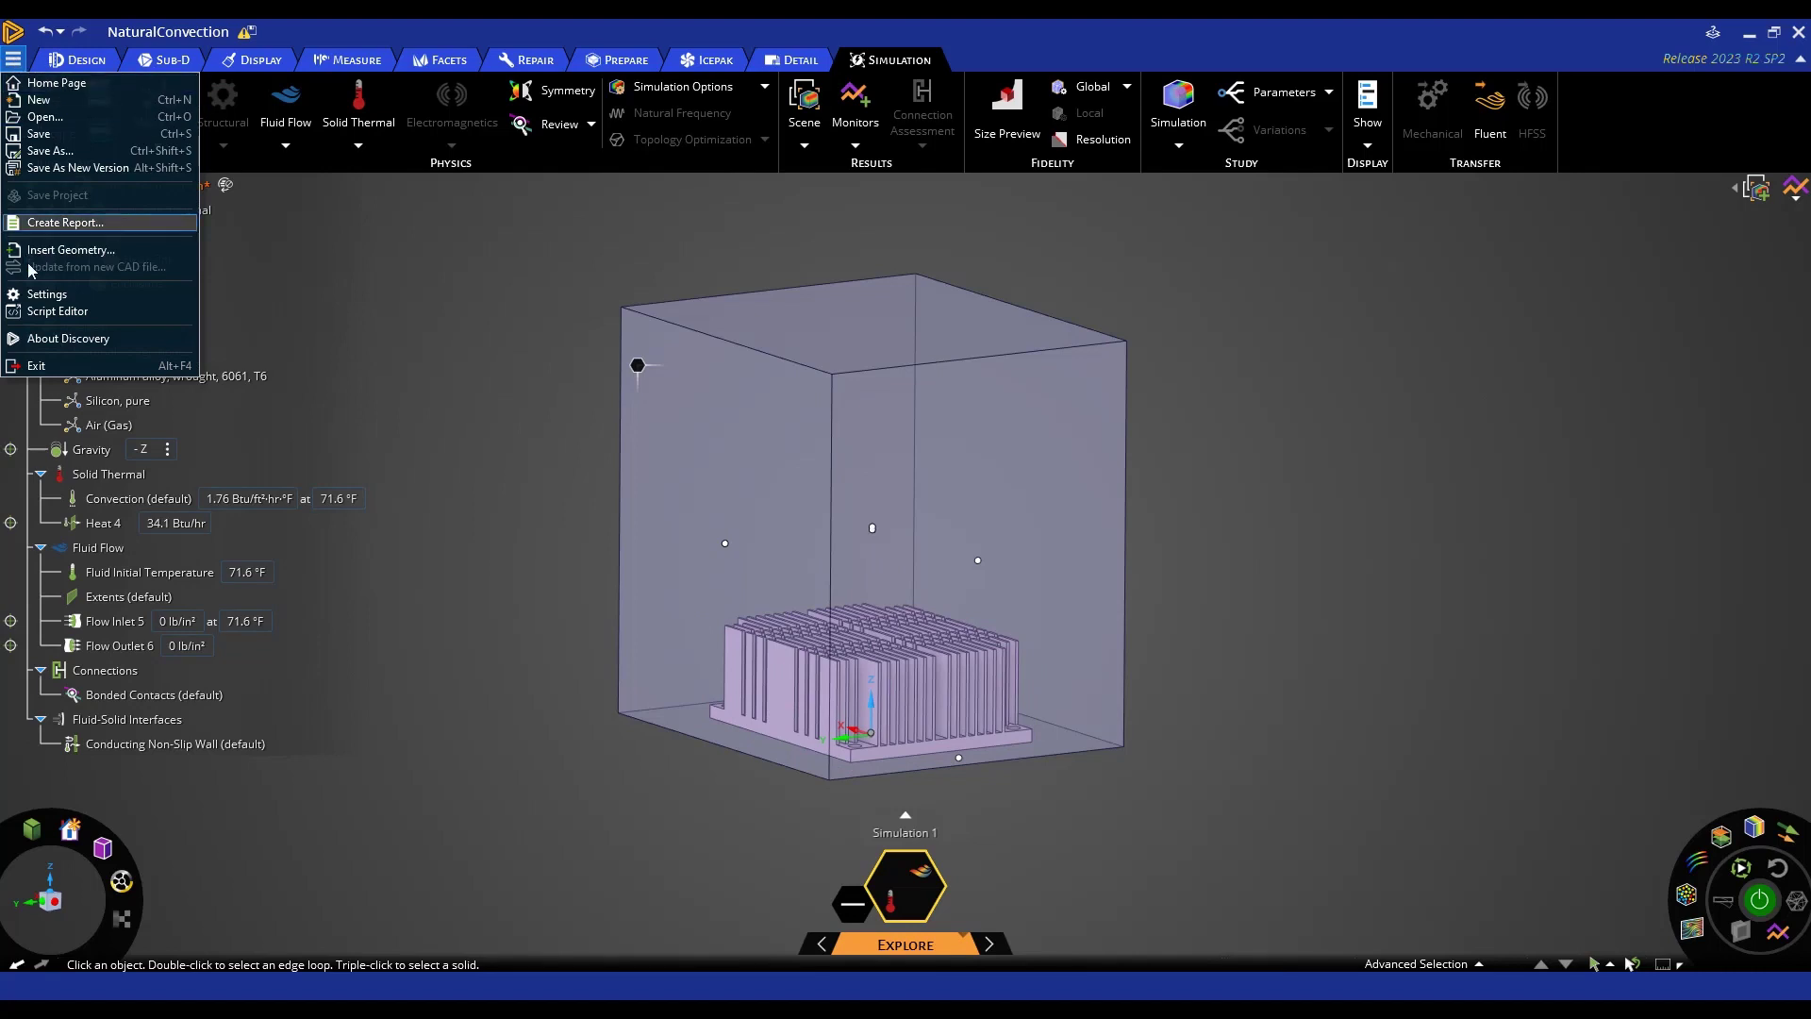
click(175, 297)
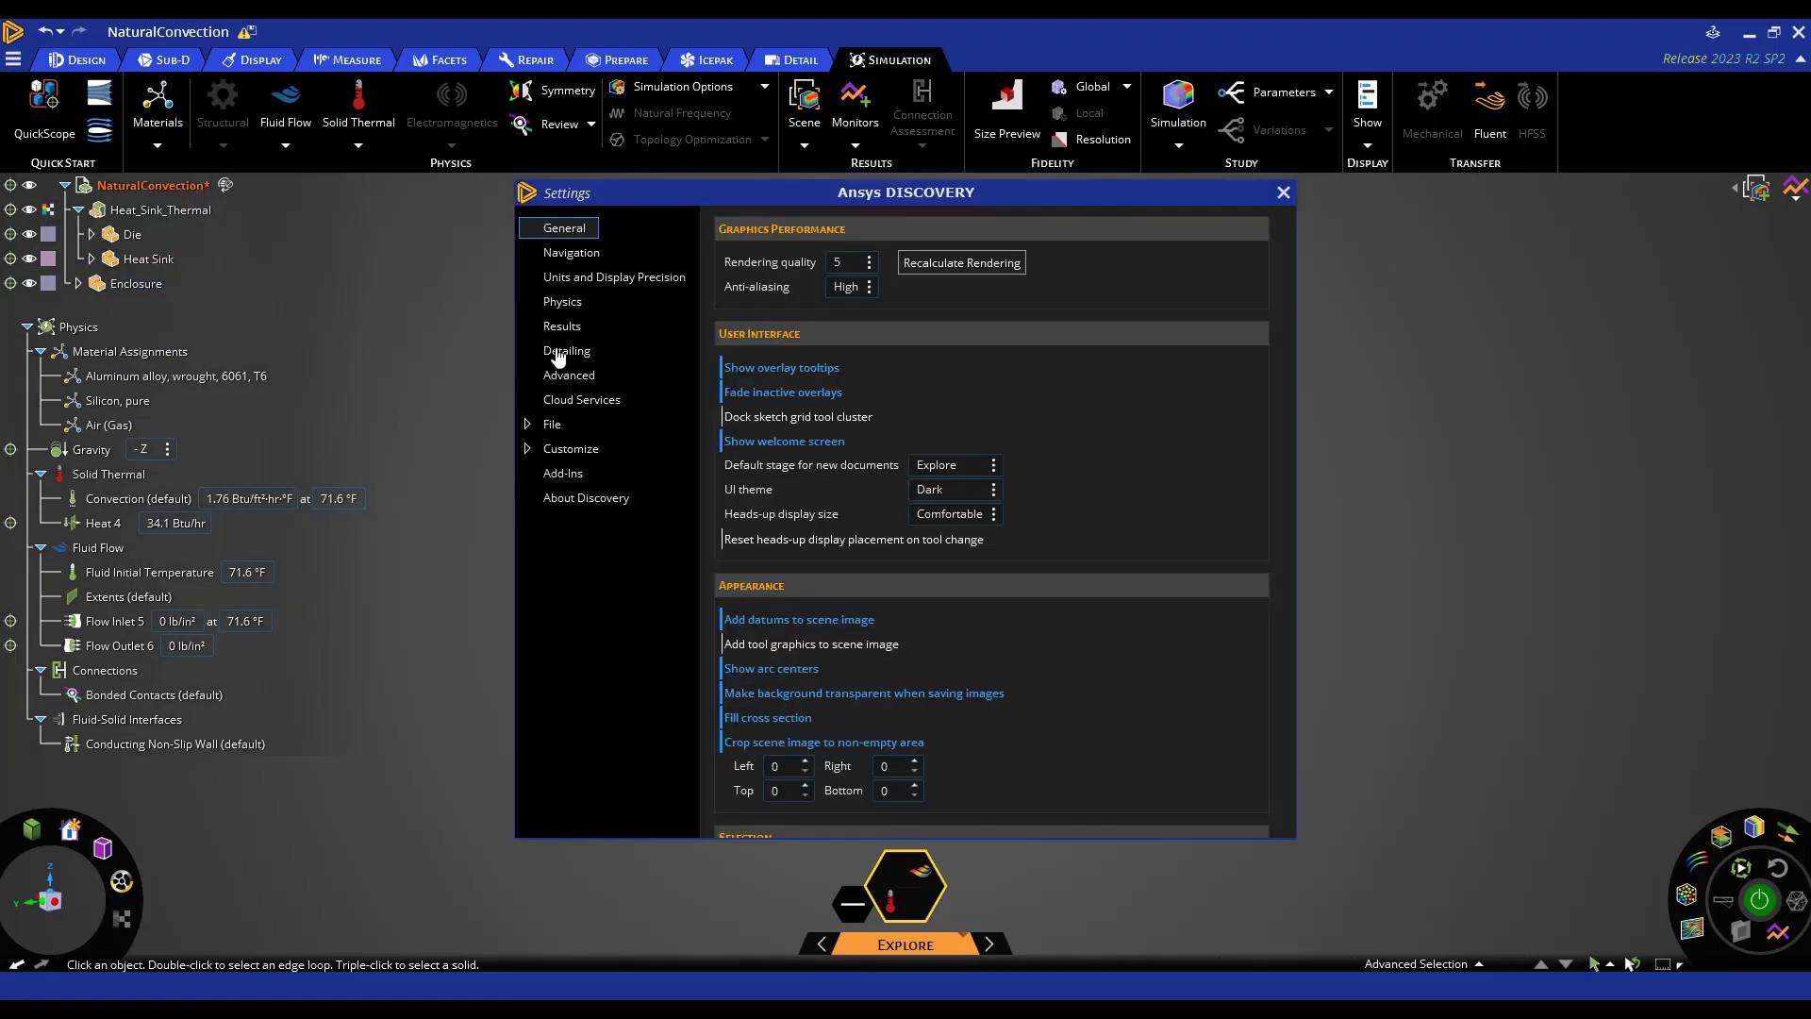
click(566, 302)
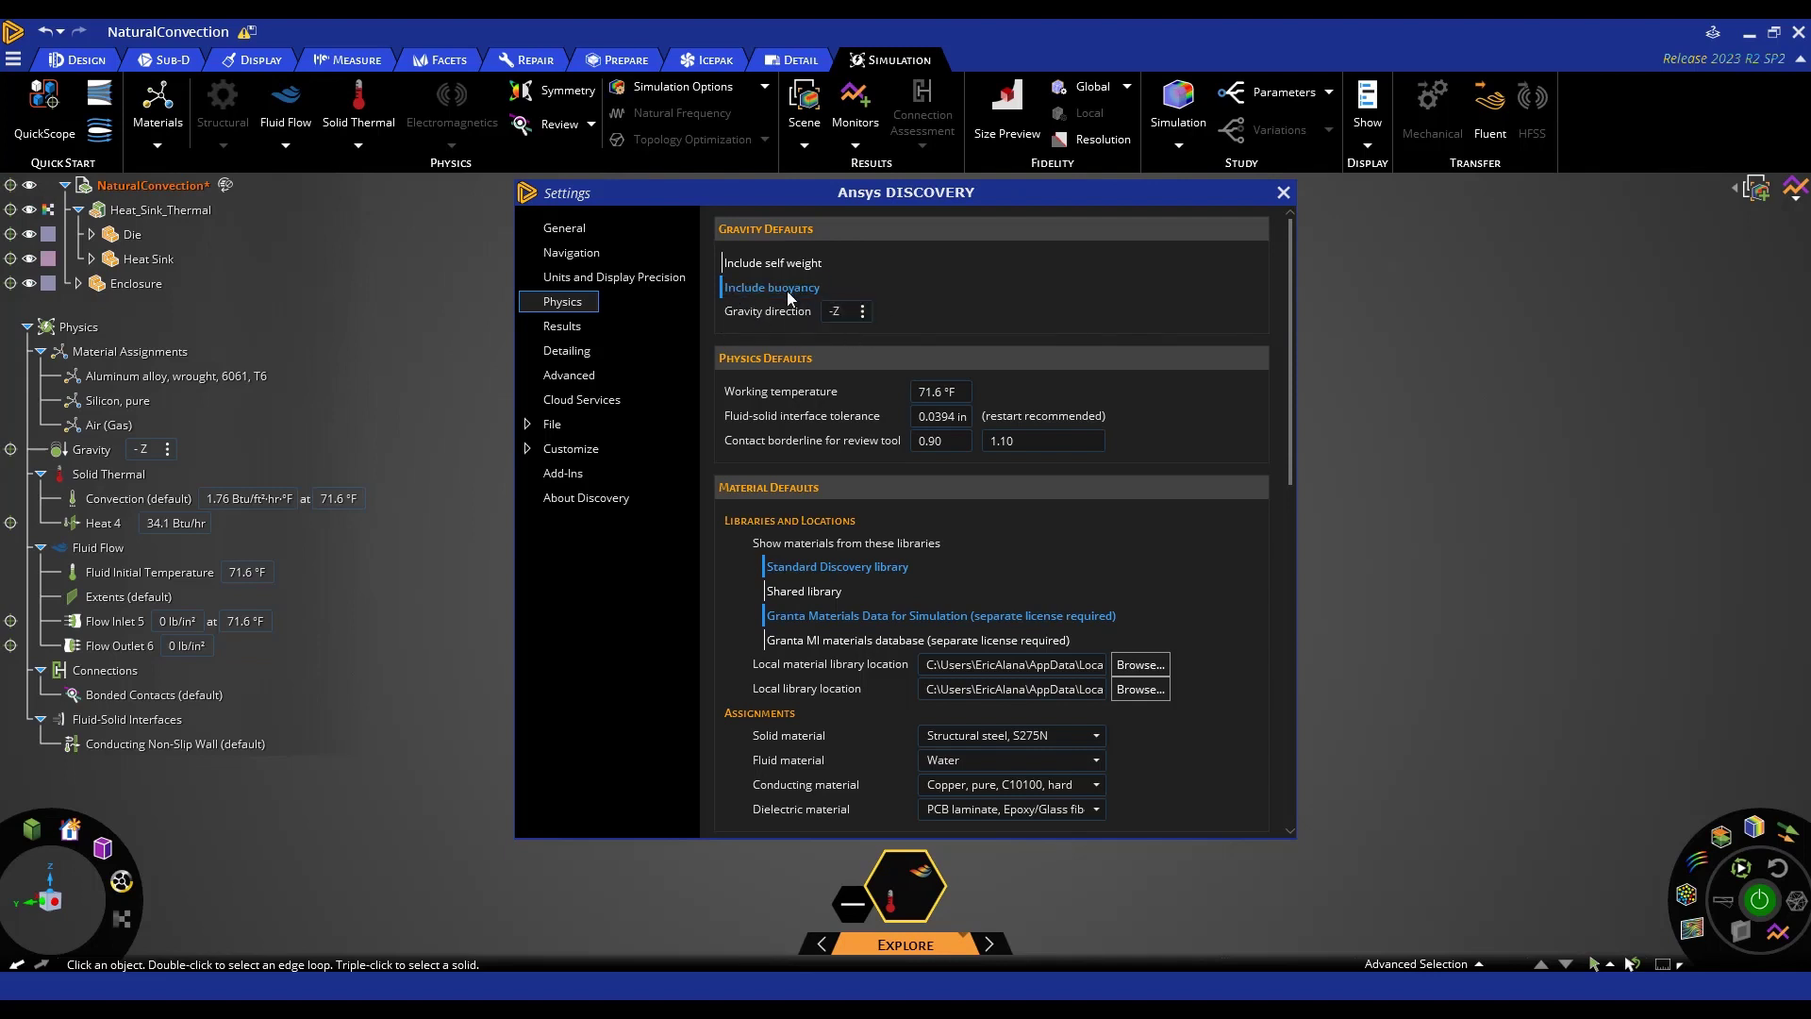
click(80, 453)
click(1283, 194)
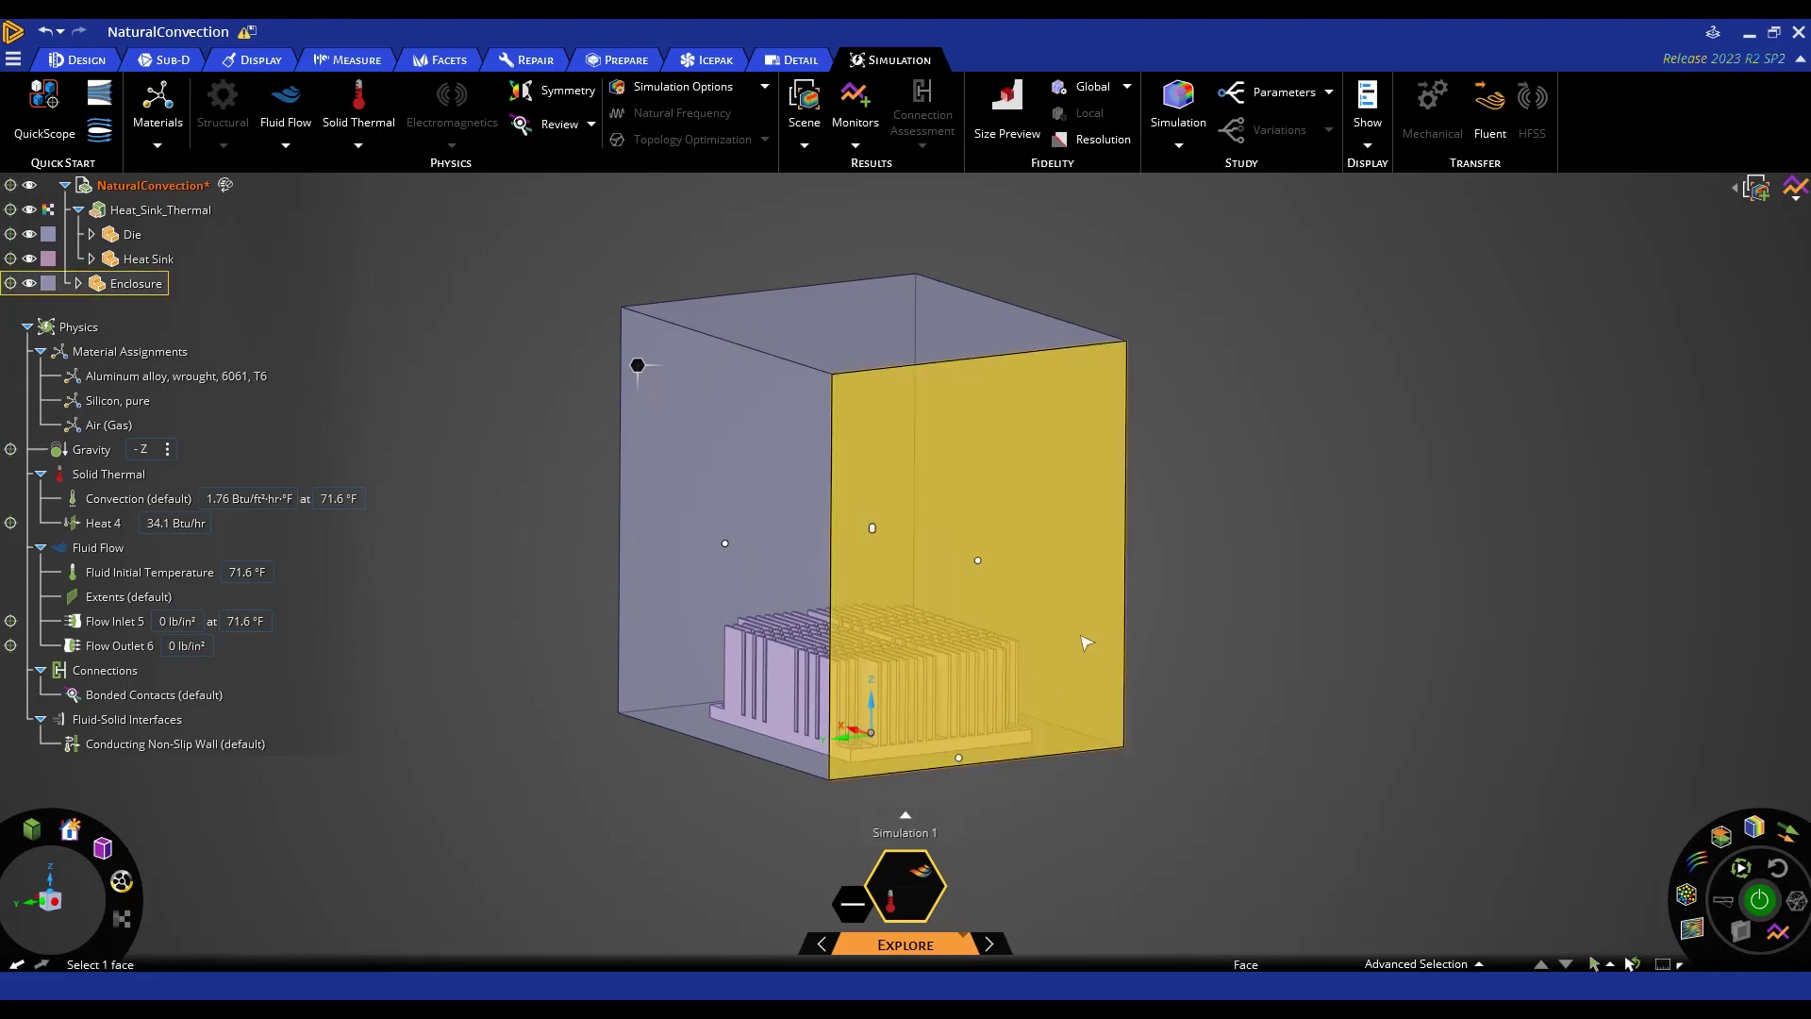
click(1017, 132)
scroll(892, 734, up, 5)
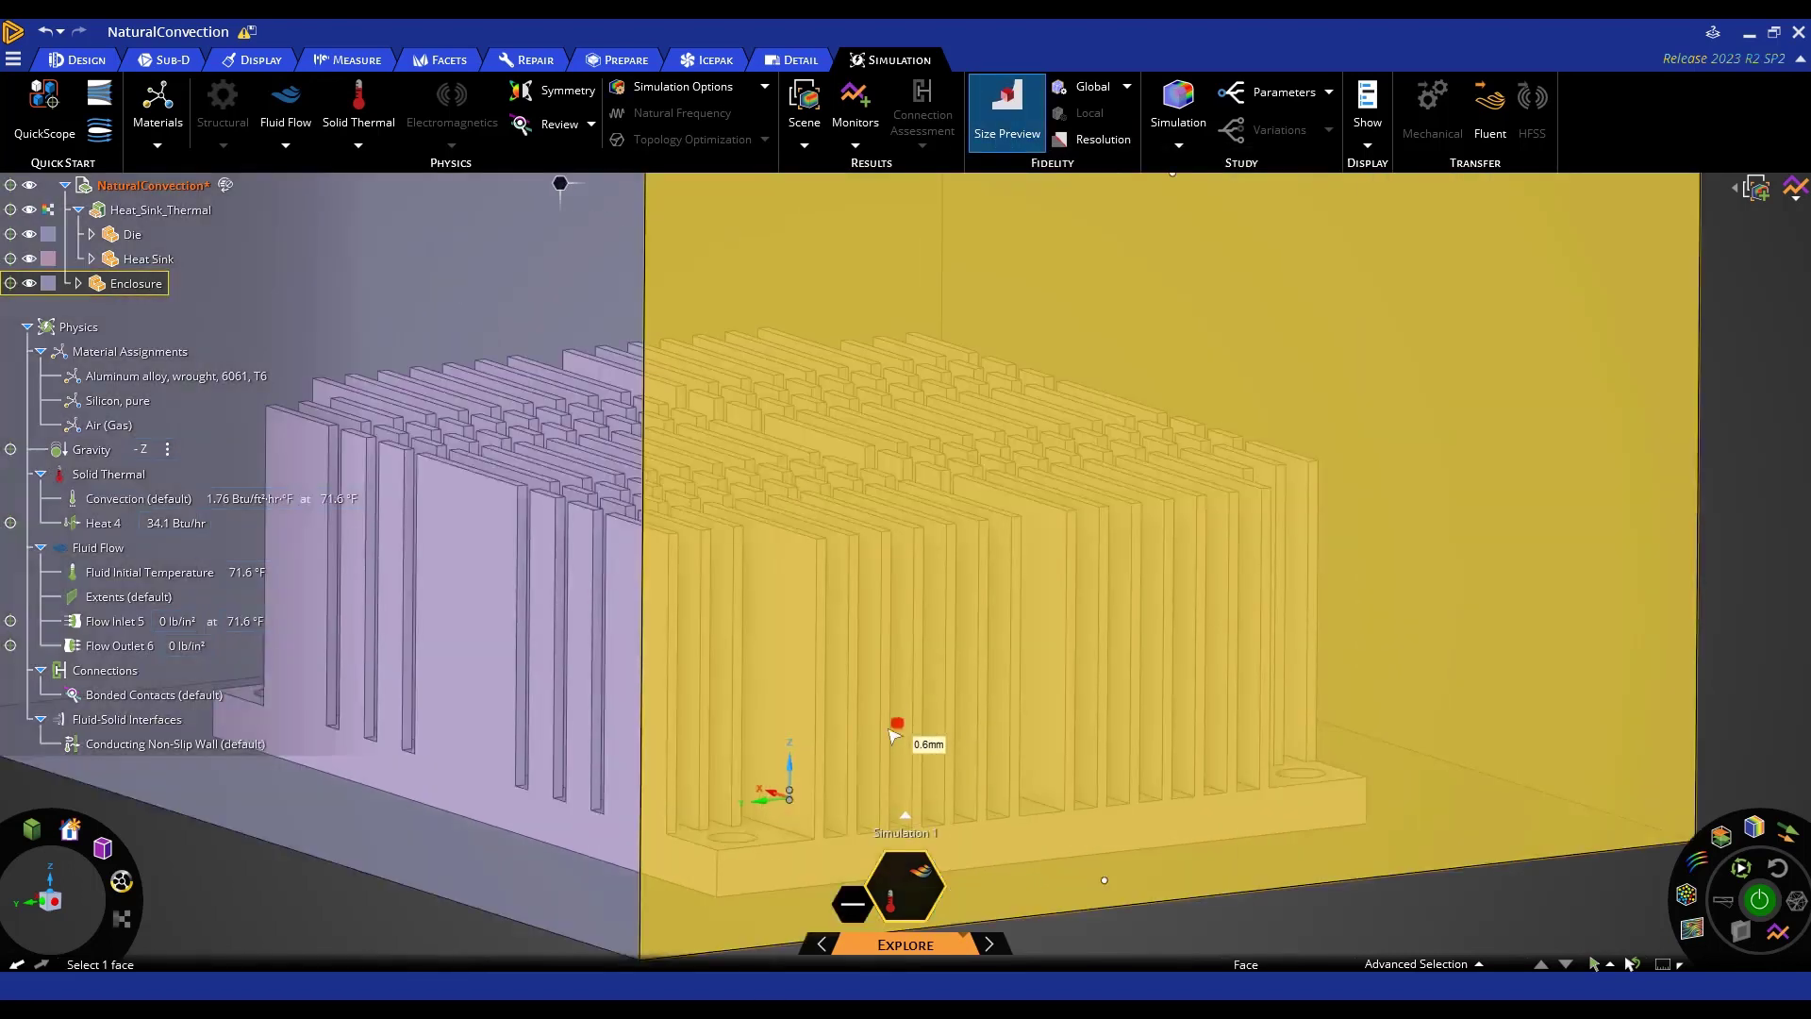
scroll(891, 734, up, 3)
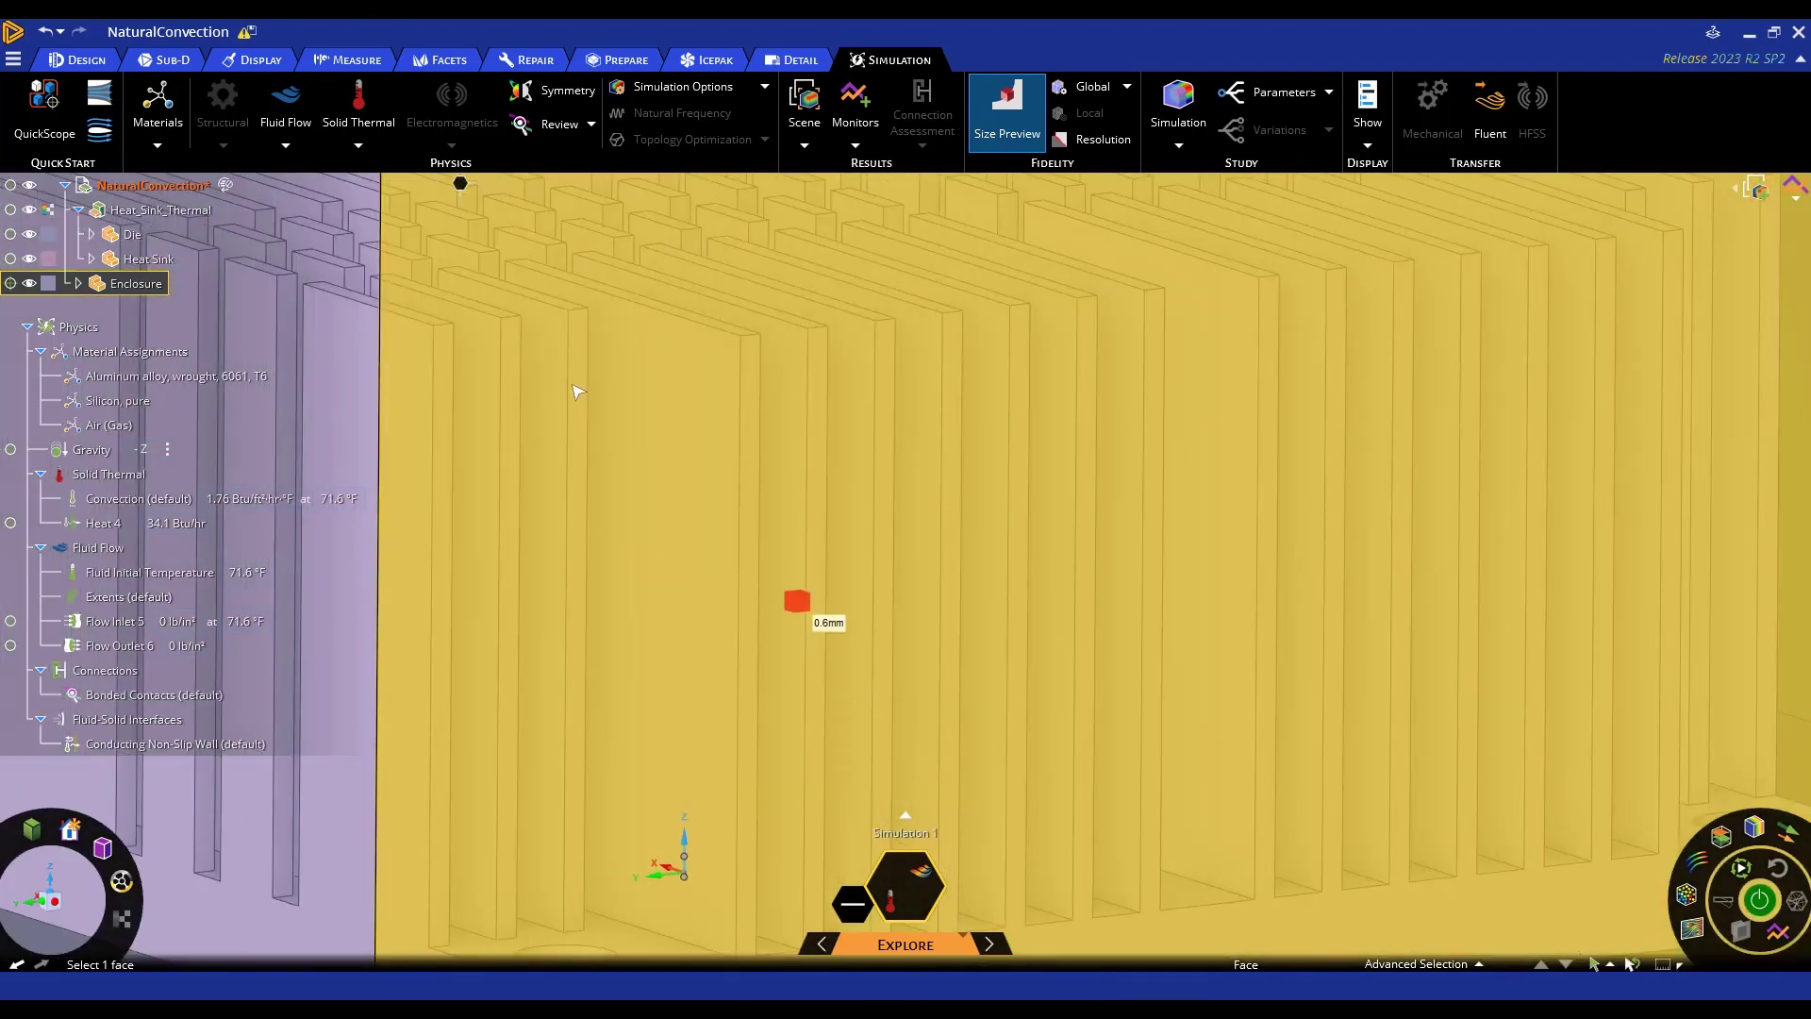
middle_drag(493, 355, 469, 356)
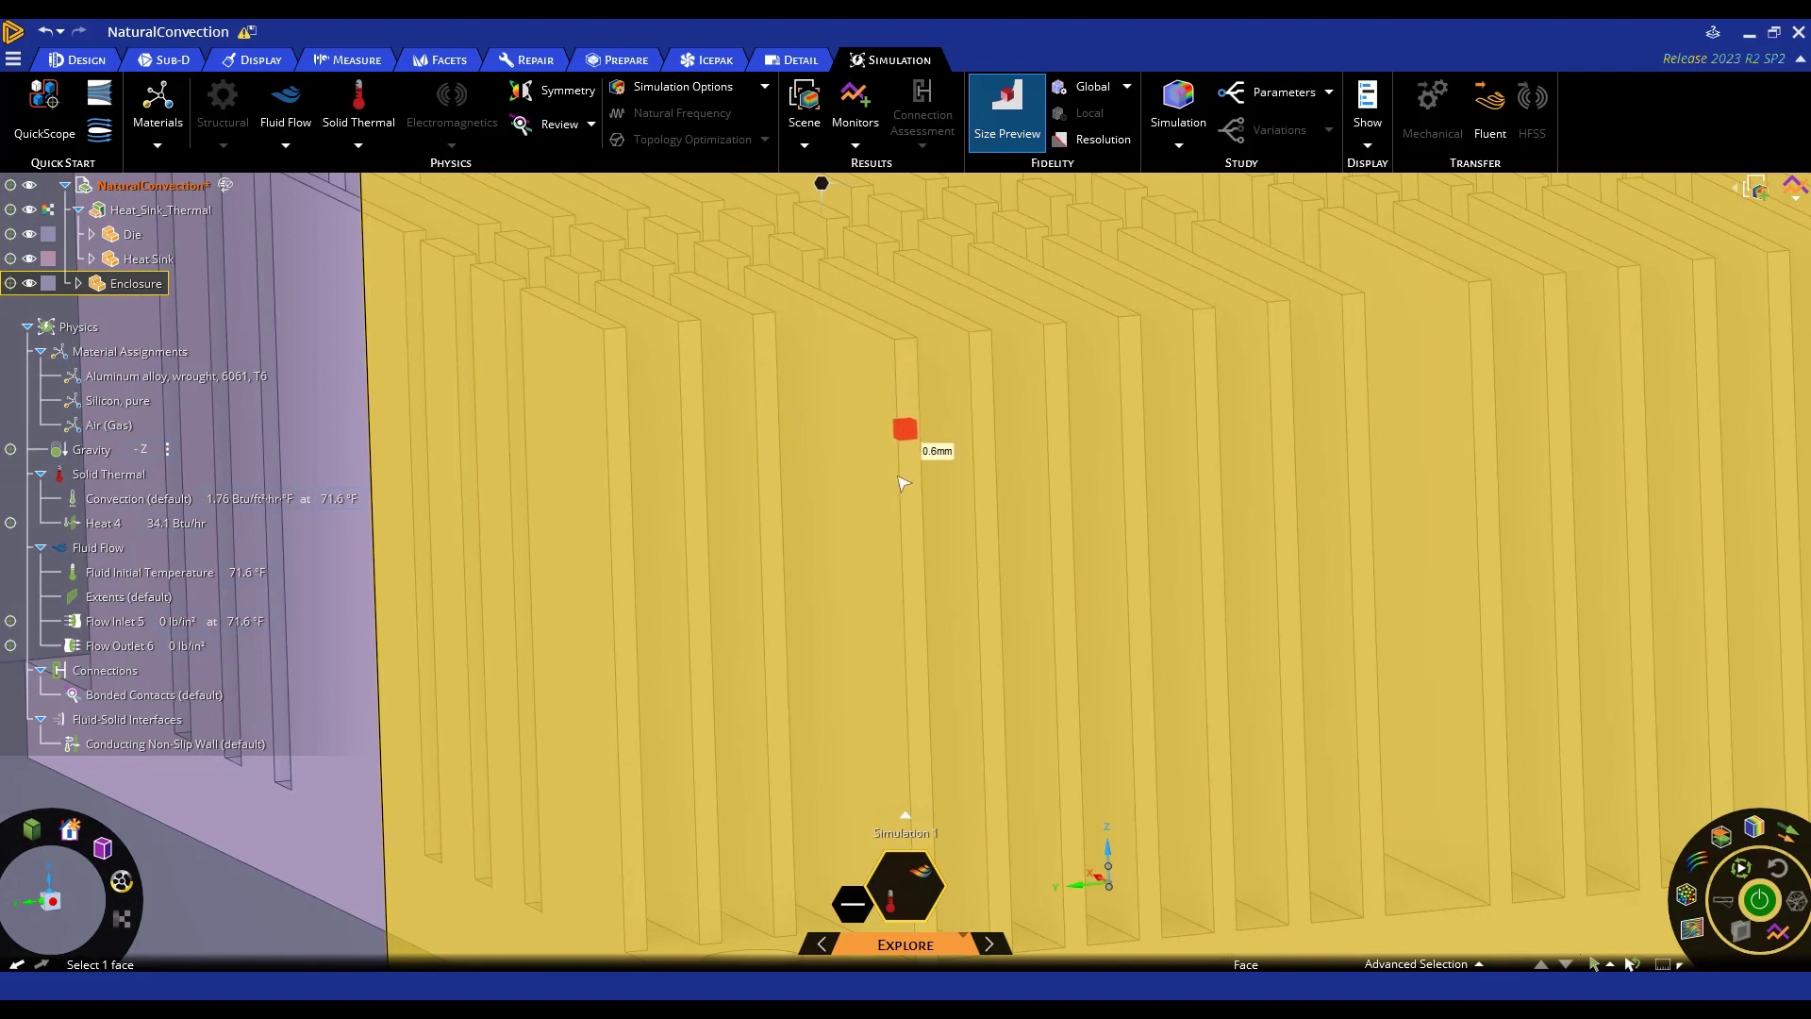
scroll(892, 650, down, 4)
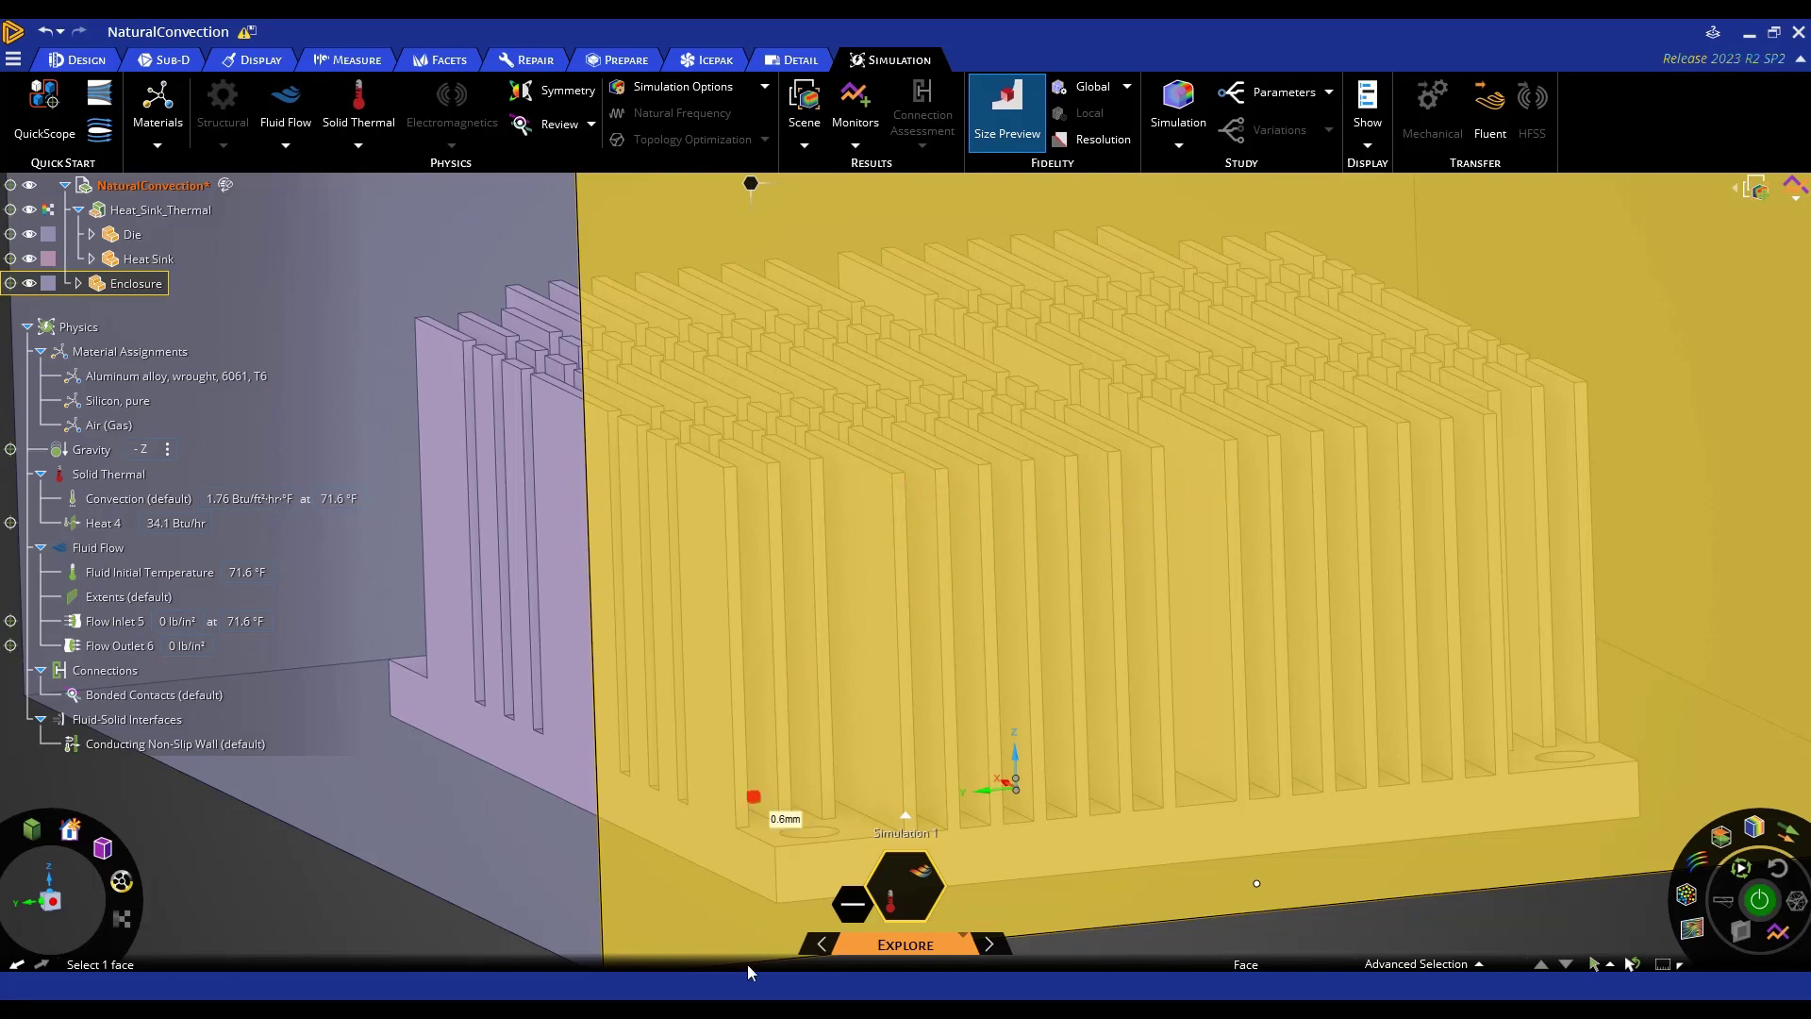
mouse_move(906, 943)
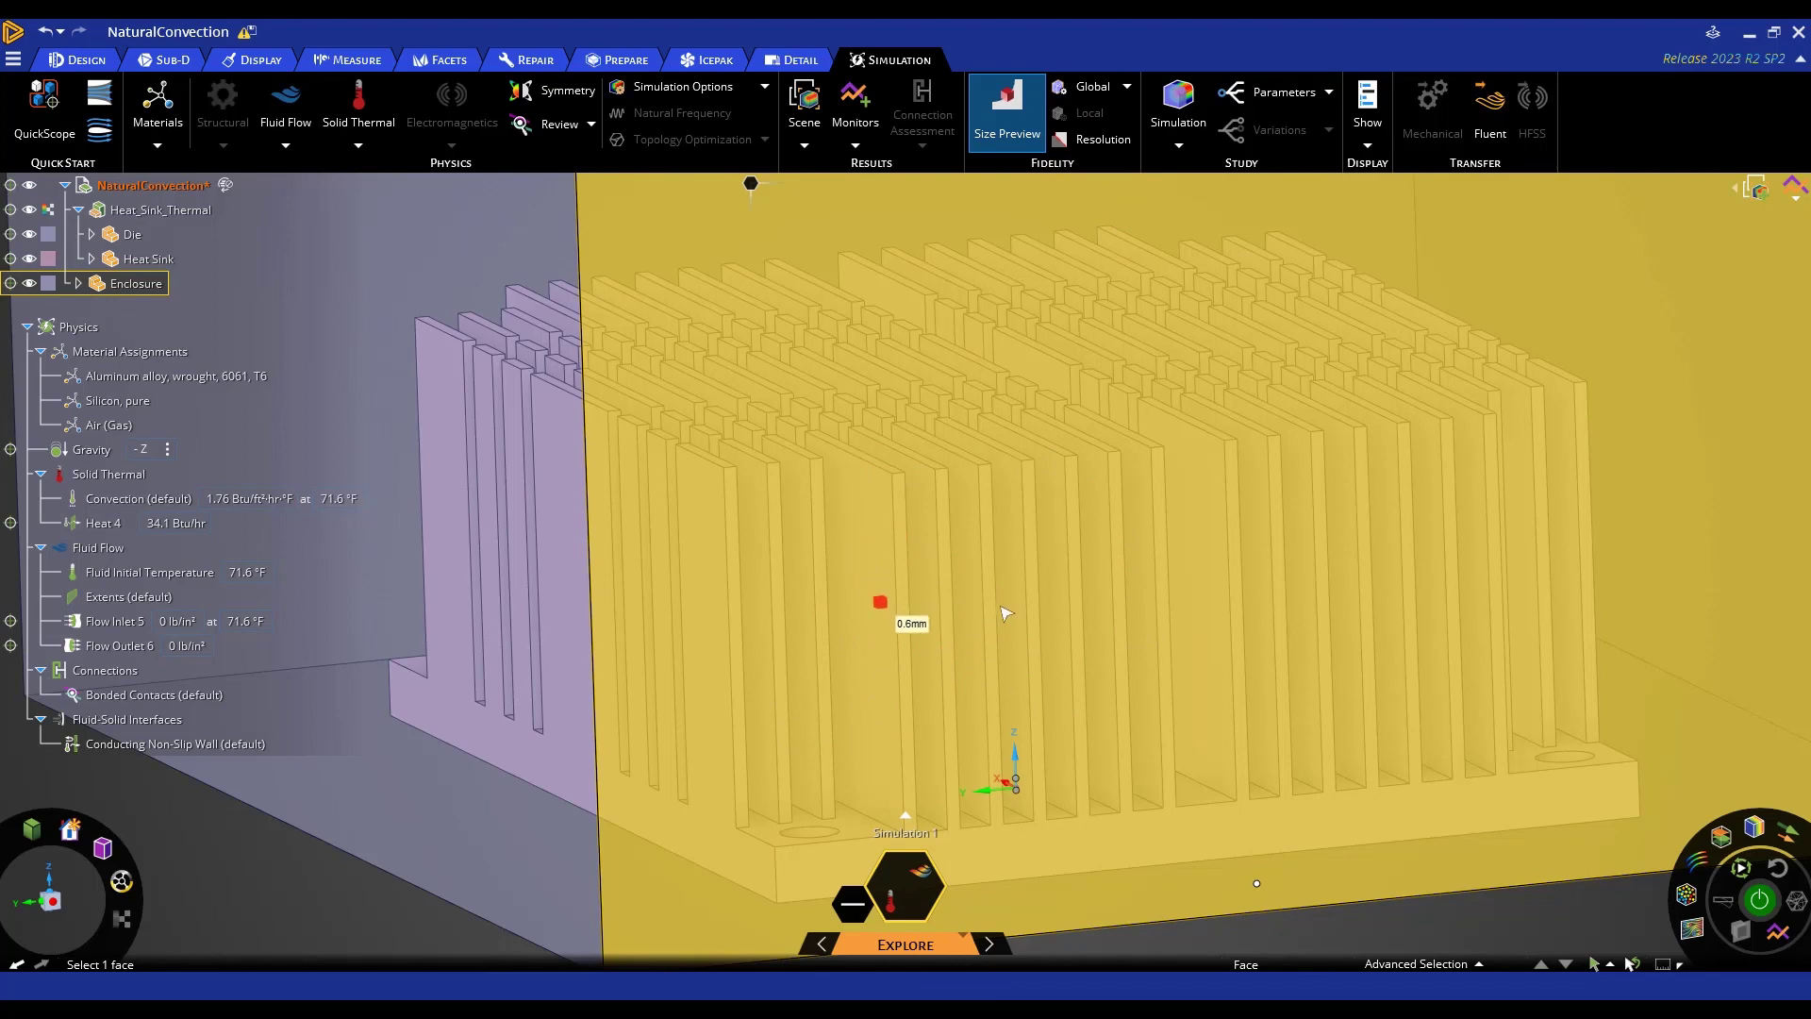
scroll(1009, 651, down, 10)
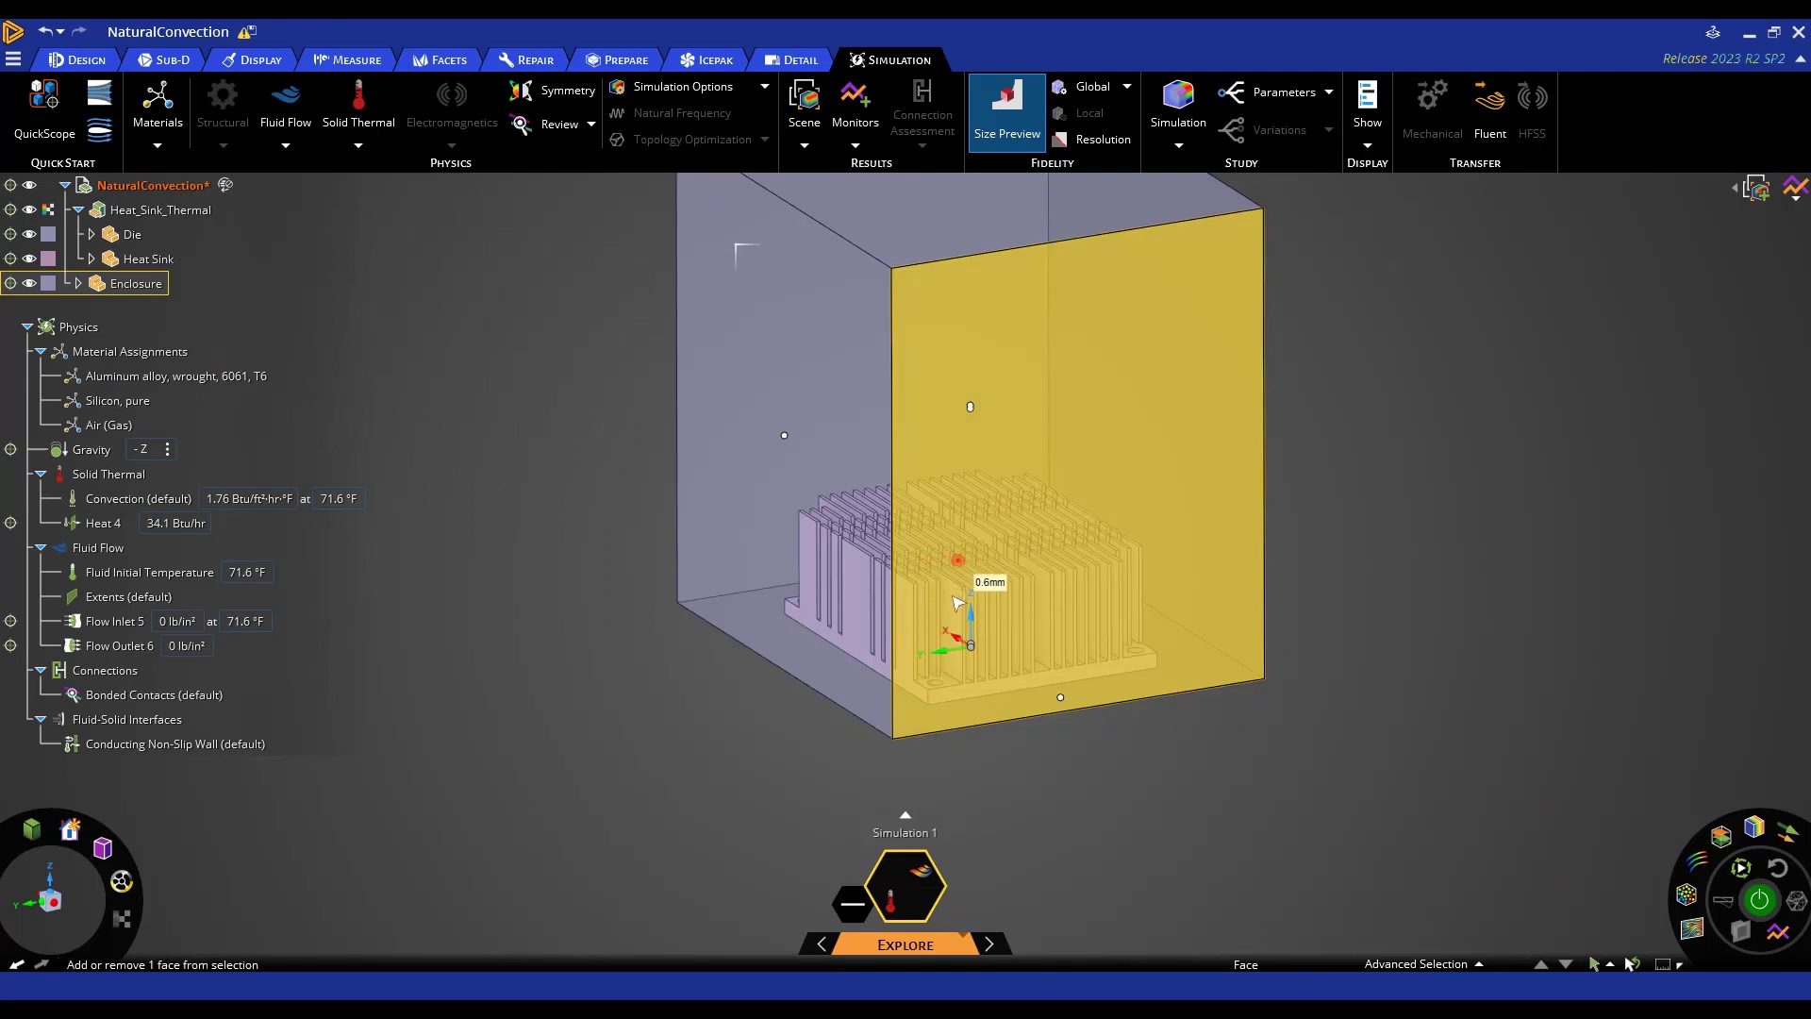
shift+middle_drag(954, 566, 953, 767)
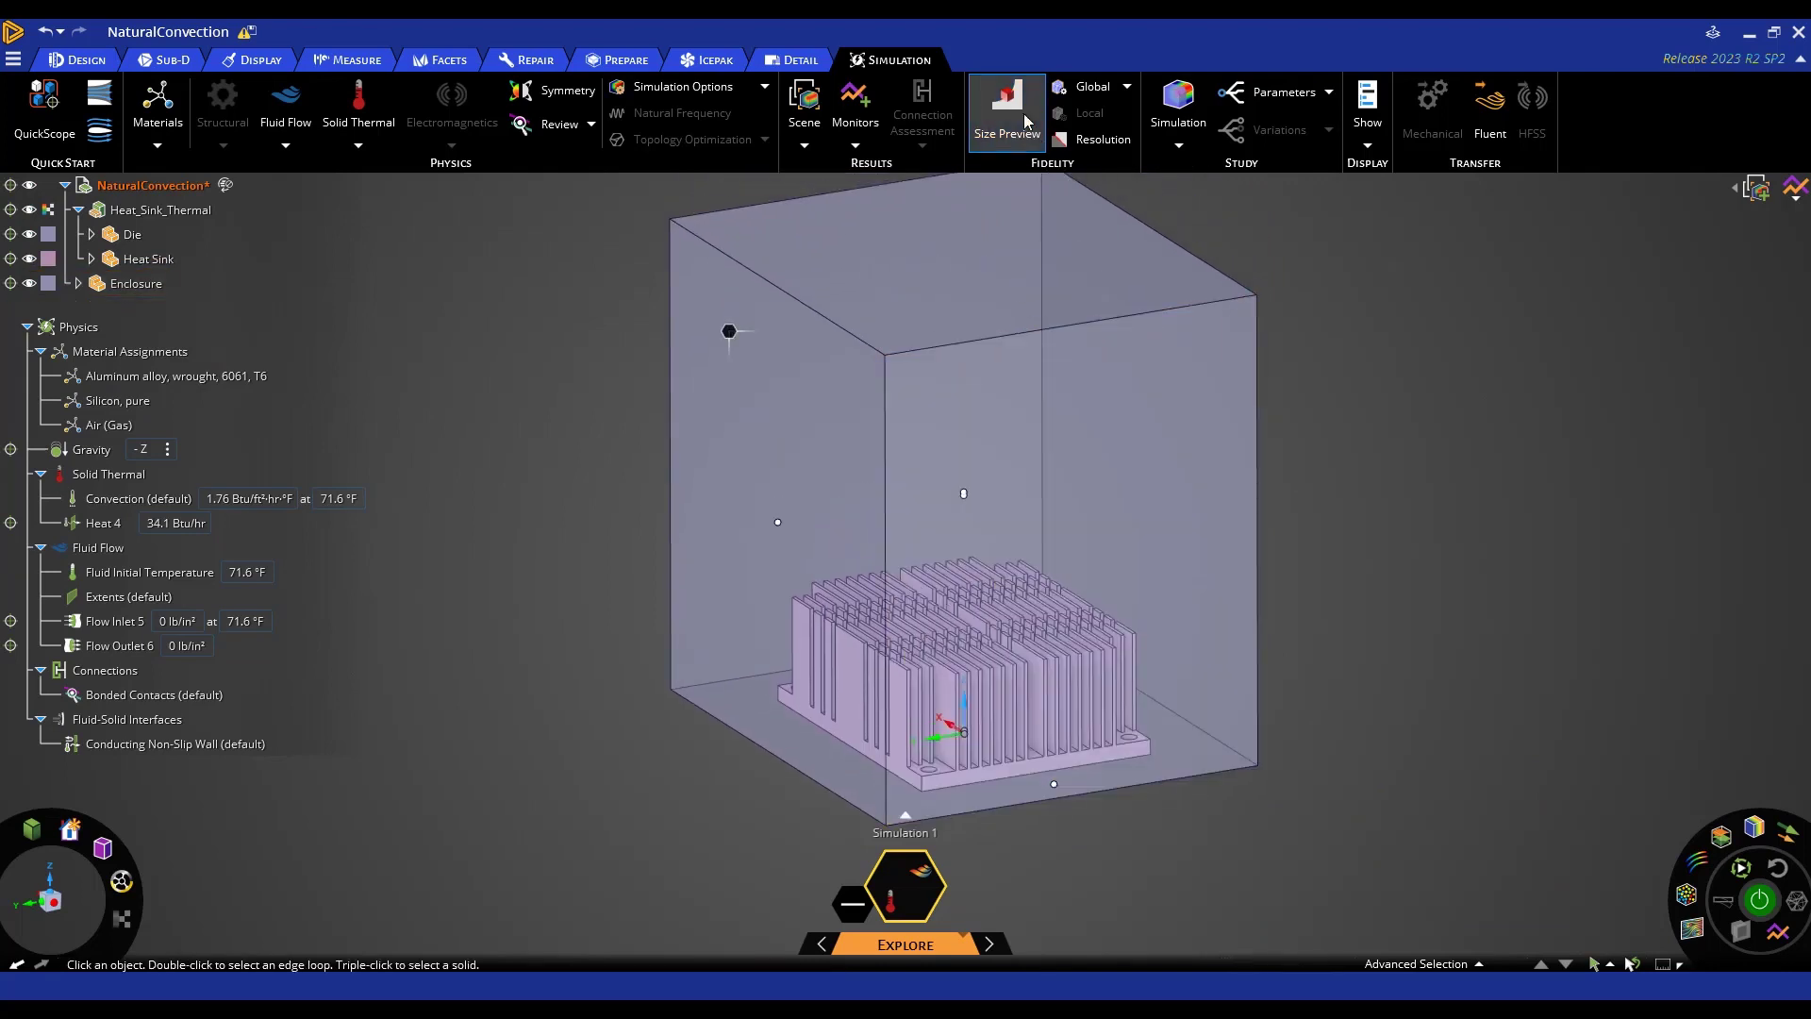
click(1226, 649)
click(1405, 714)
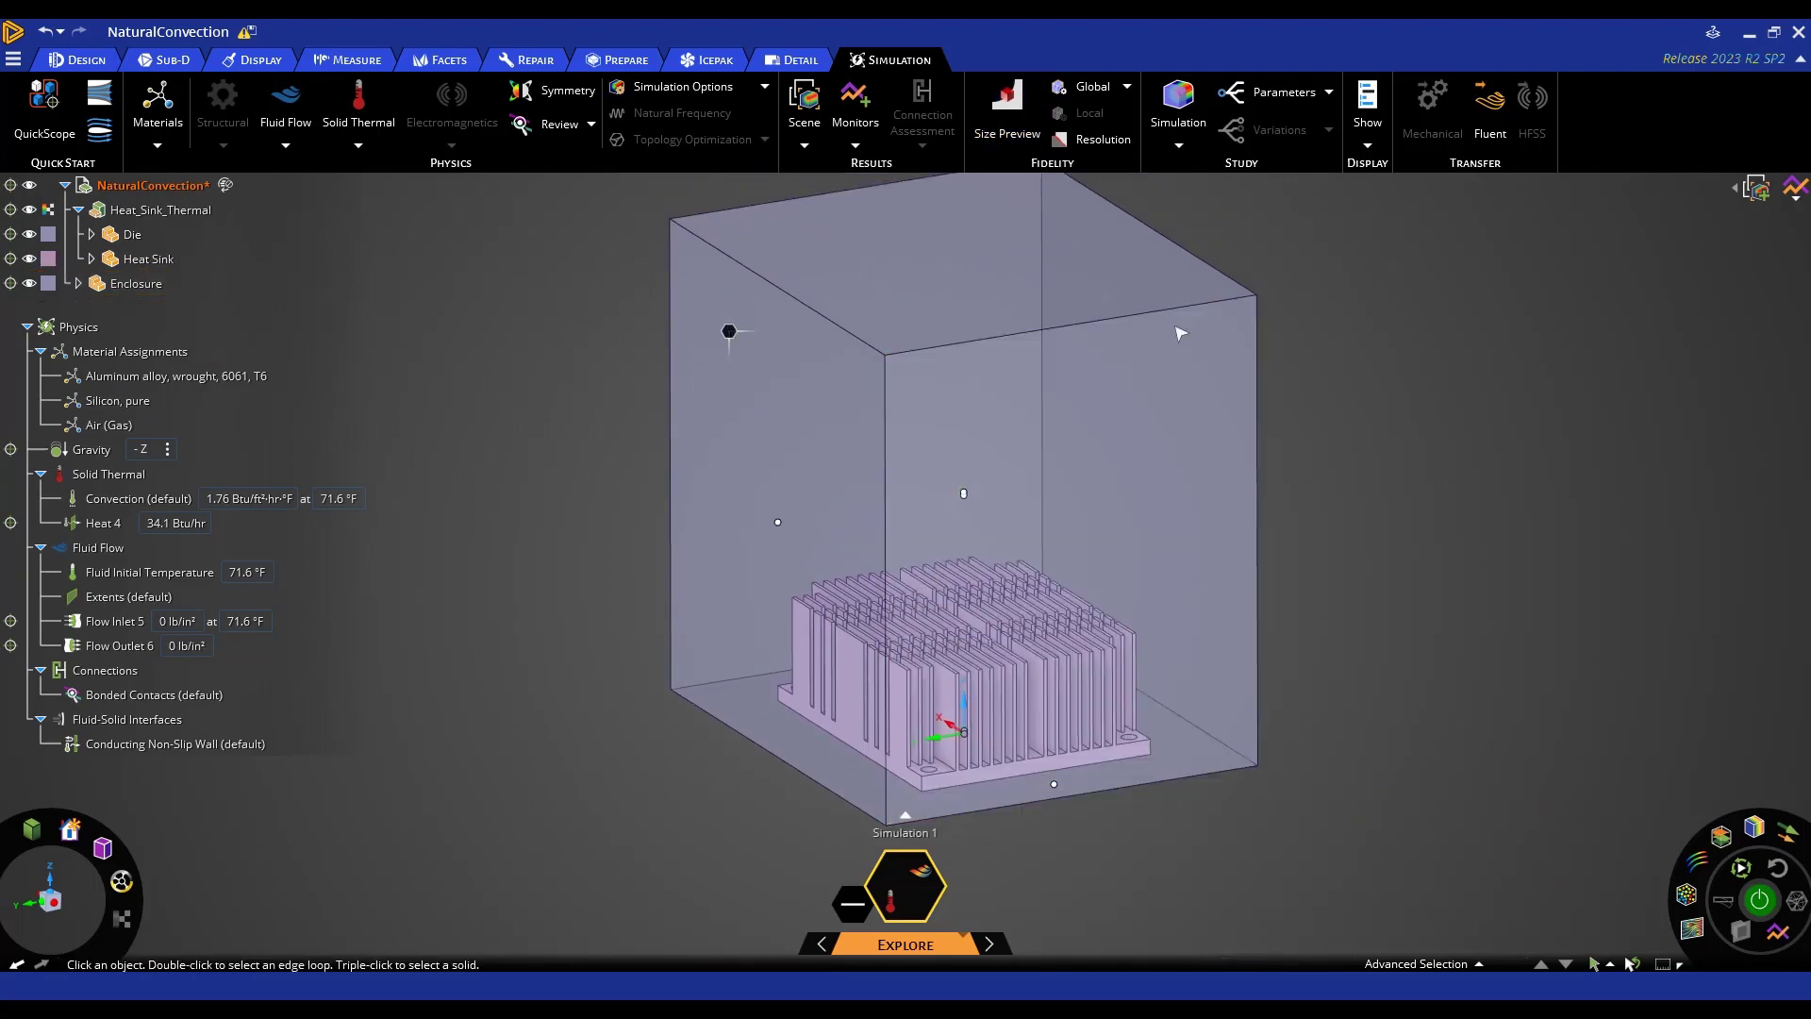
scroll(1170, 796, down, 3)
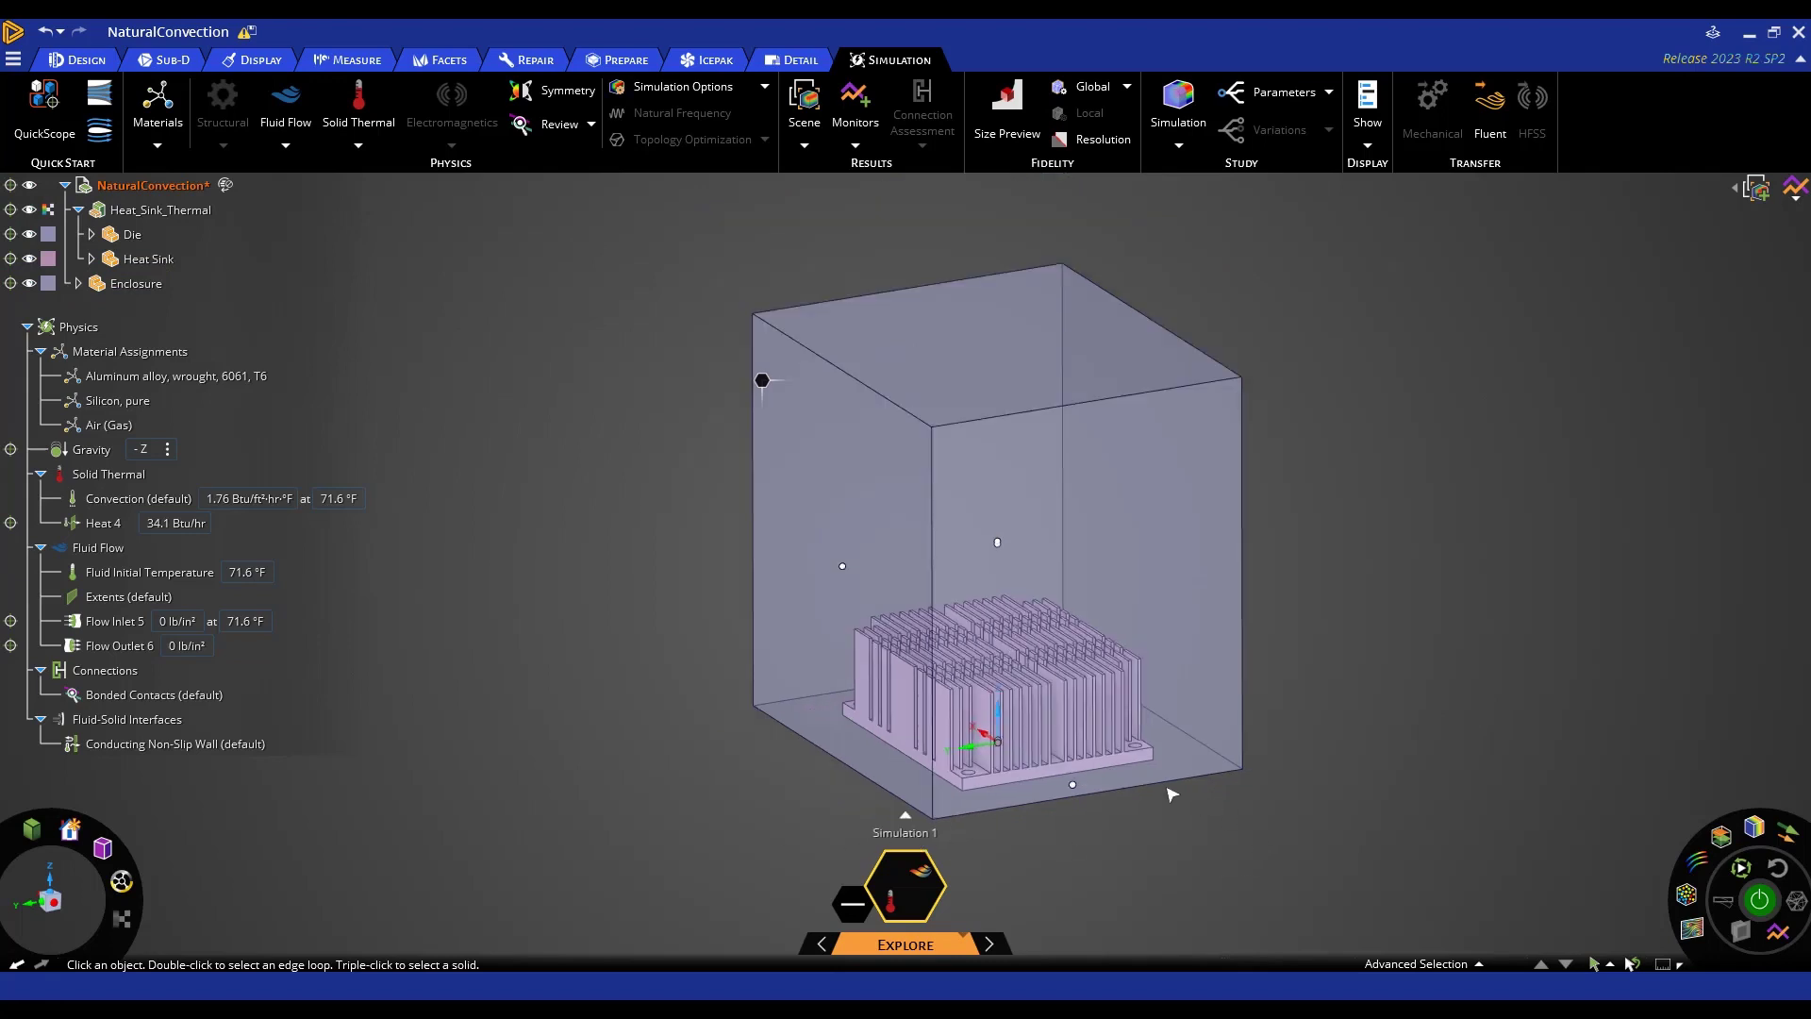
- Run the simulation solve to get temperature contours from 71.6 °F to 230 °F
click(1759, 899)
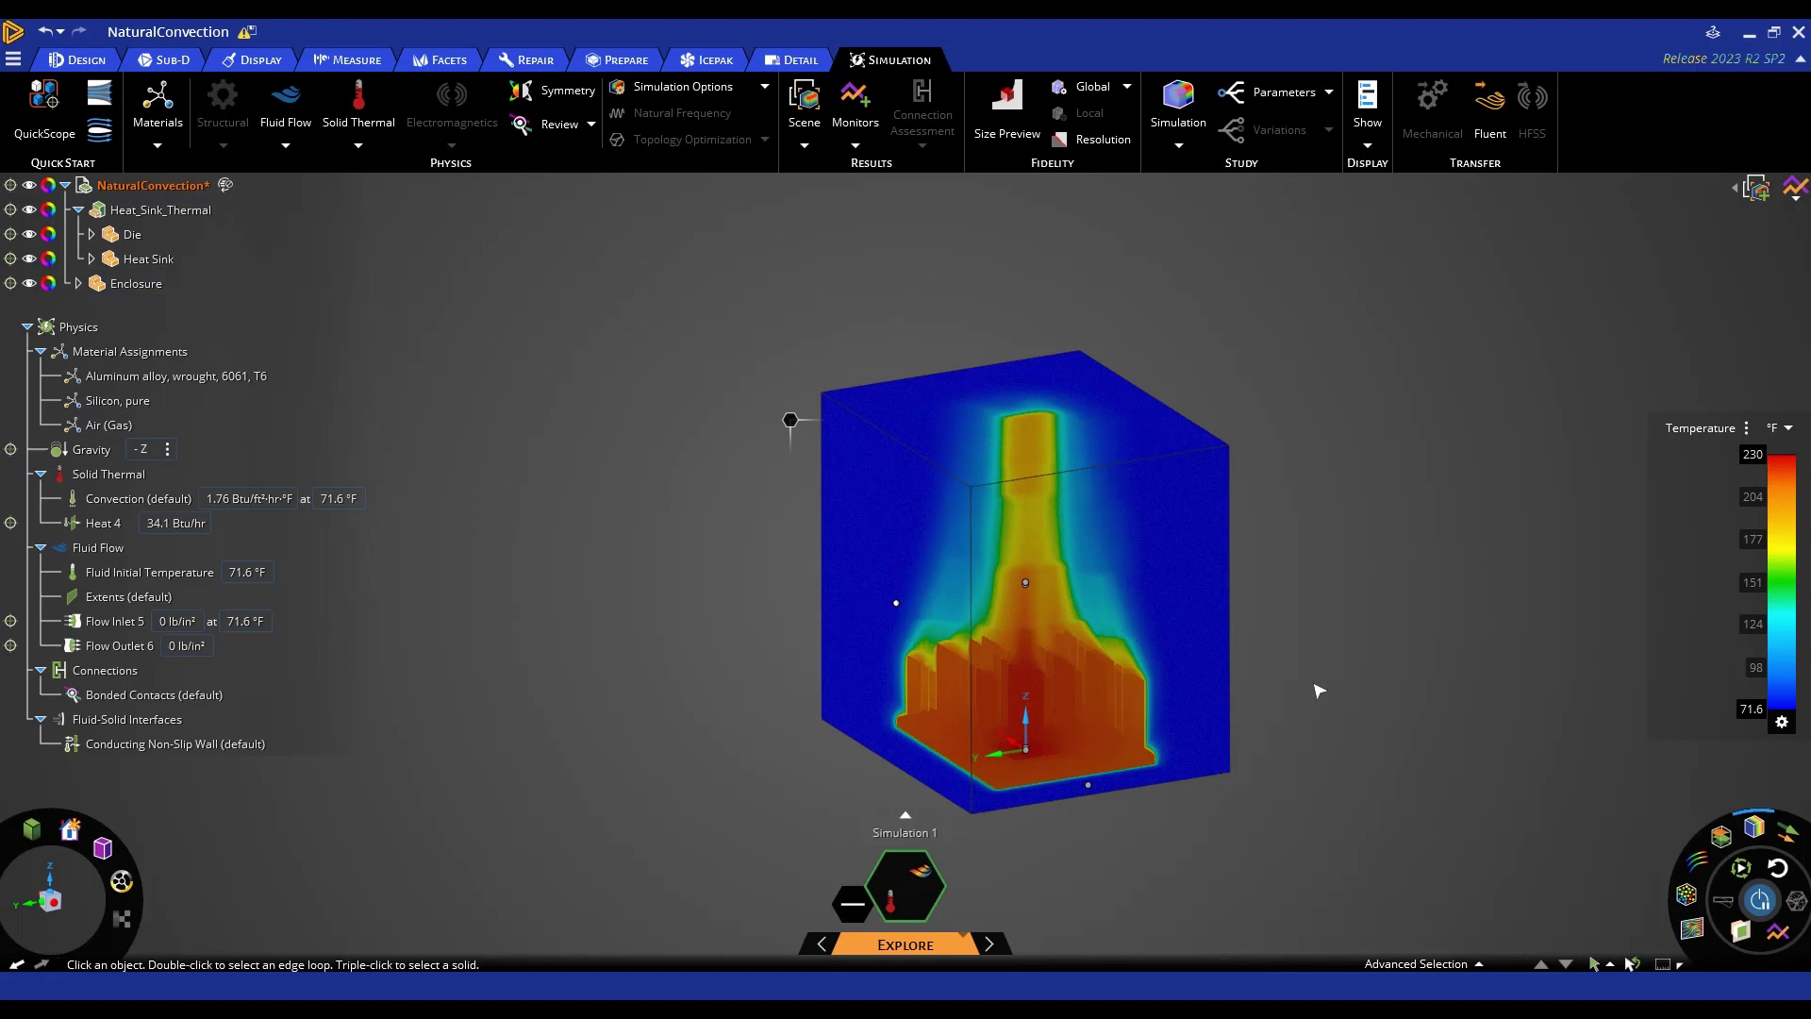
- Replace the temperature contours with temperature-coloured flow particles, after briefly trying a slice
click(1760, 829)
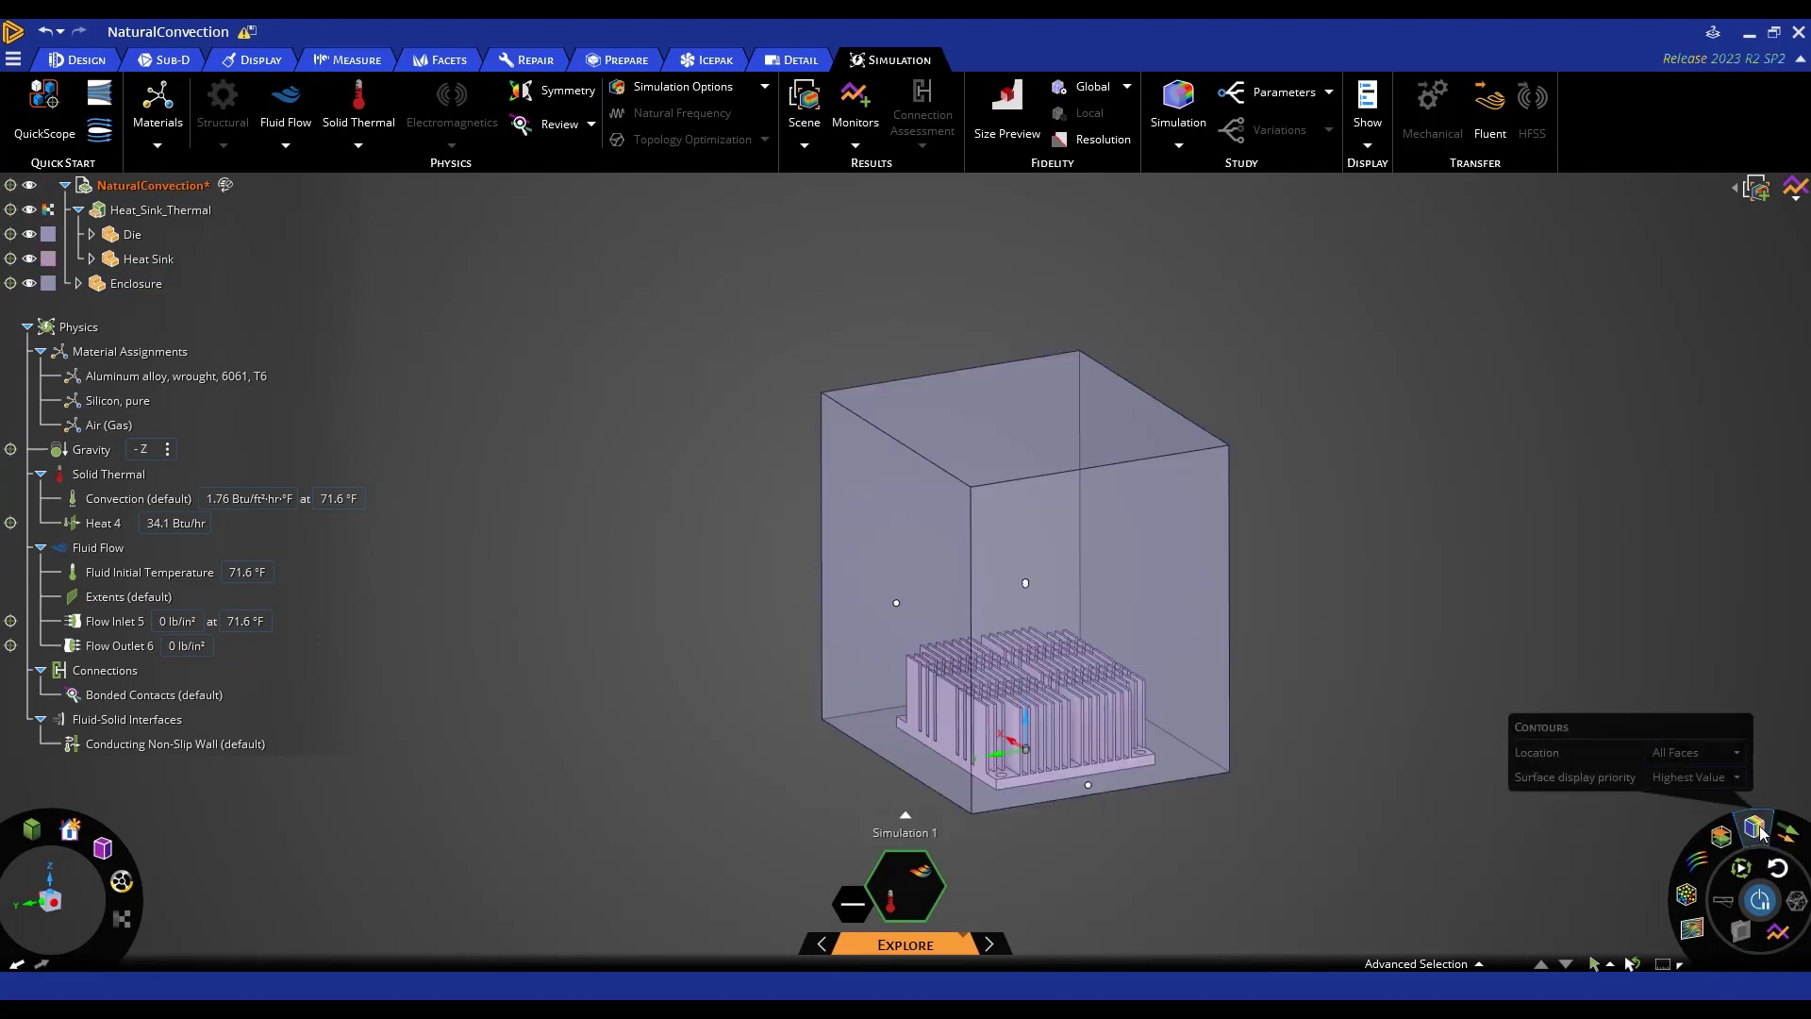
click(1688, 934)
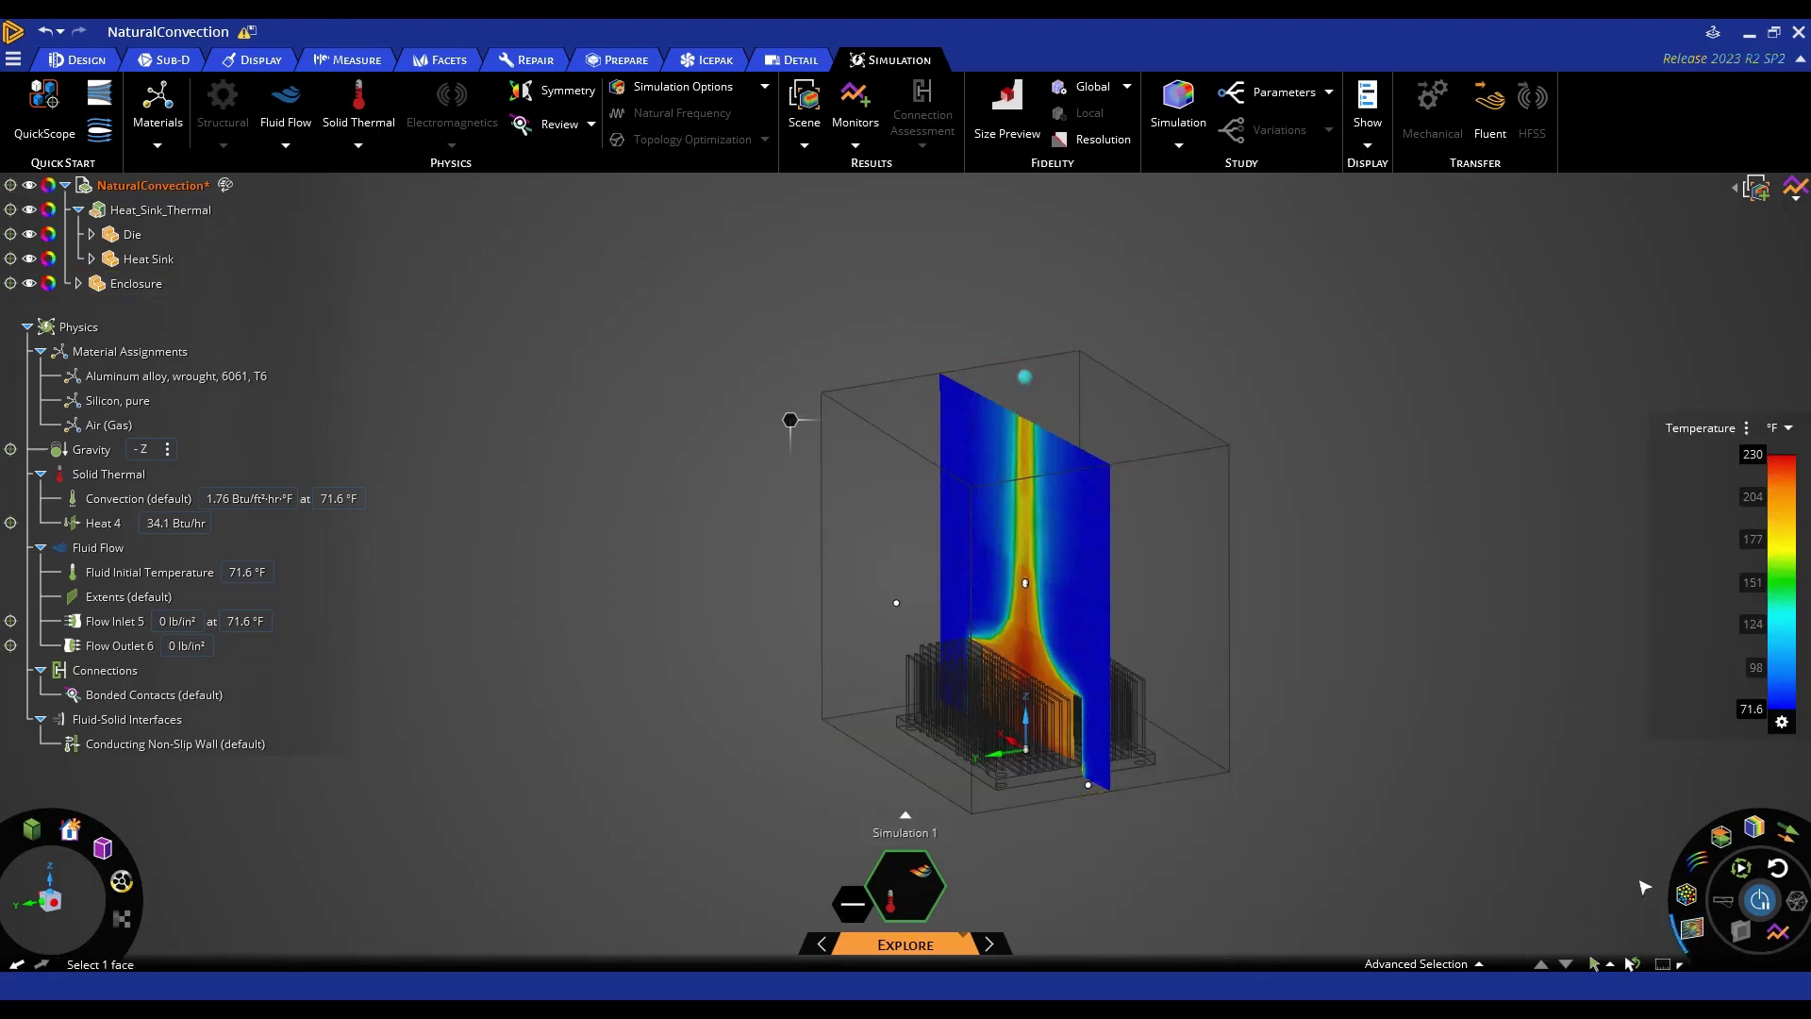
click(1685, 938)
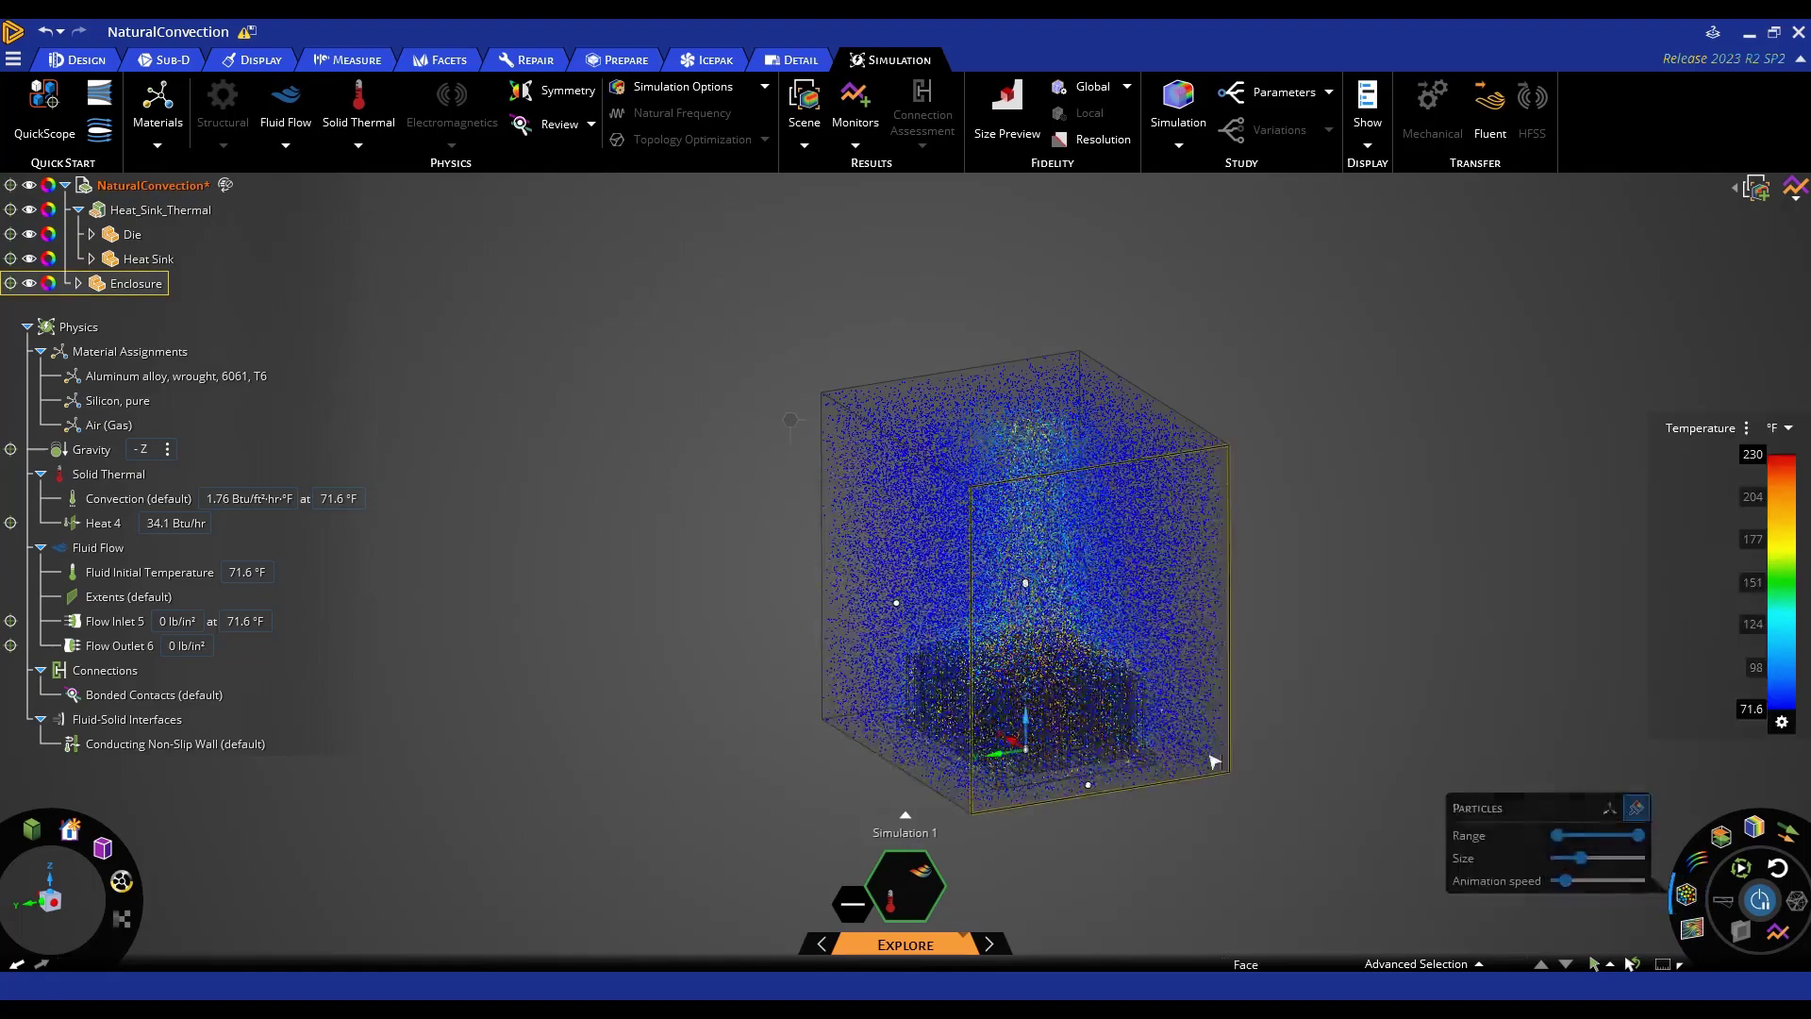